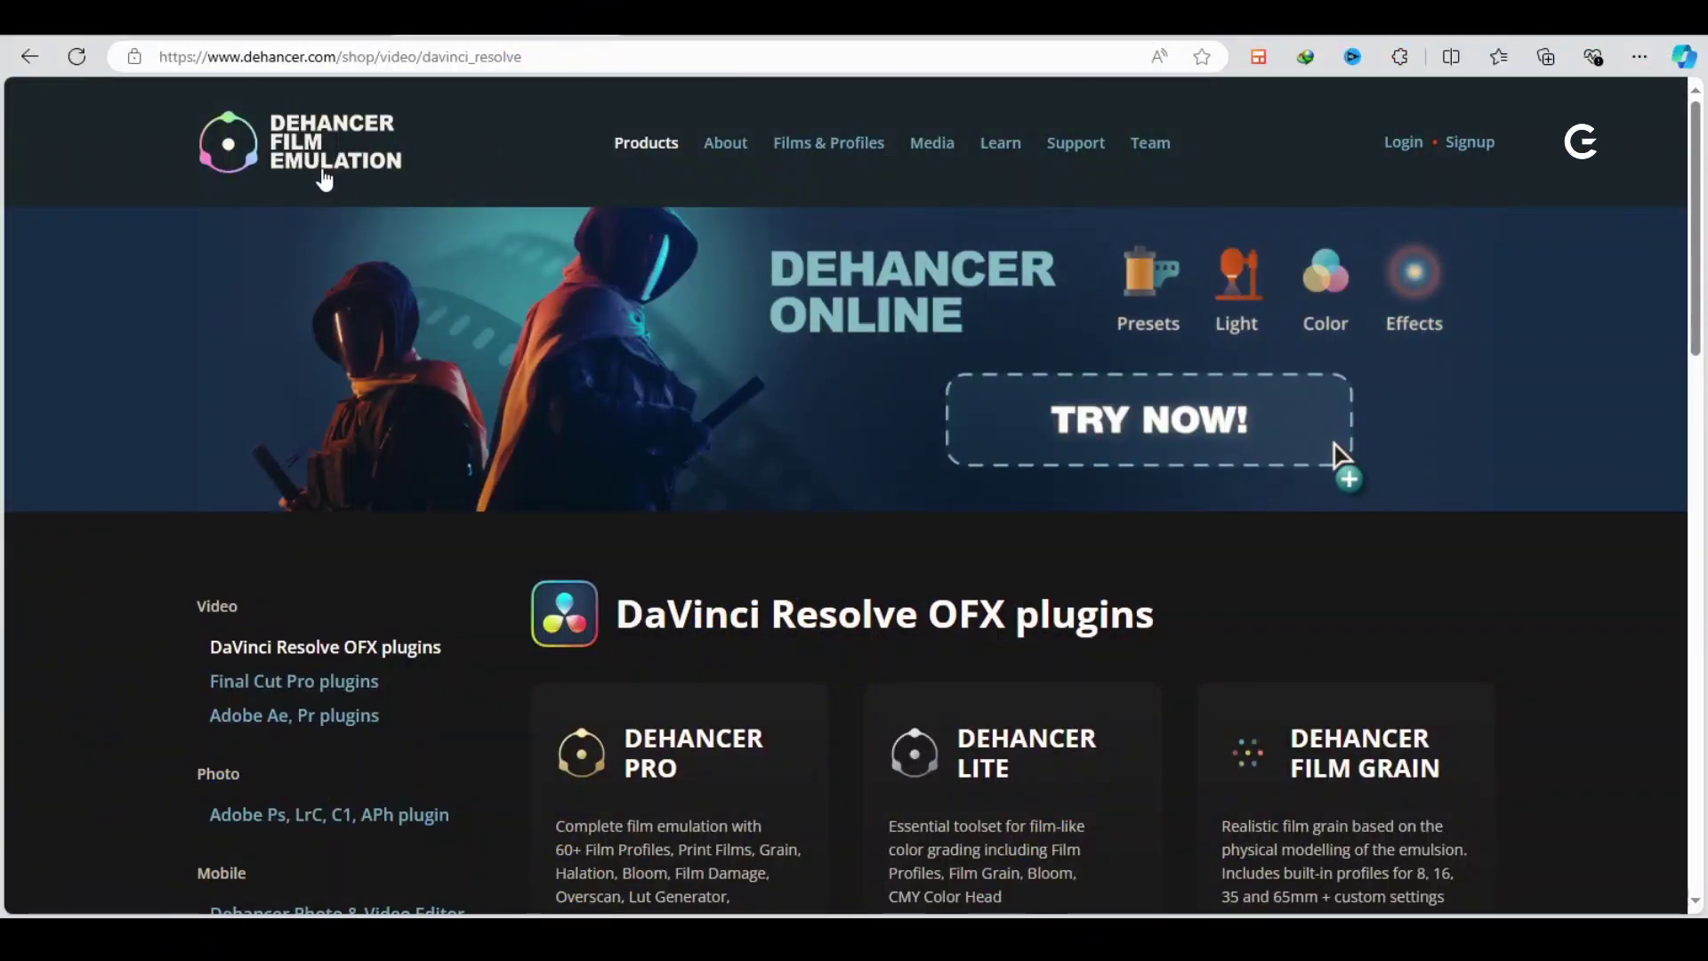
scroll(633, 425, down, 1)
scroll(599, 413, down, 2)
scroll(876, 409, down, 1)
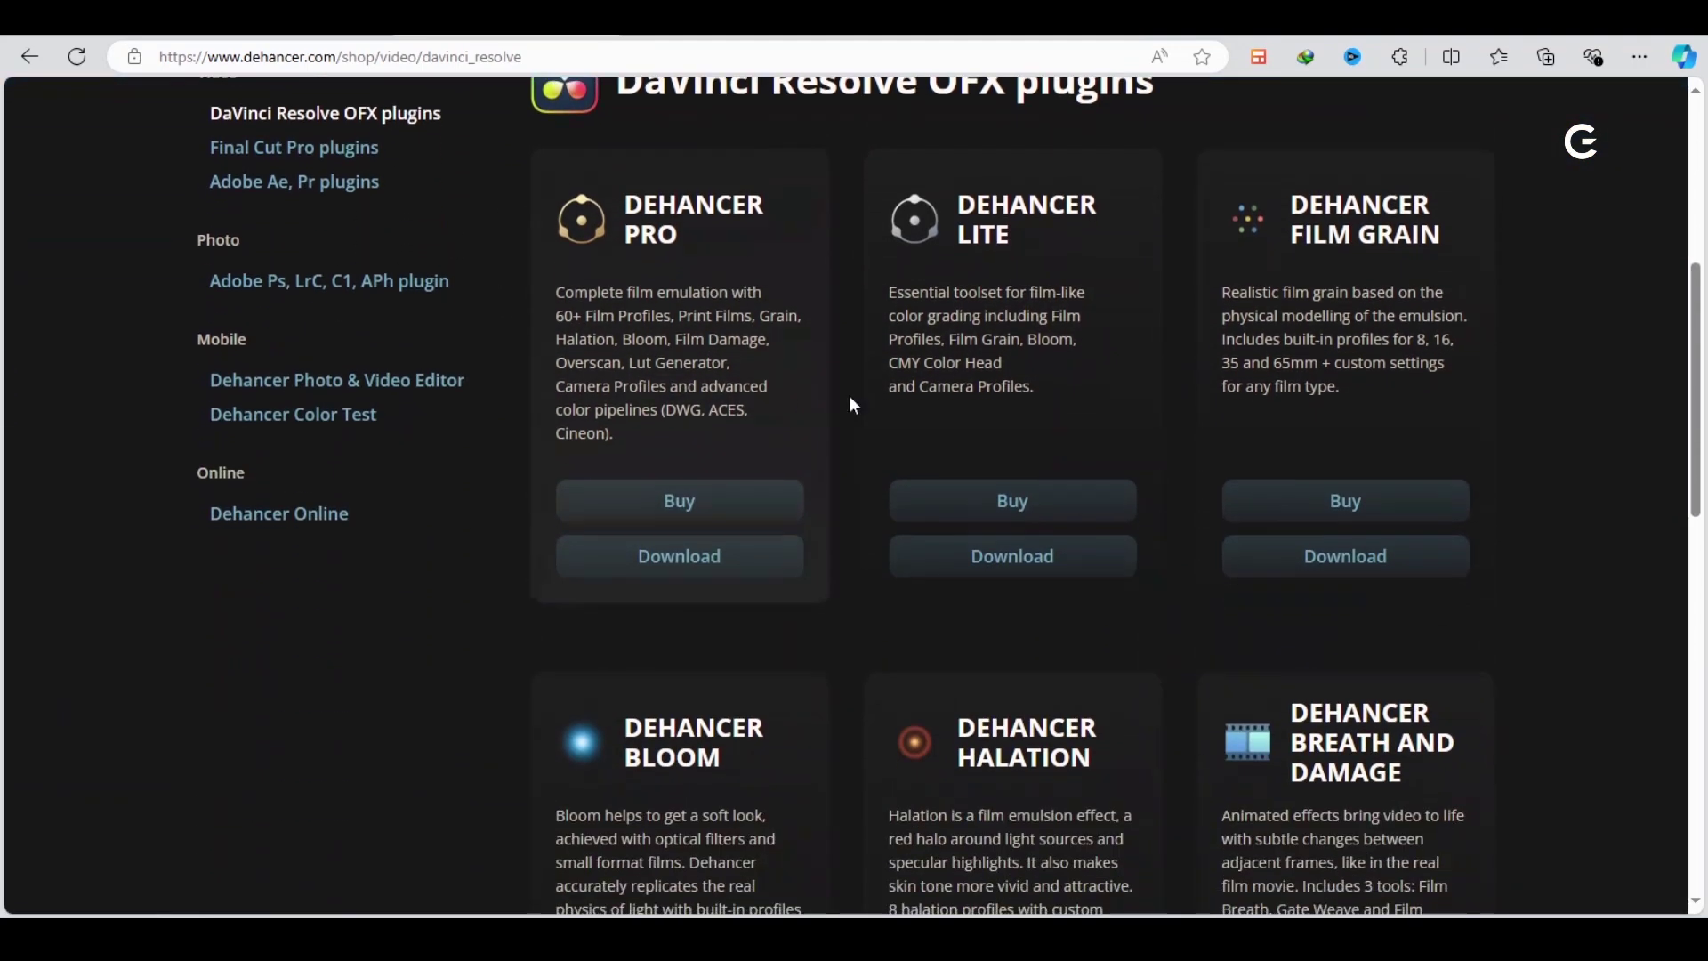
scroll(1353, 477, down, 2)
scroll(953, 438, down, 2)
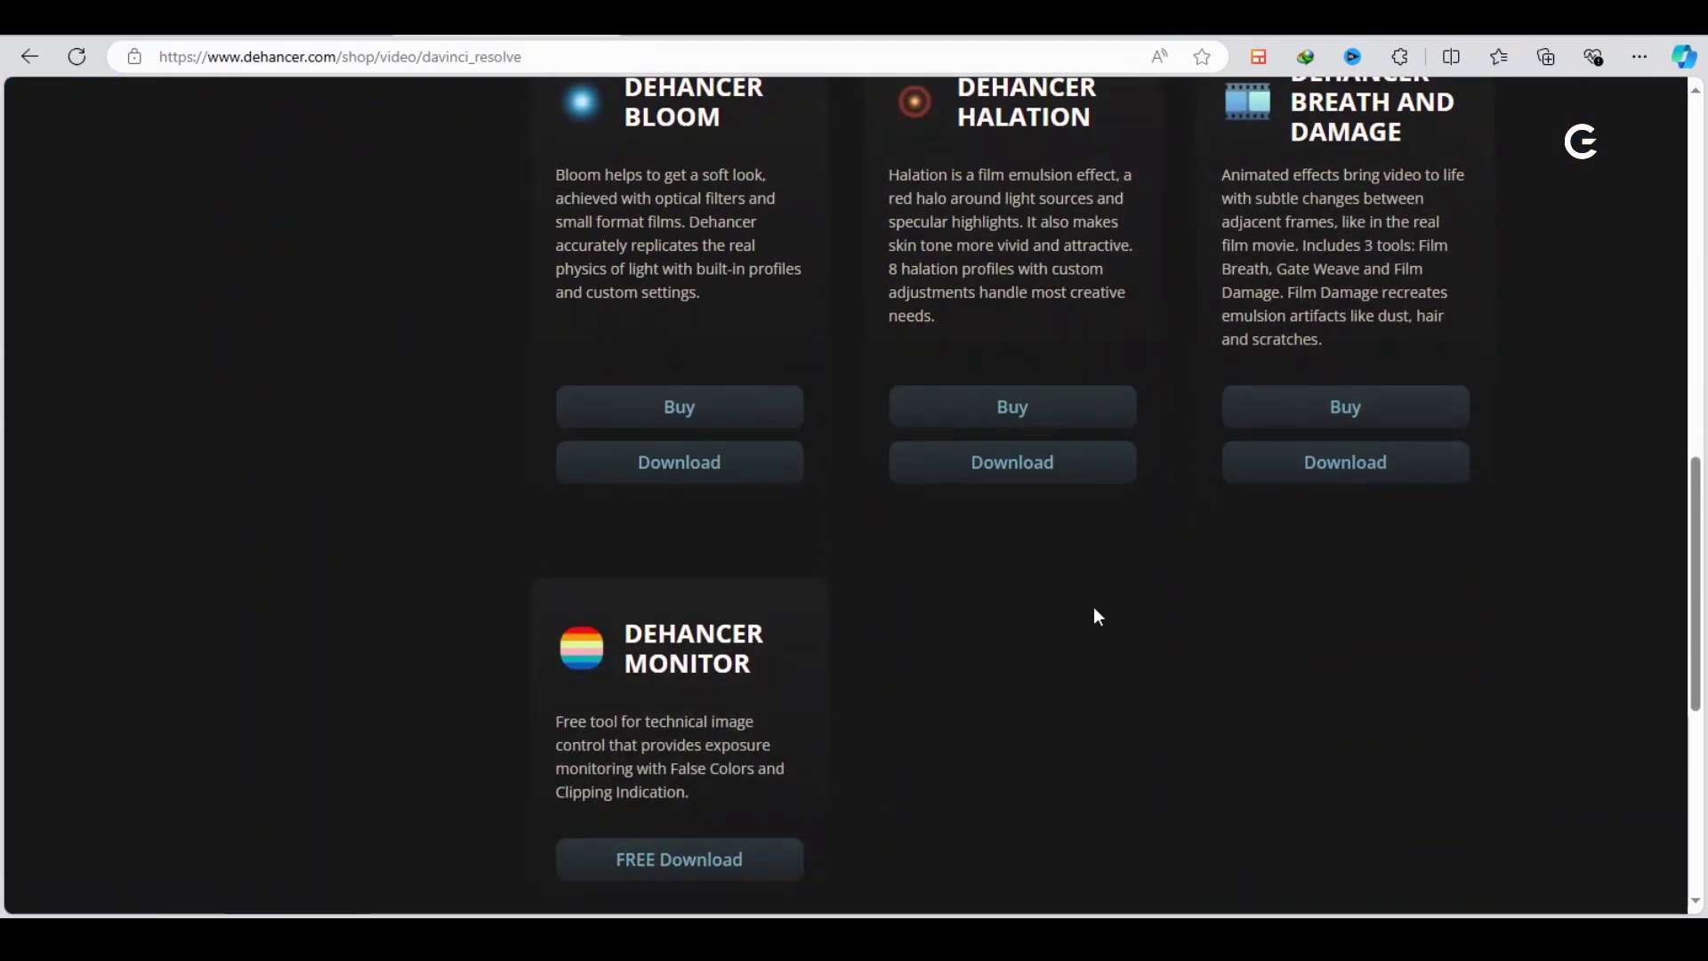
scroll(867, 534, down, 3)
scroll(801, 326, up, 1)
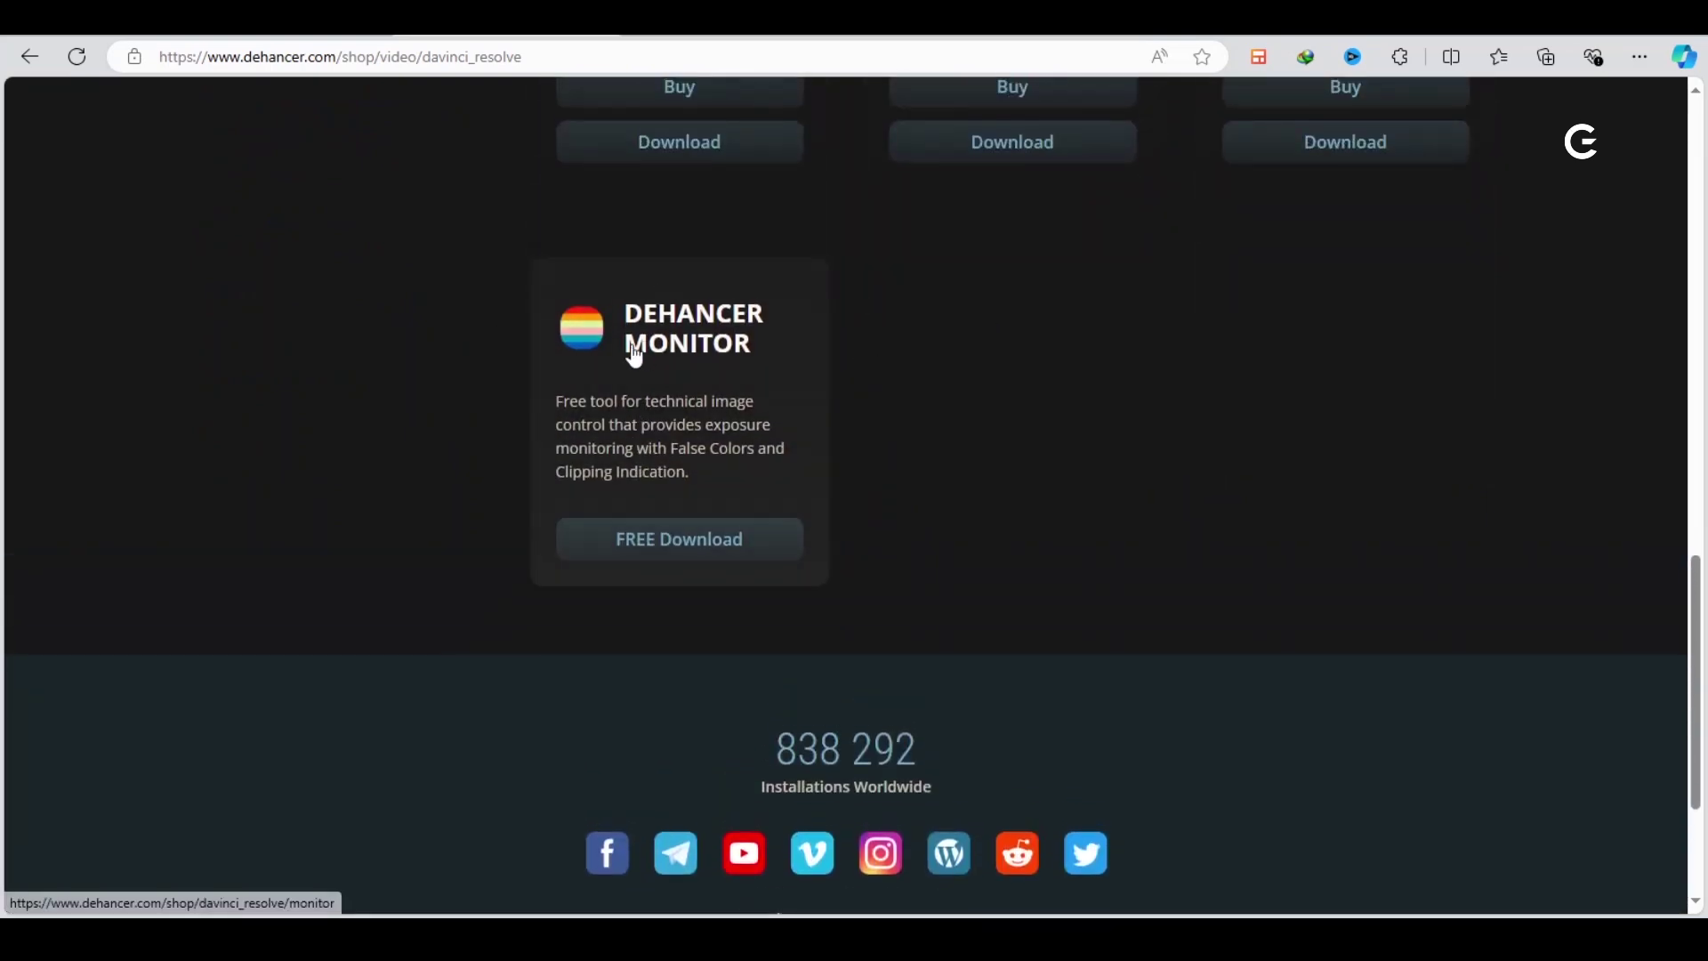
scroll(800, 401, up, 2)
scroll(793, 564, up, 2)
scroll(792, 573, up, 2)
scroll(845, 361, up, 3)
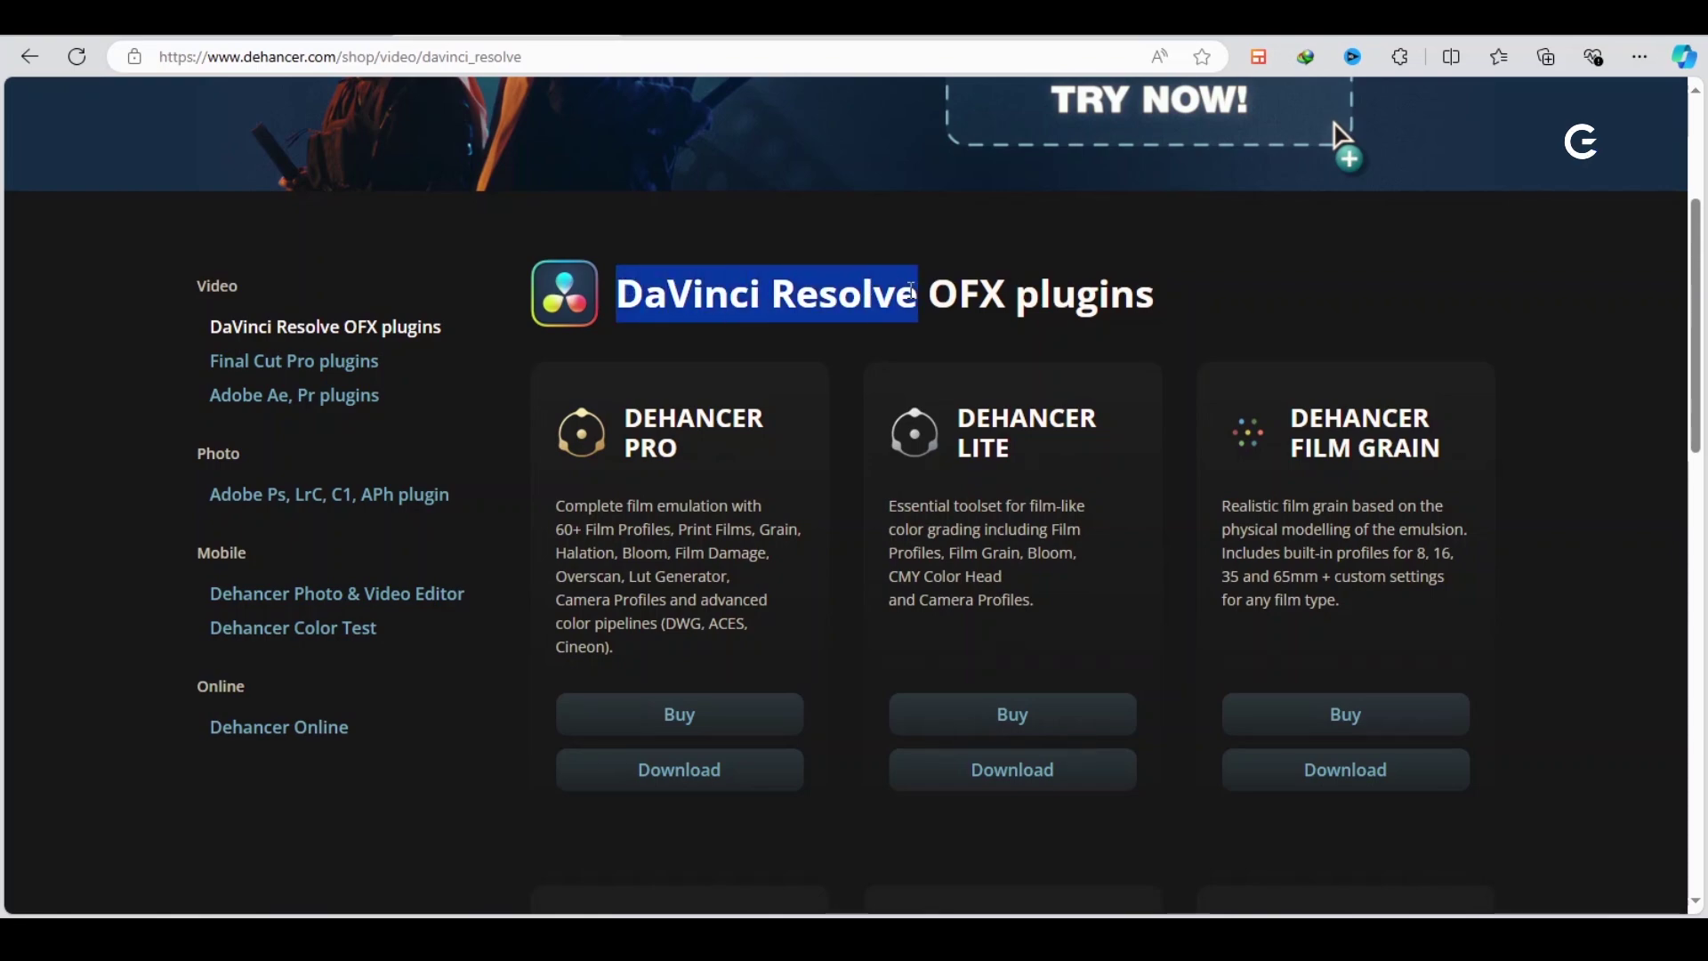
scroll(904, 362, down, 3)
scroll(1143, 531, down, 1)
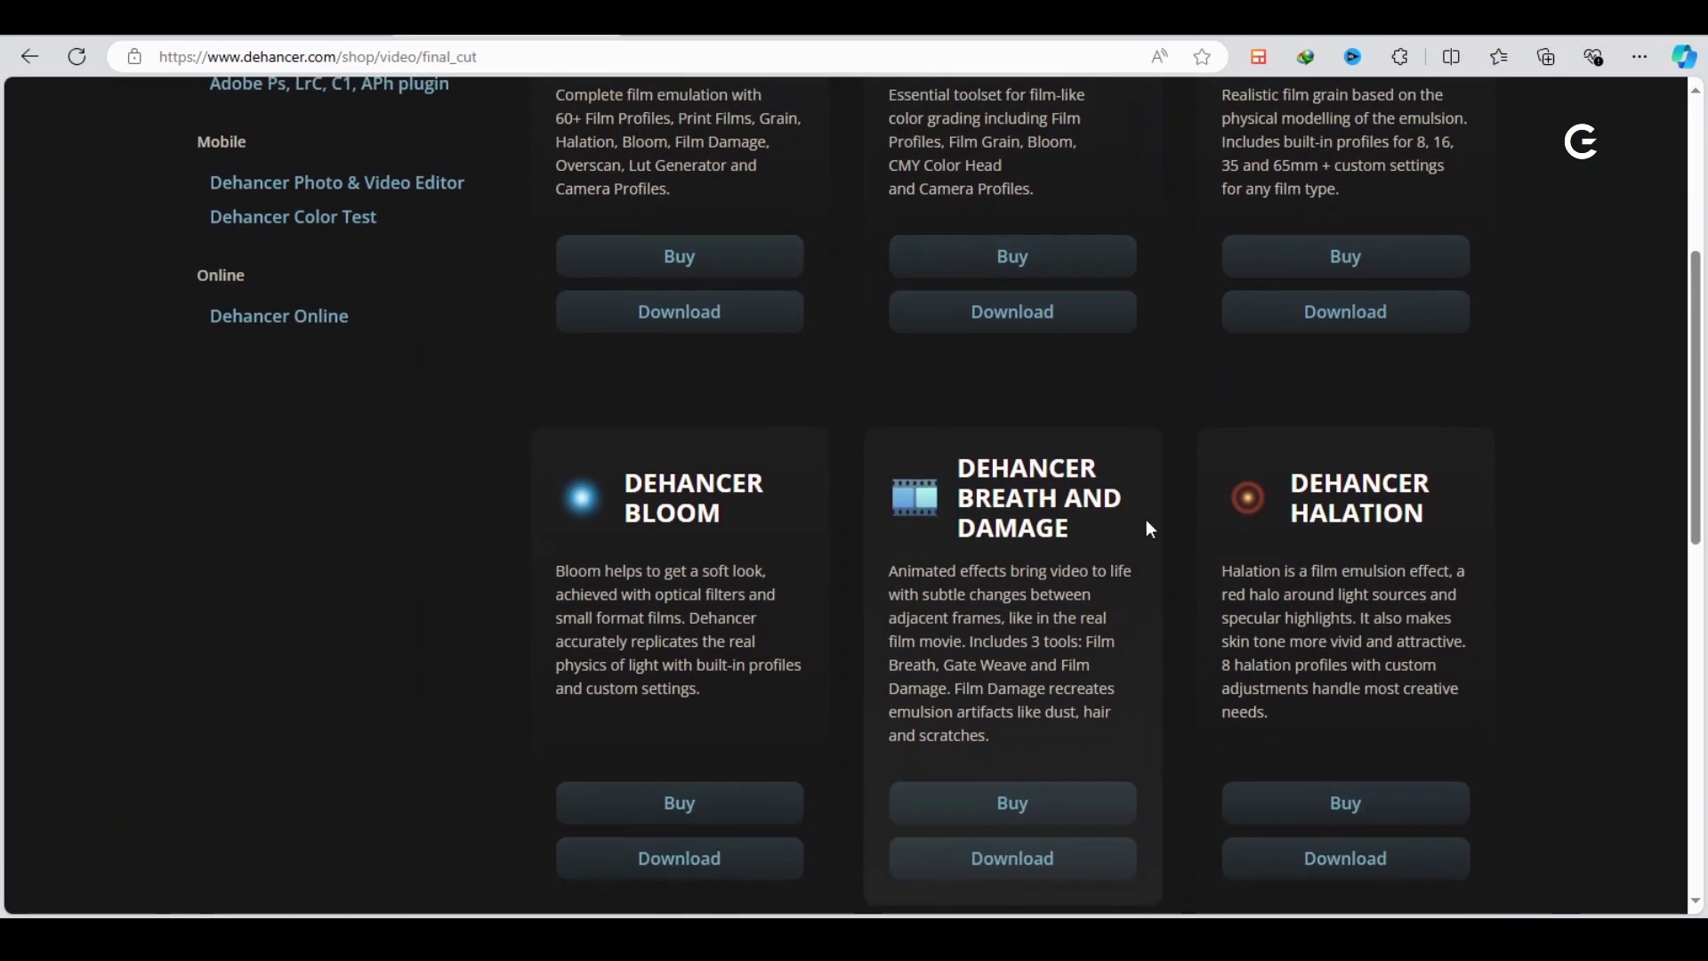
scroll(1247, 516, up, 2)
scroll(1243, 515, down, 4)
scroll(1015, 474, up, 5)
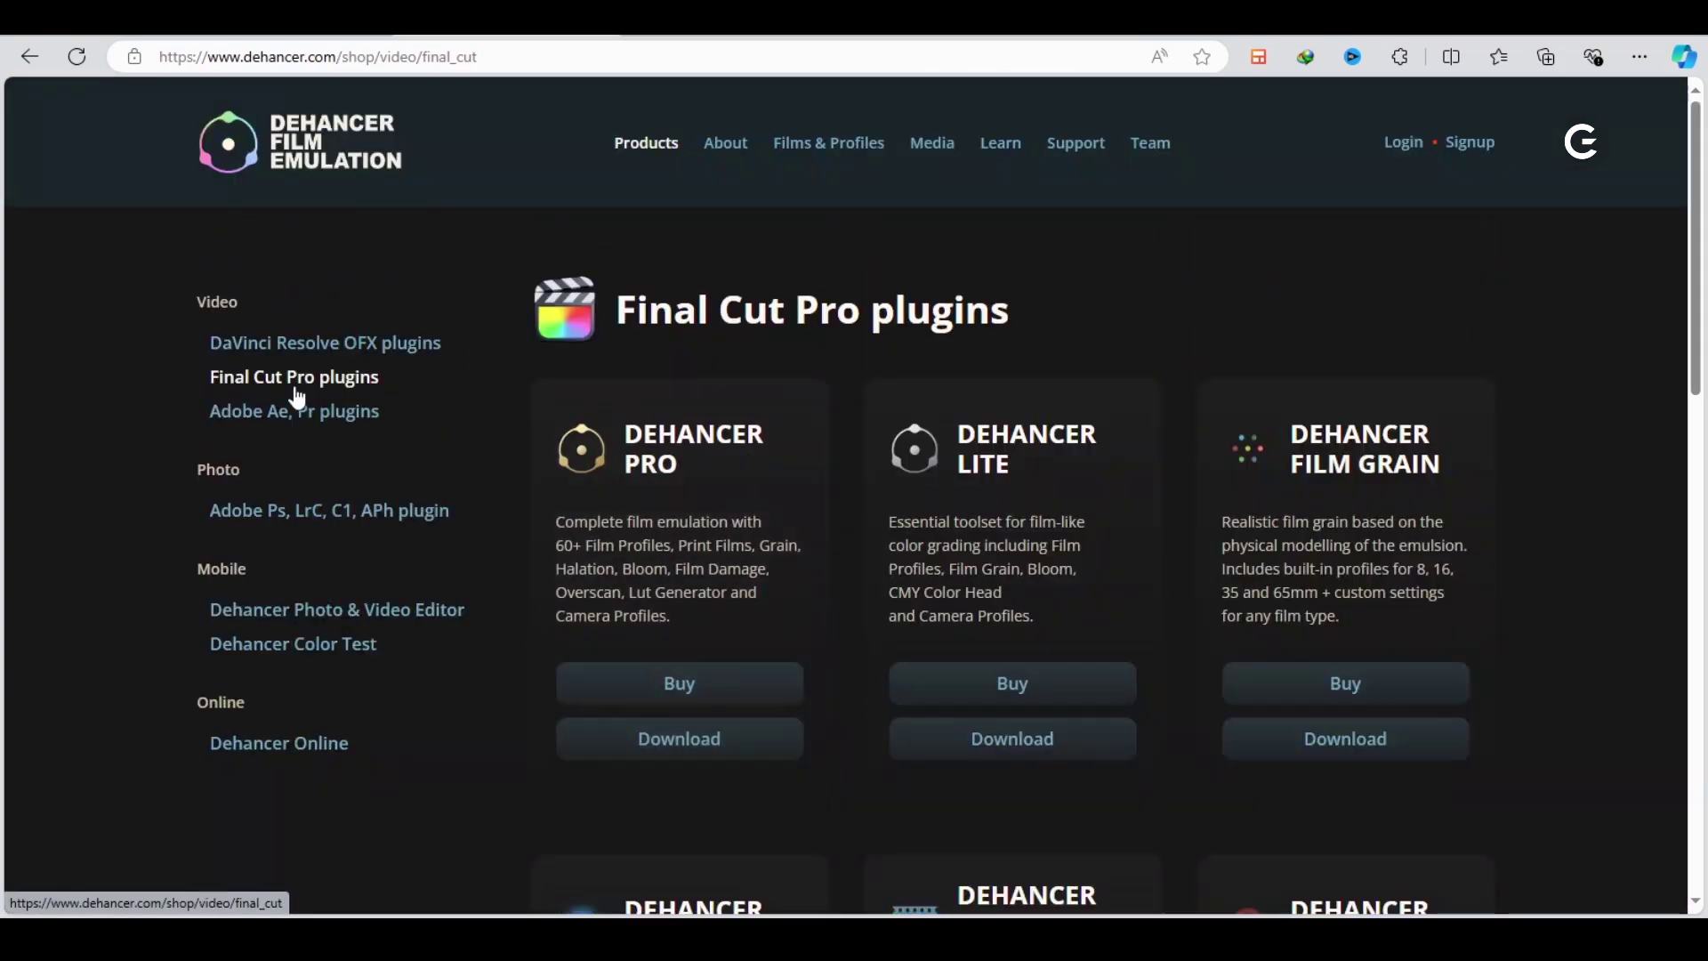
Review the Ae/Pr plugin page and its Dehancer Pro Windows requirements, then open the Ps/LrC/C1/APh page
click(307, 418)
scroll(750, 495, down, 1)
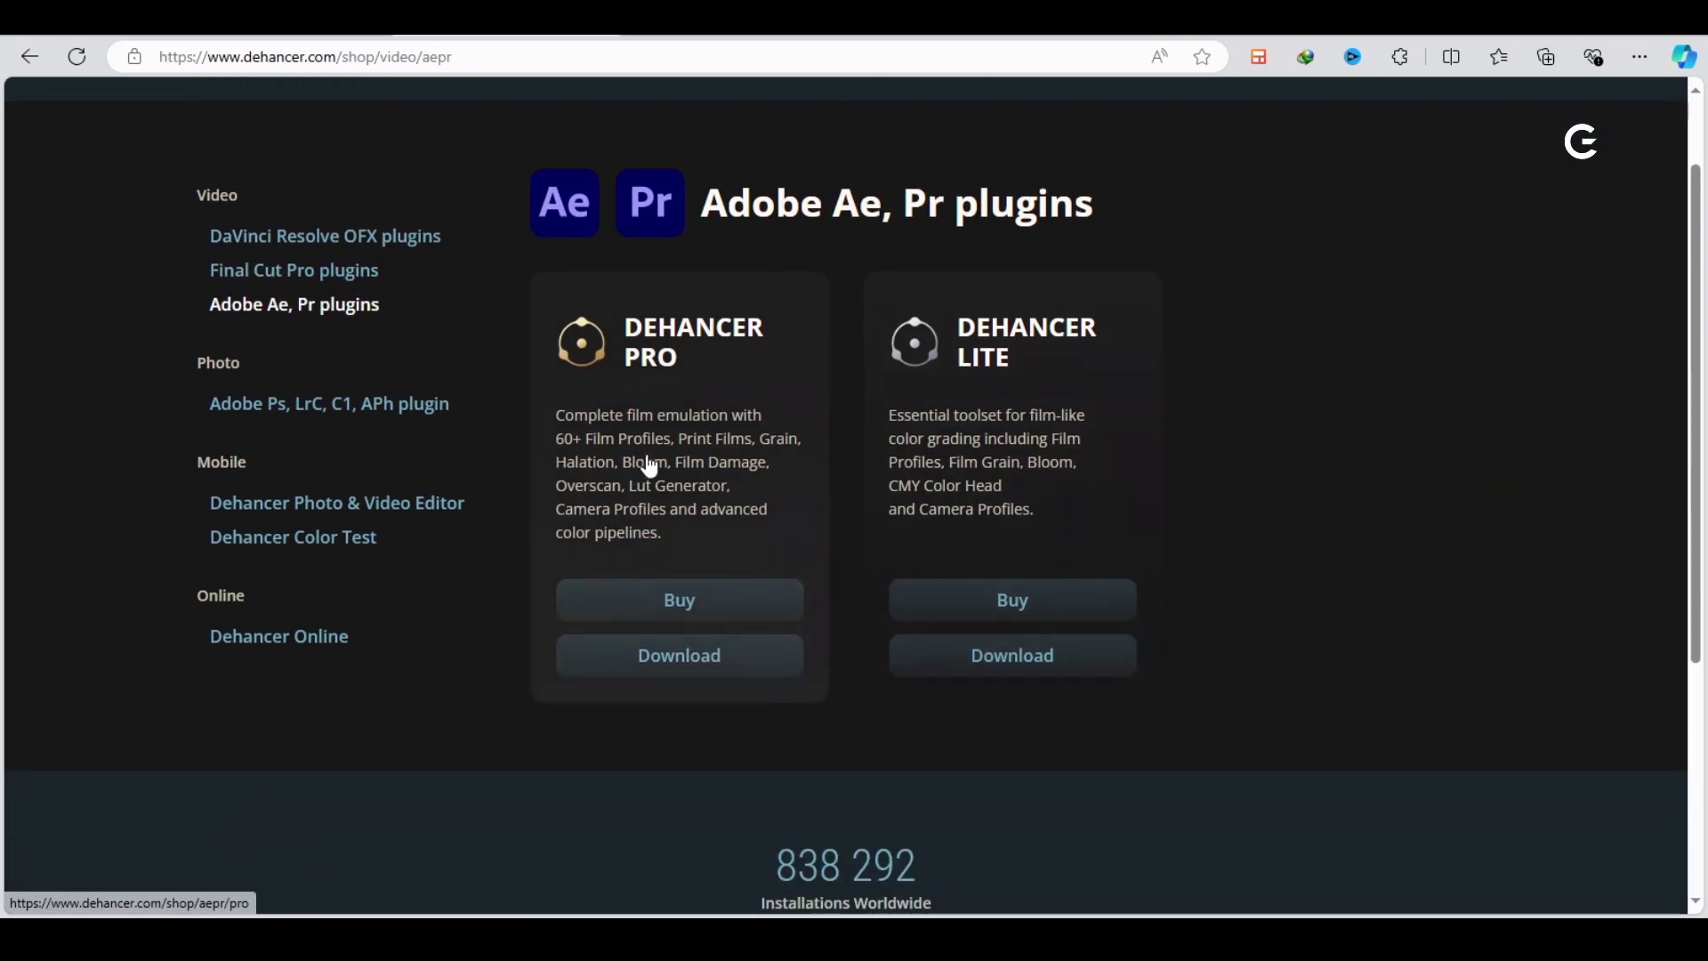
click(823, 498)
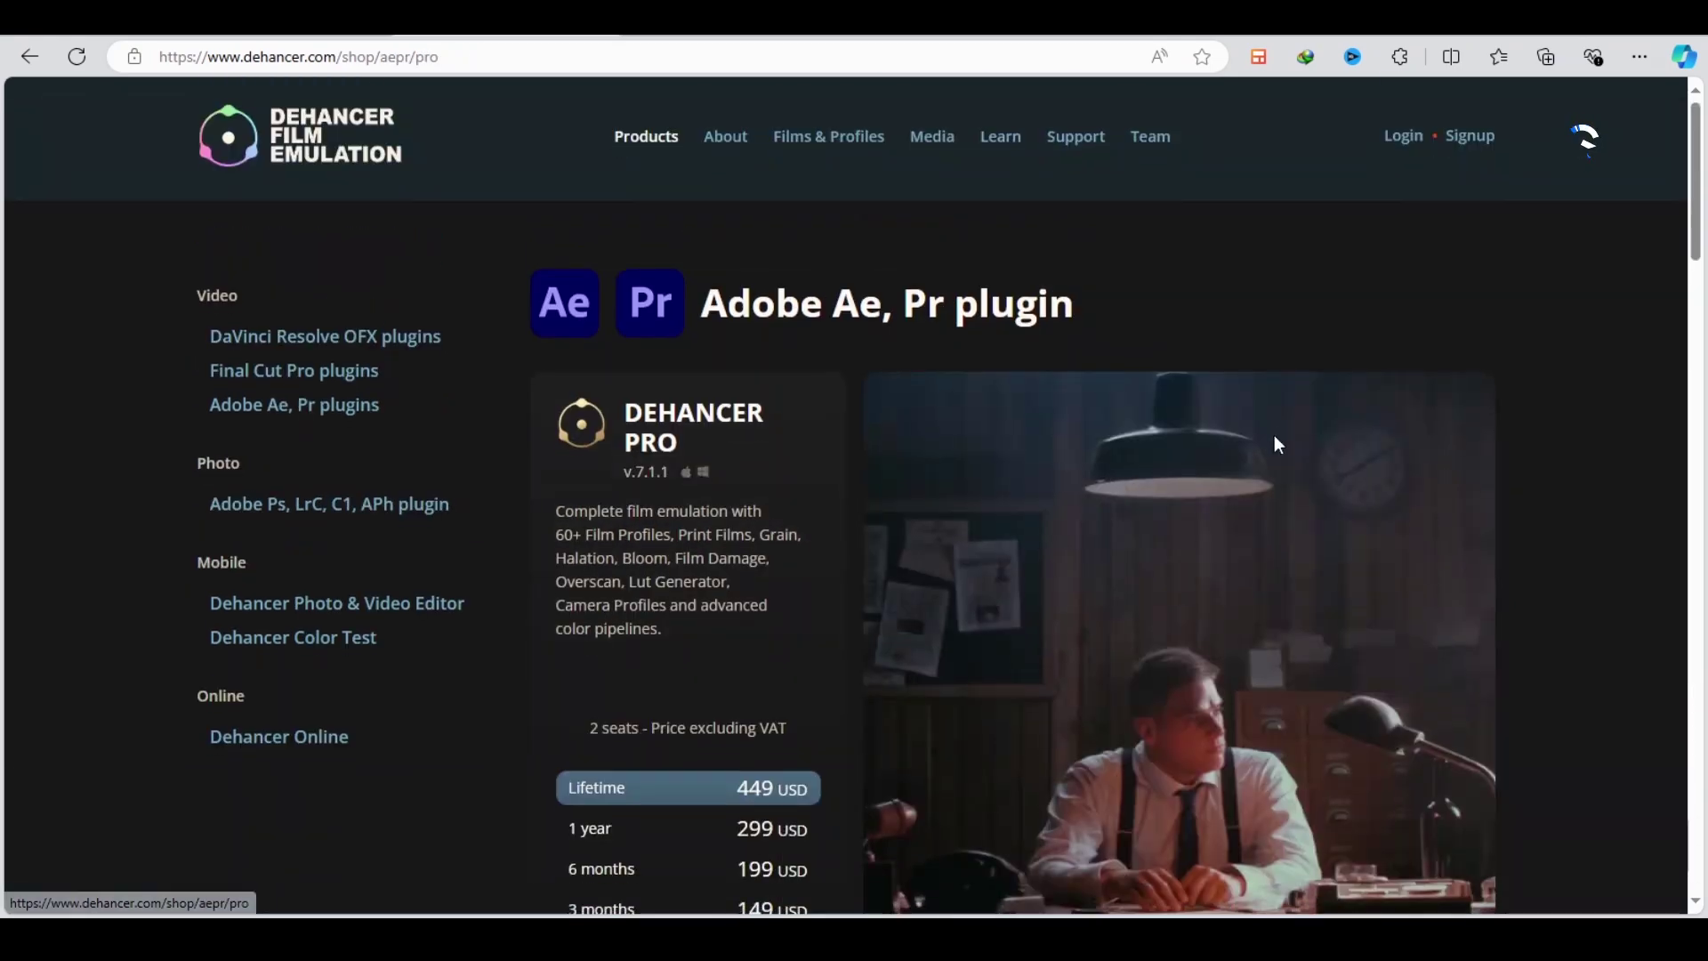
scroll(1131, 455, down, 5)
scroll(1068, 481, down, 4)
scroll(821, 560, up, 3)
scroll(782, 580, up, 2)
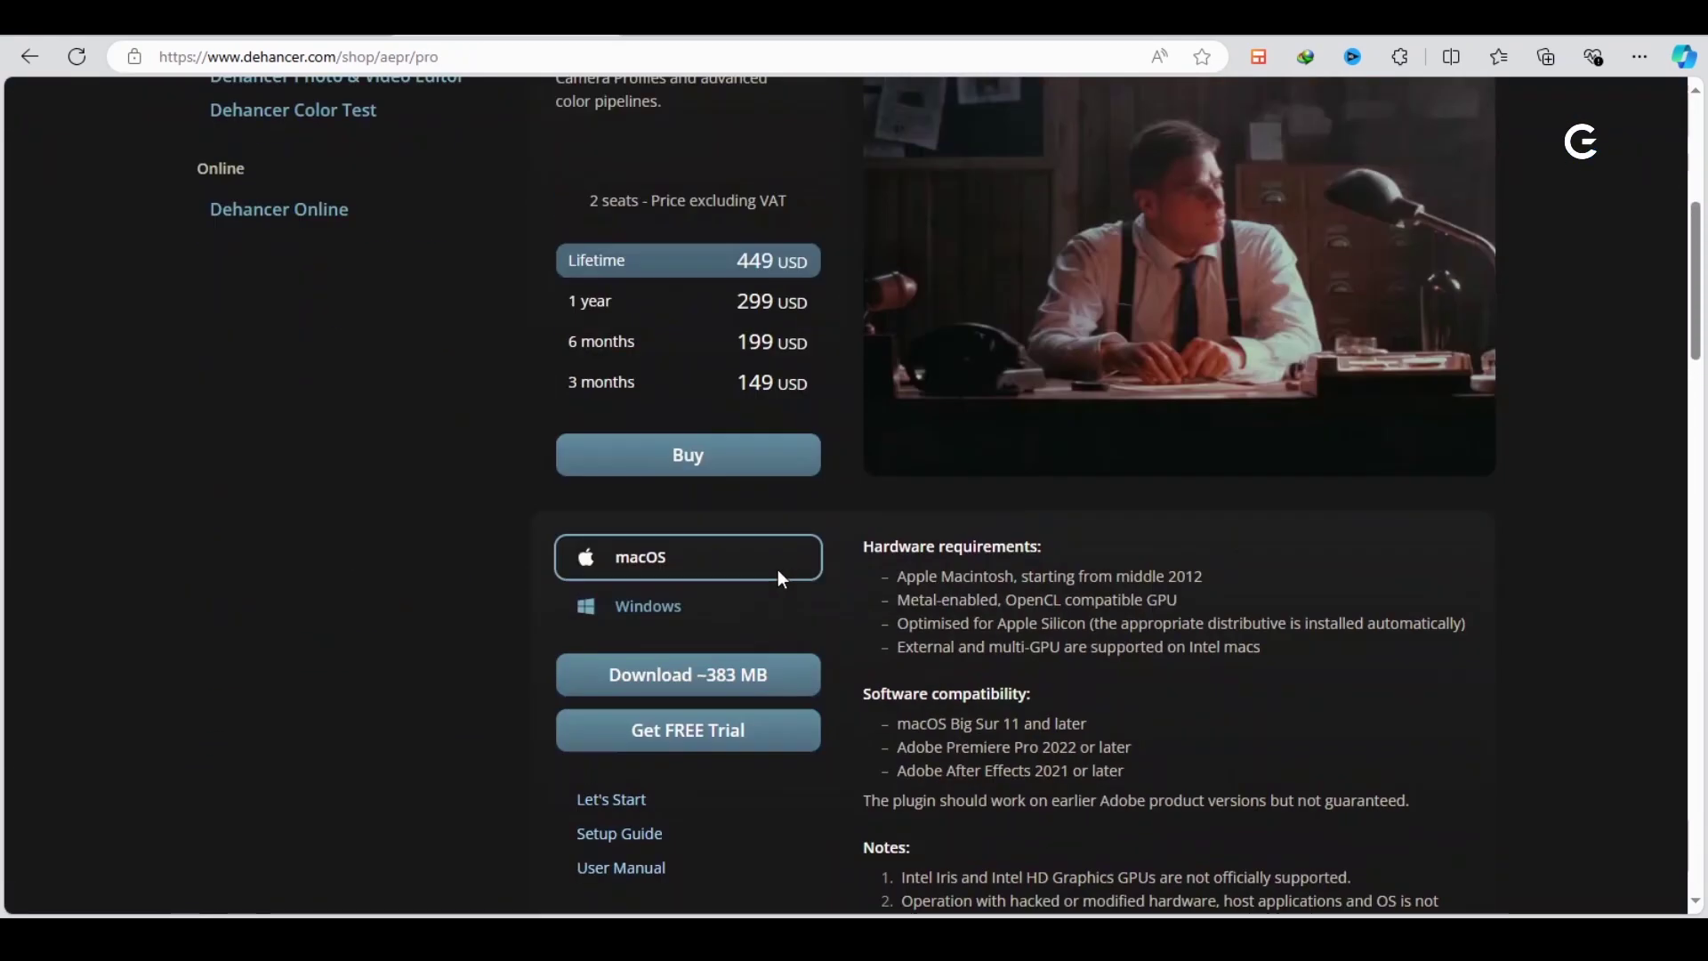
click(749, 608)
scroll(929, 612, up, 1)
scroll(761, 568, up, 3)
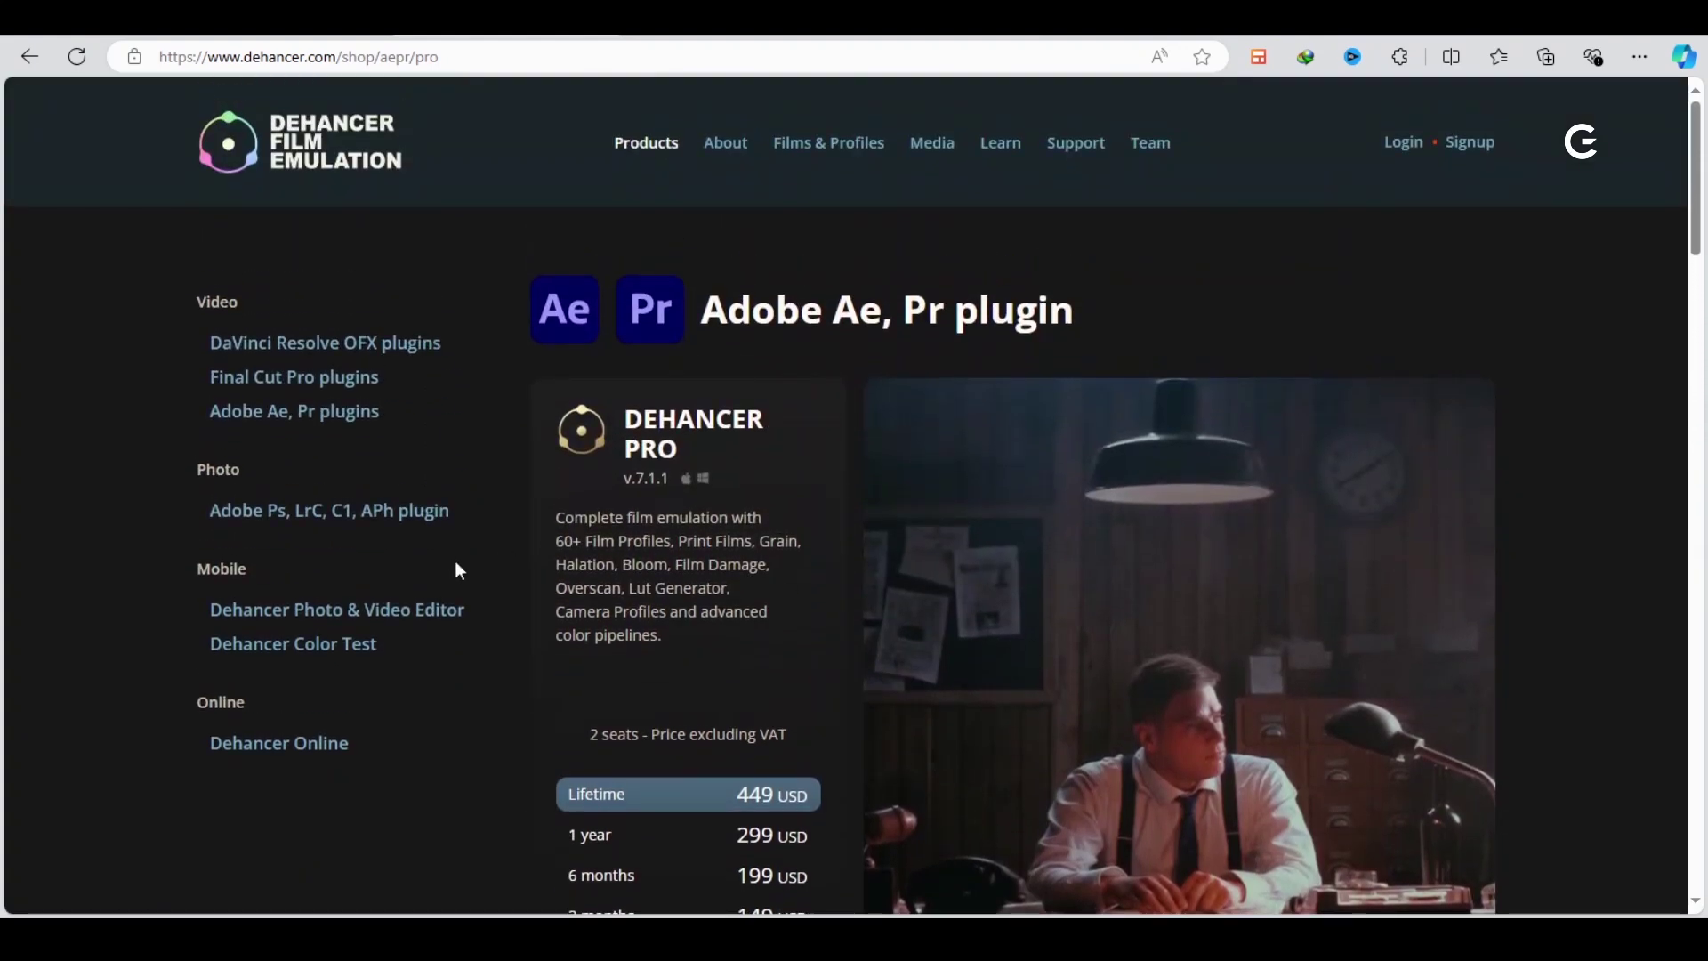
click(489, 521)
scroll(1100, 427, down, 2)
scroll(1029, 405, down, 2)
scroll(1014, 455, down, 3)
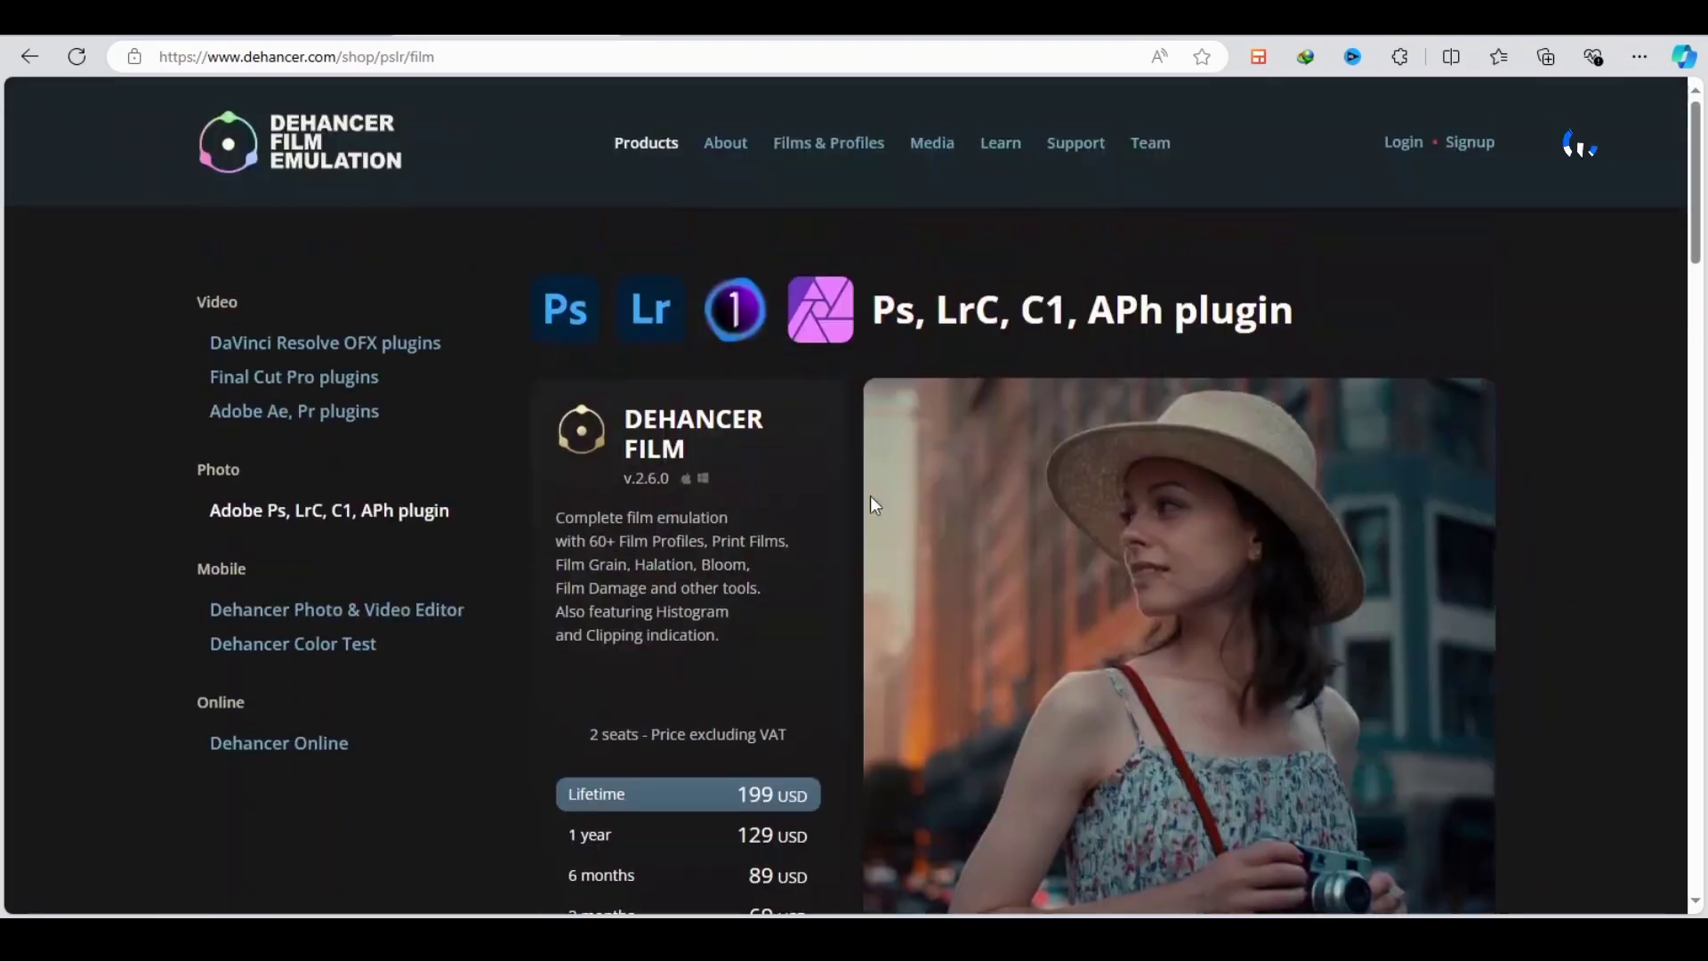
scroll(1231, 383, down, 2)
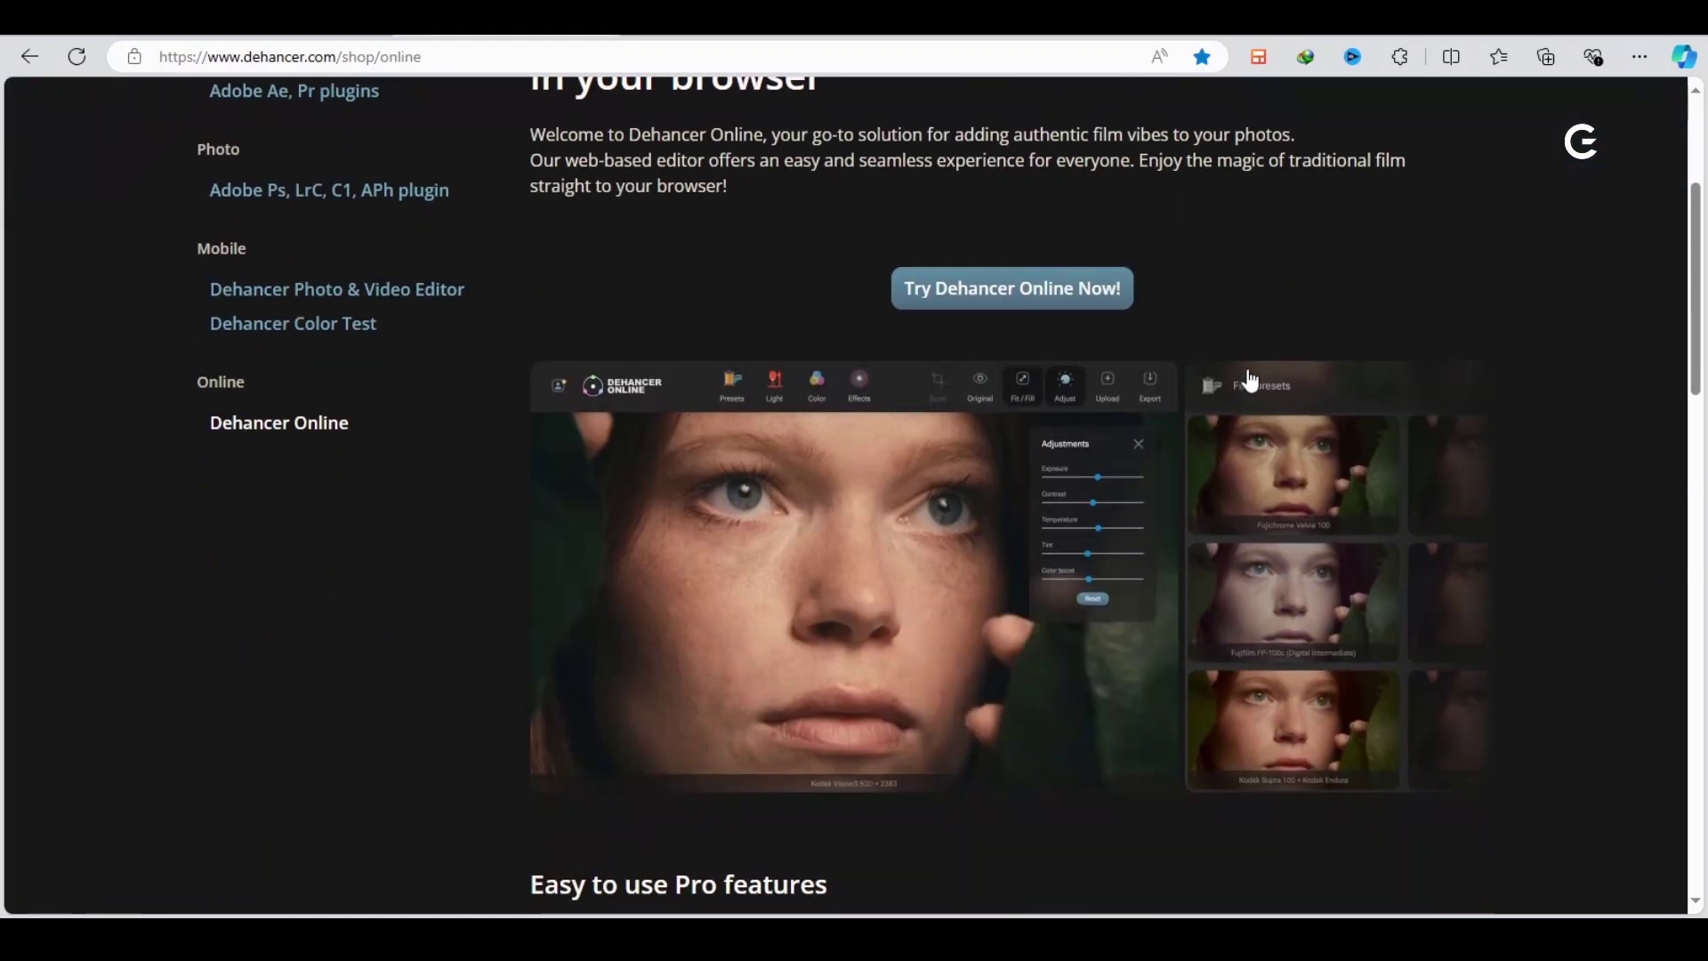
scroll(1175, 341, down, 1)
scroll(934, 307, down, 3)
scroll(912, 346, down, 3)
scroll(1166, 396, down, 2)
scroll(899, 420, down, 3)
scroll(1072, 534, up, 6)
scroll(968, 584, up, 5)
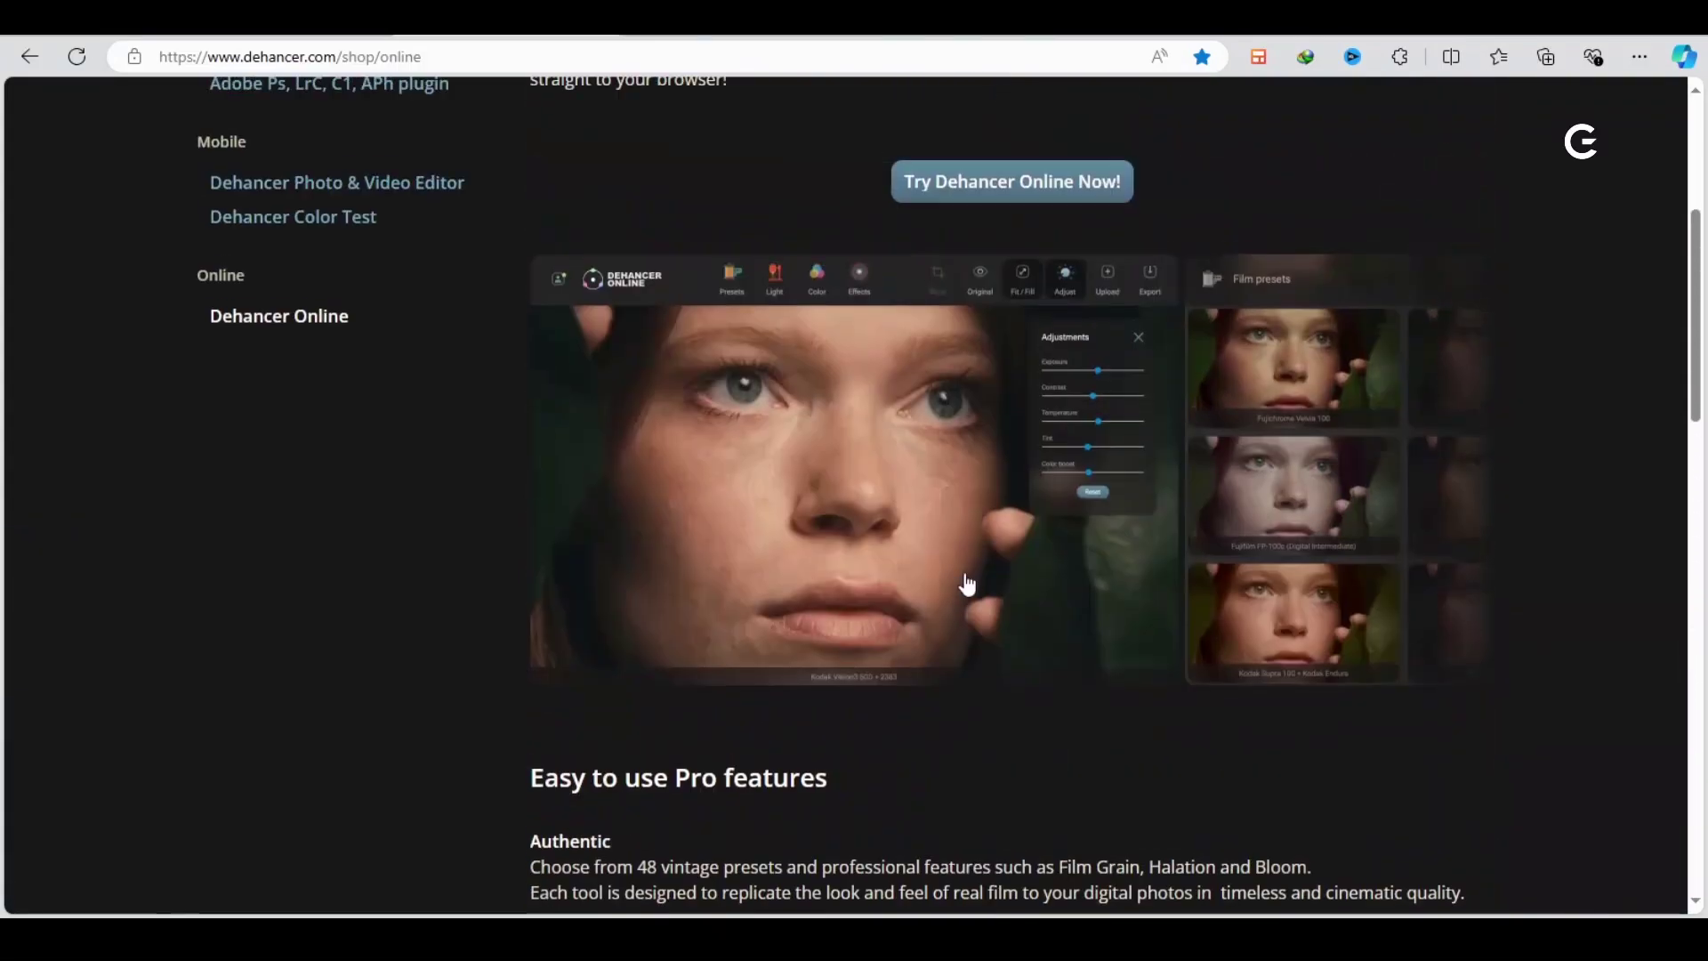
scroll(1015, 481, up, 1)
scroll(1068, 468, up, 1)
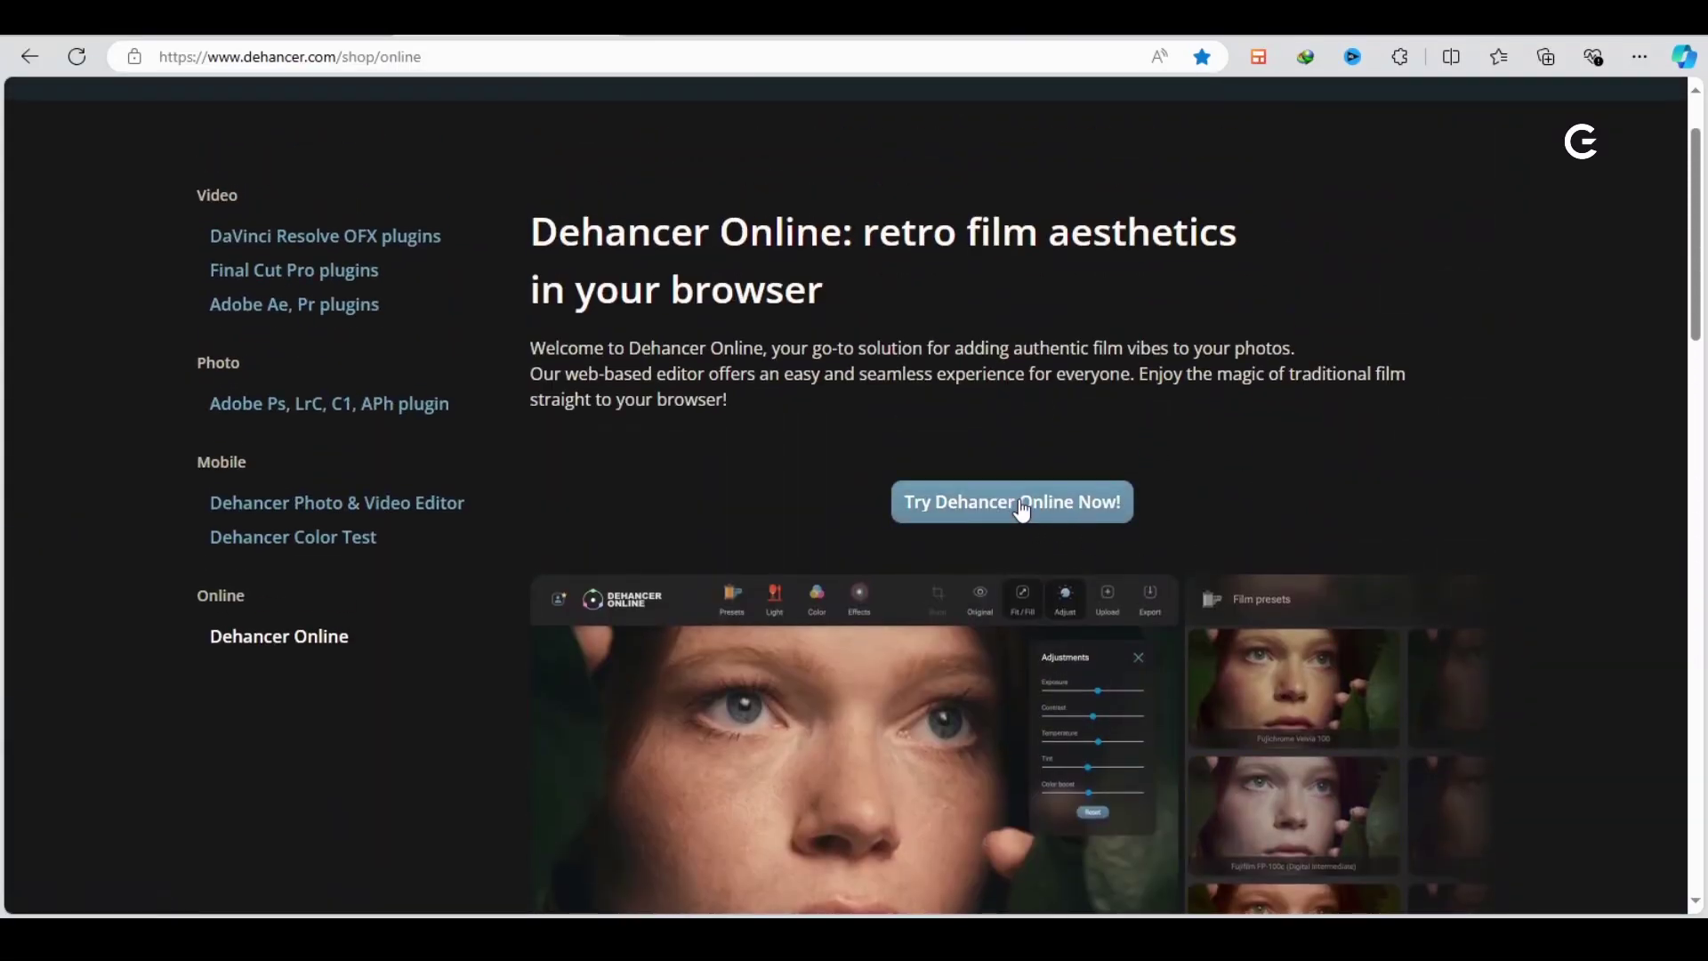
Launch the Dehancer Online editor and enter promo code GRAPHYCODE on the 1-month plan
click(994, 505)
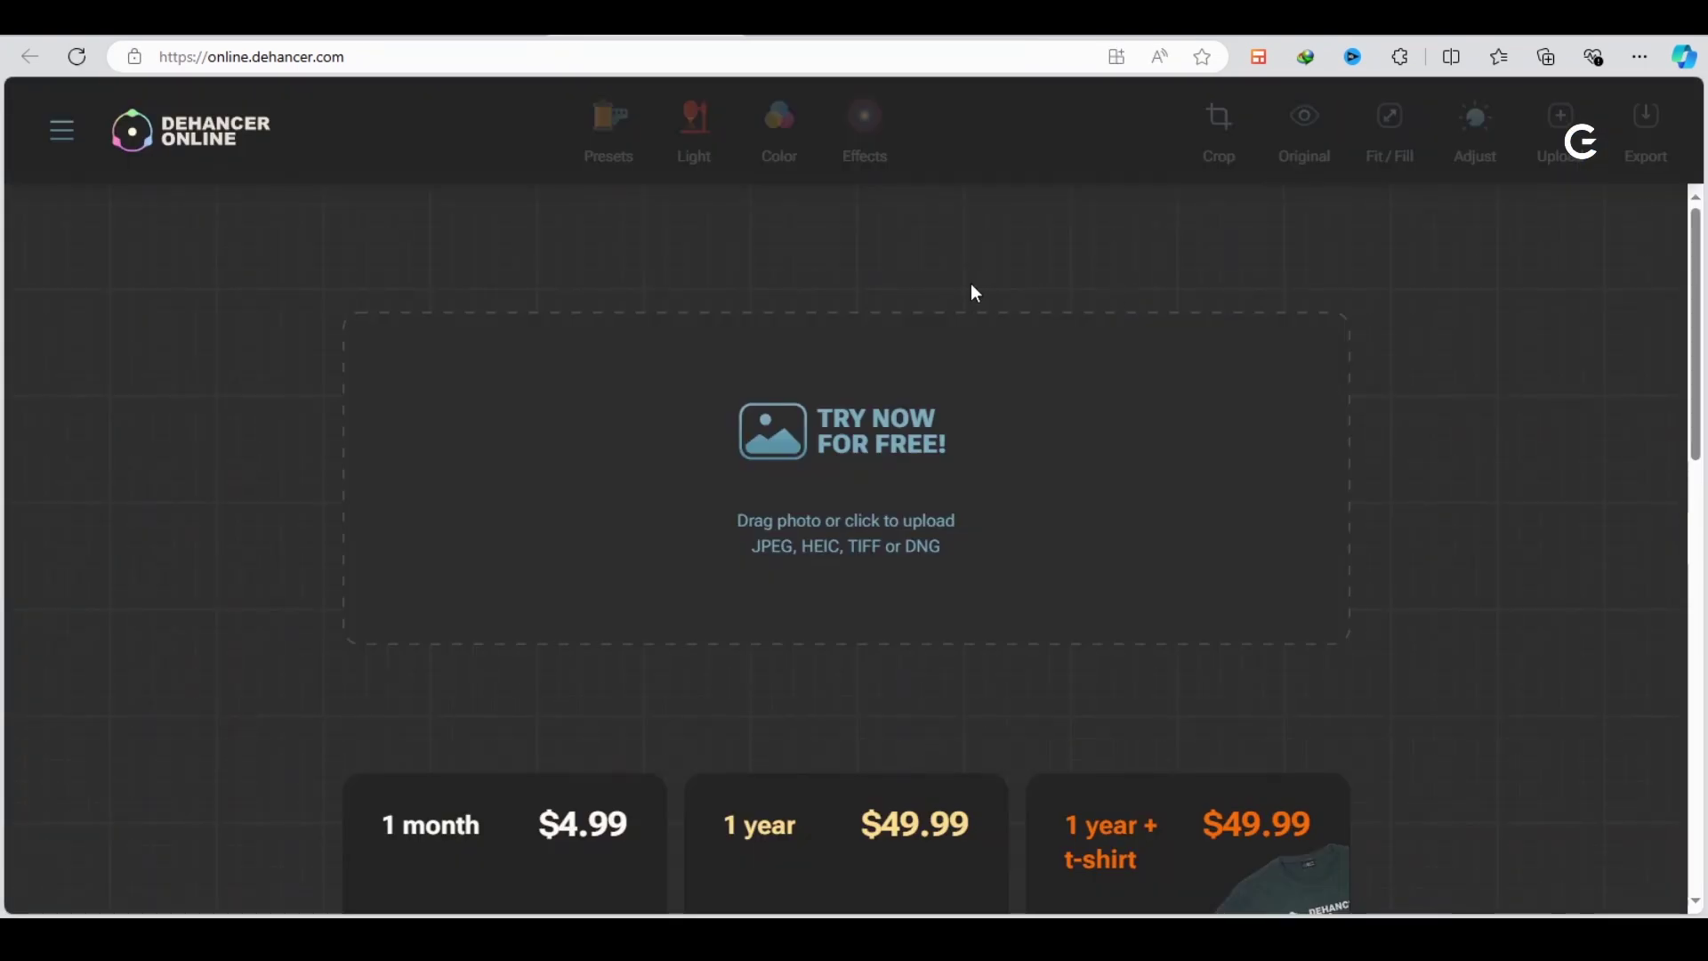
scroll(1414, 393, down, 2)
scroll(1406, 362, down, 2)
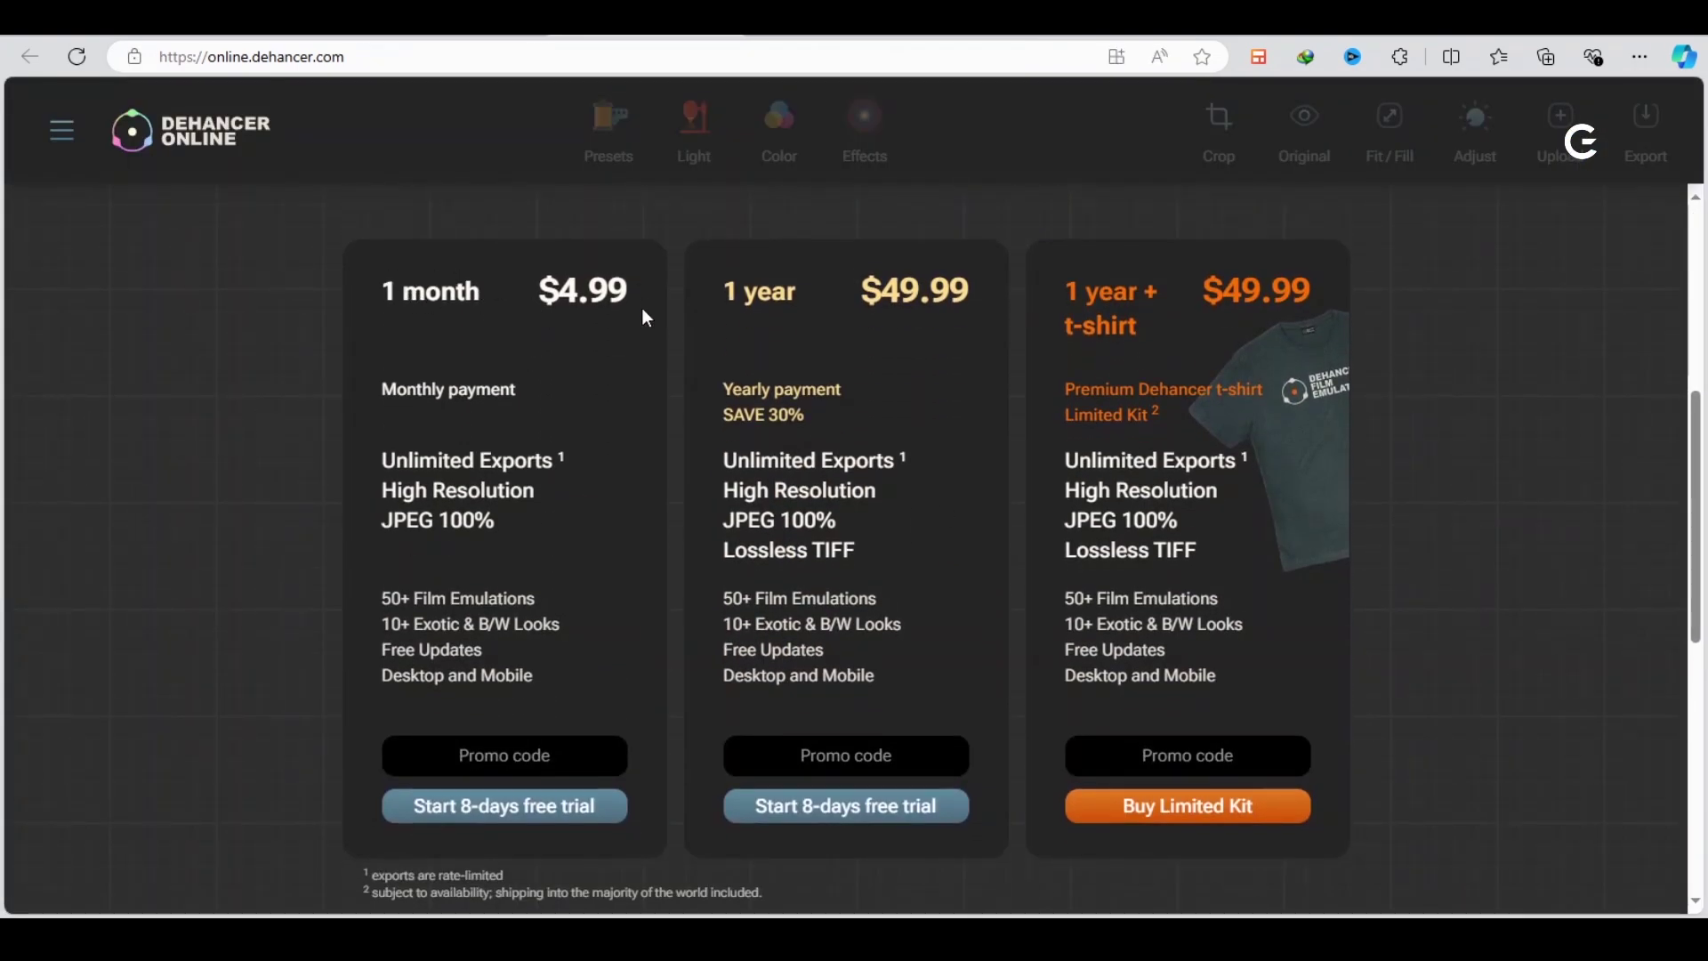
scroll(485, 480, down, 1)
scroll(515, 396, up, 1)
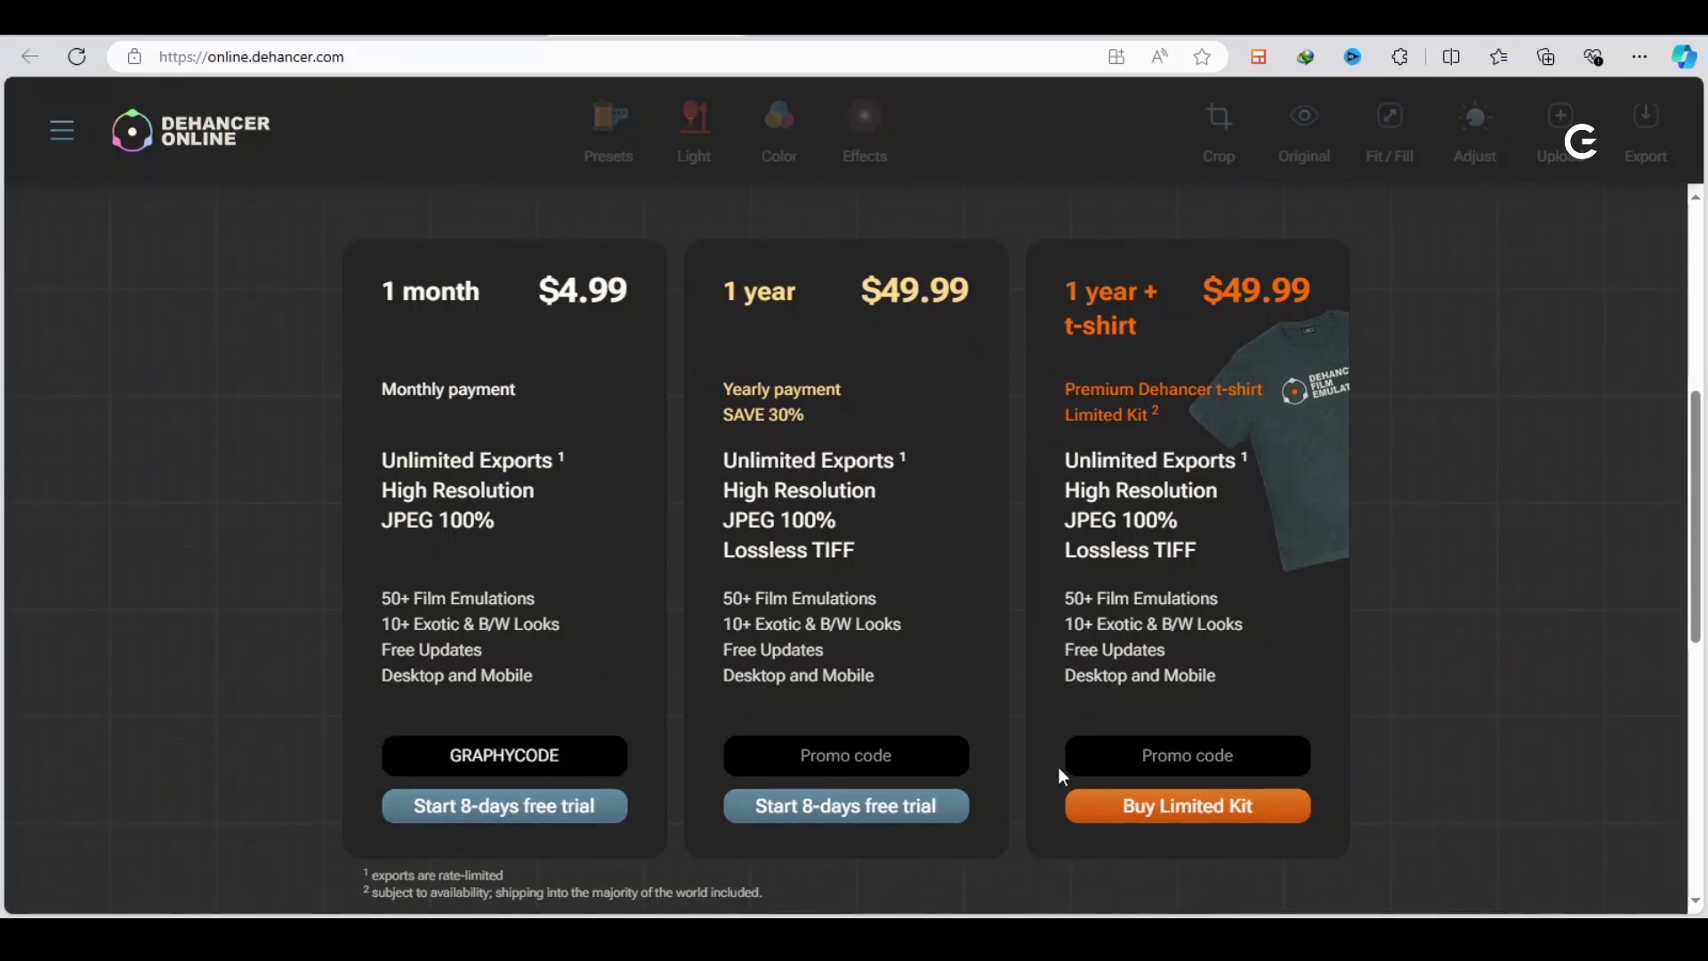
scroll(929, 557, up, 4)
click(61, 138)
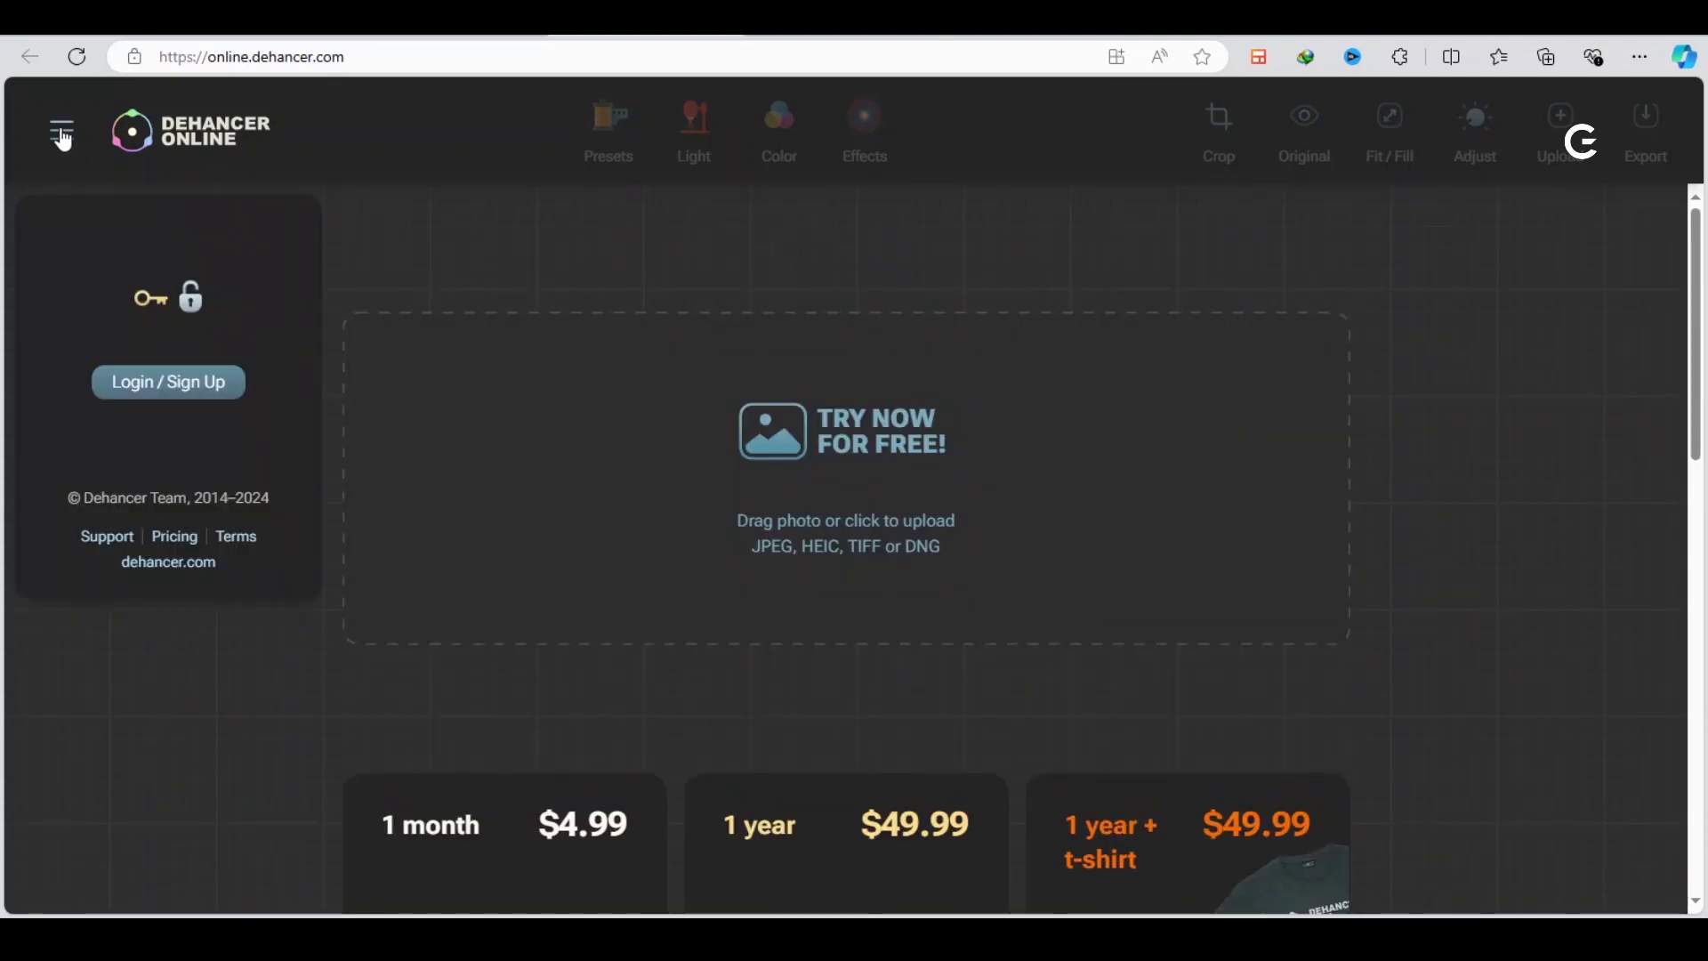
Upload the pexels yellow-dress portrait JPG into Dehancer Online
click(365, 183)
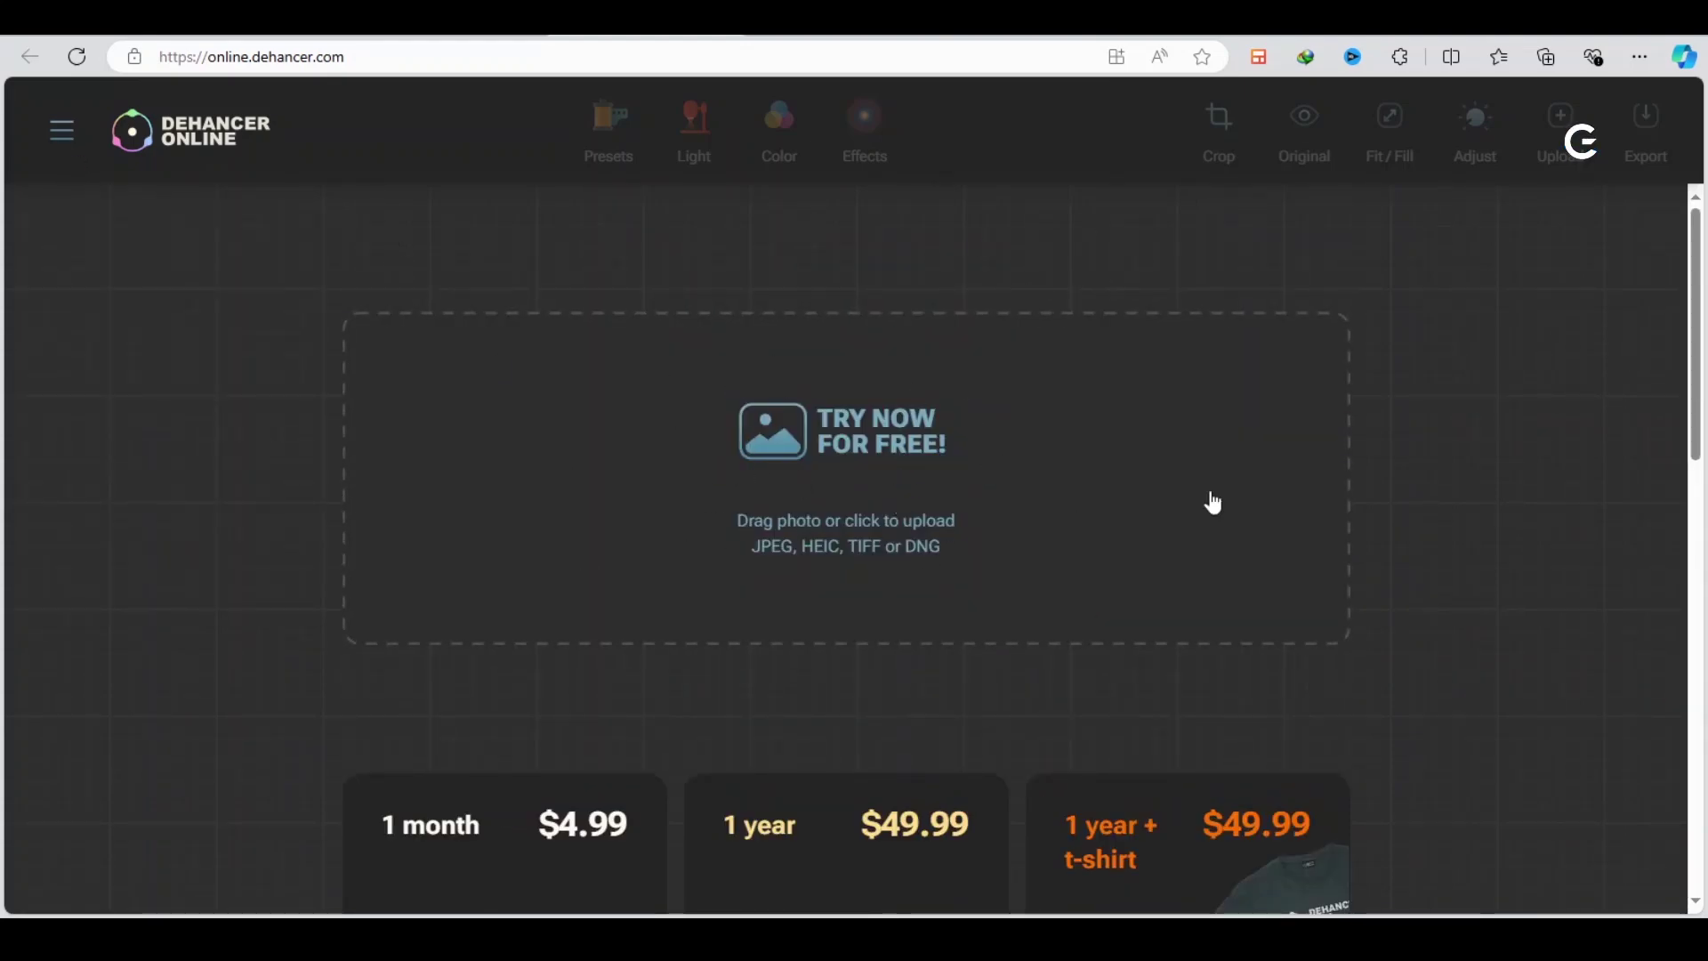
click(1021, 449)
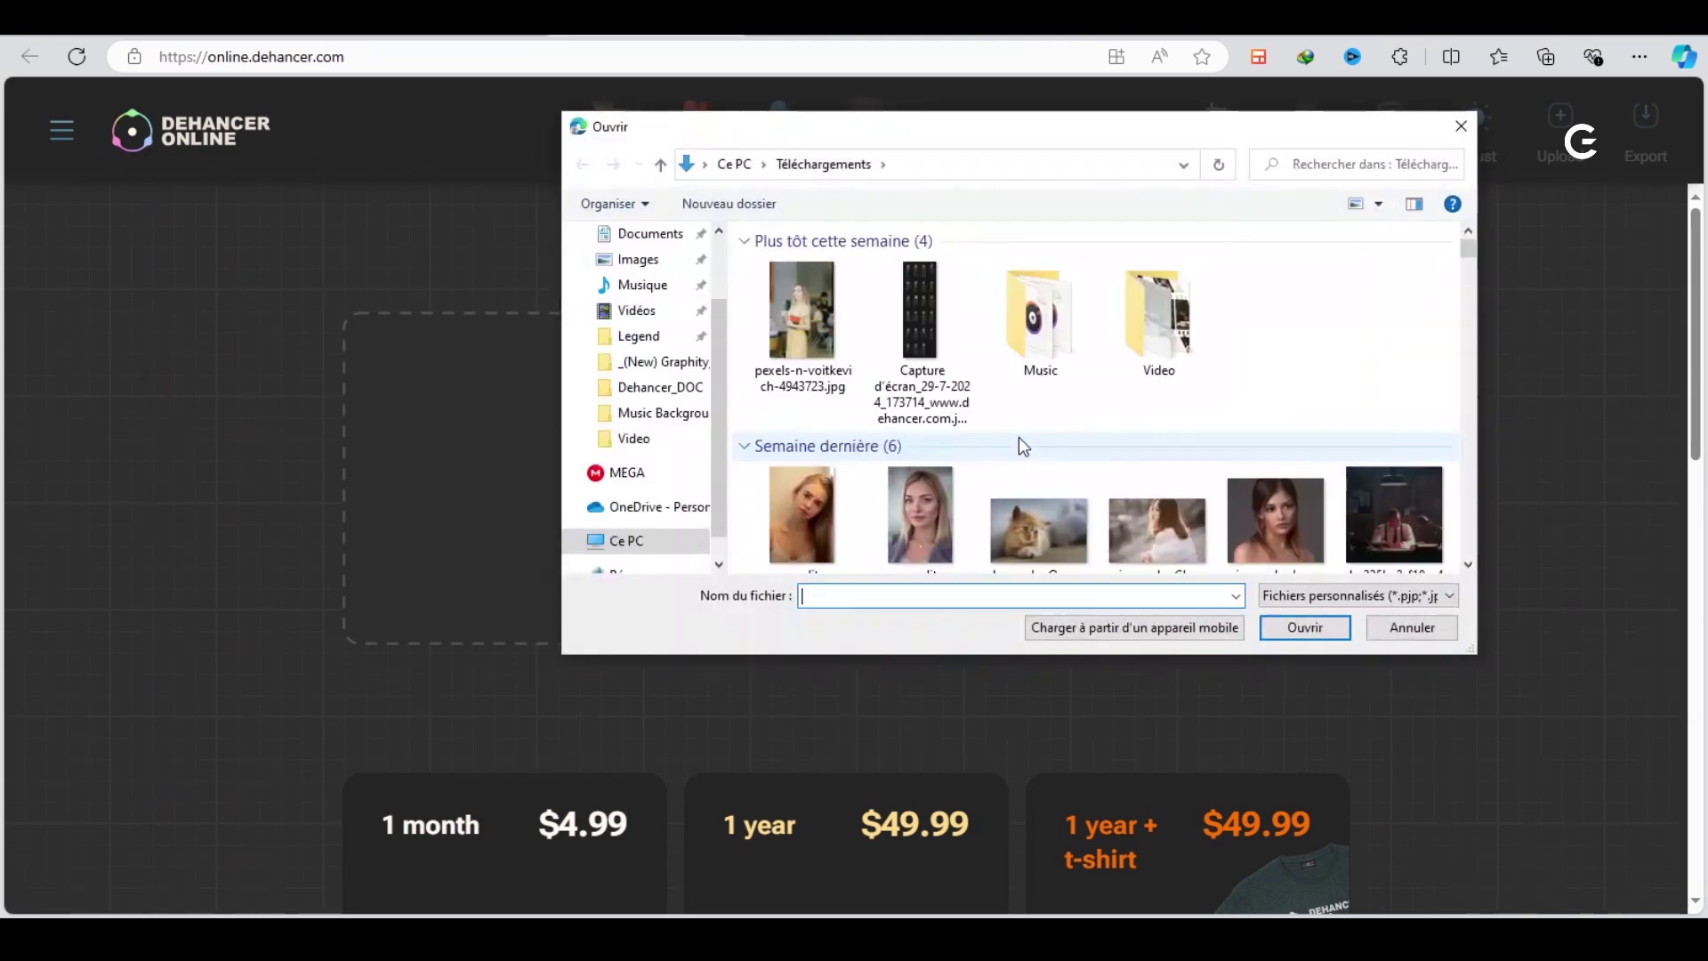
click(803, 302)
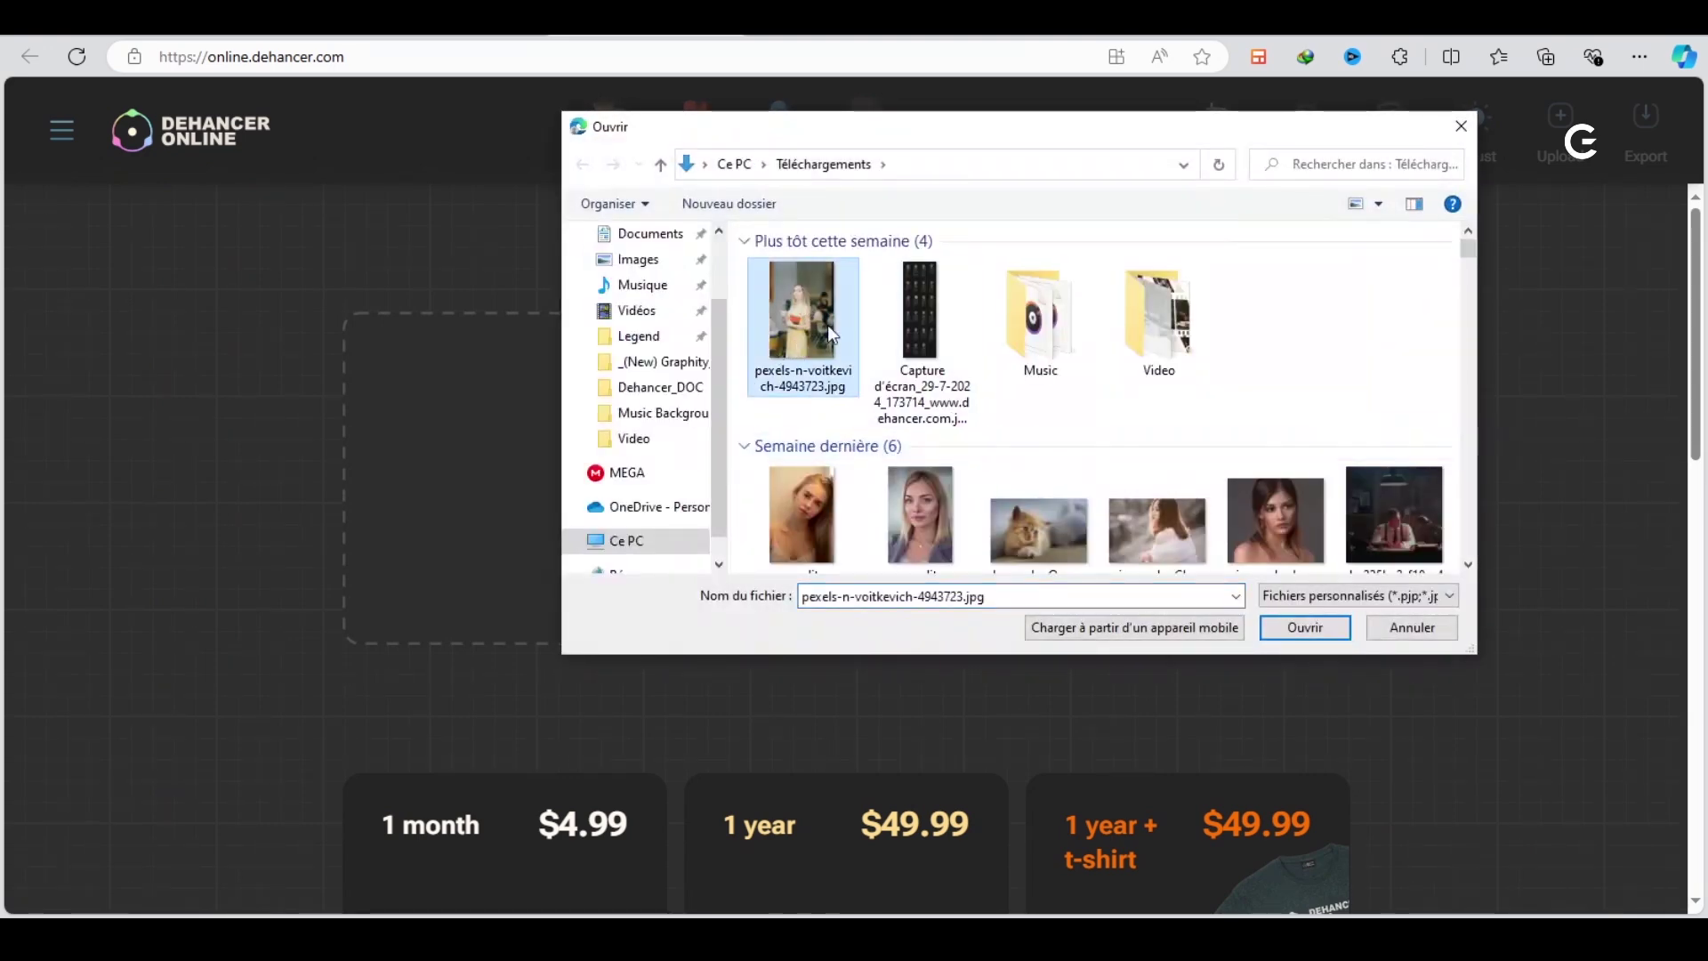
click(1268, 626)
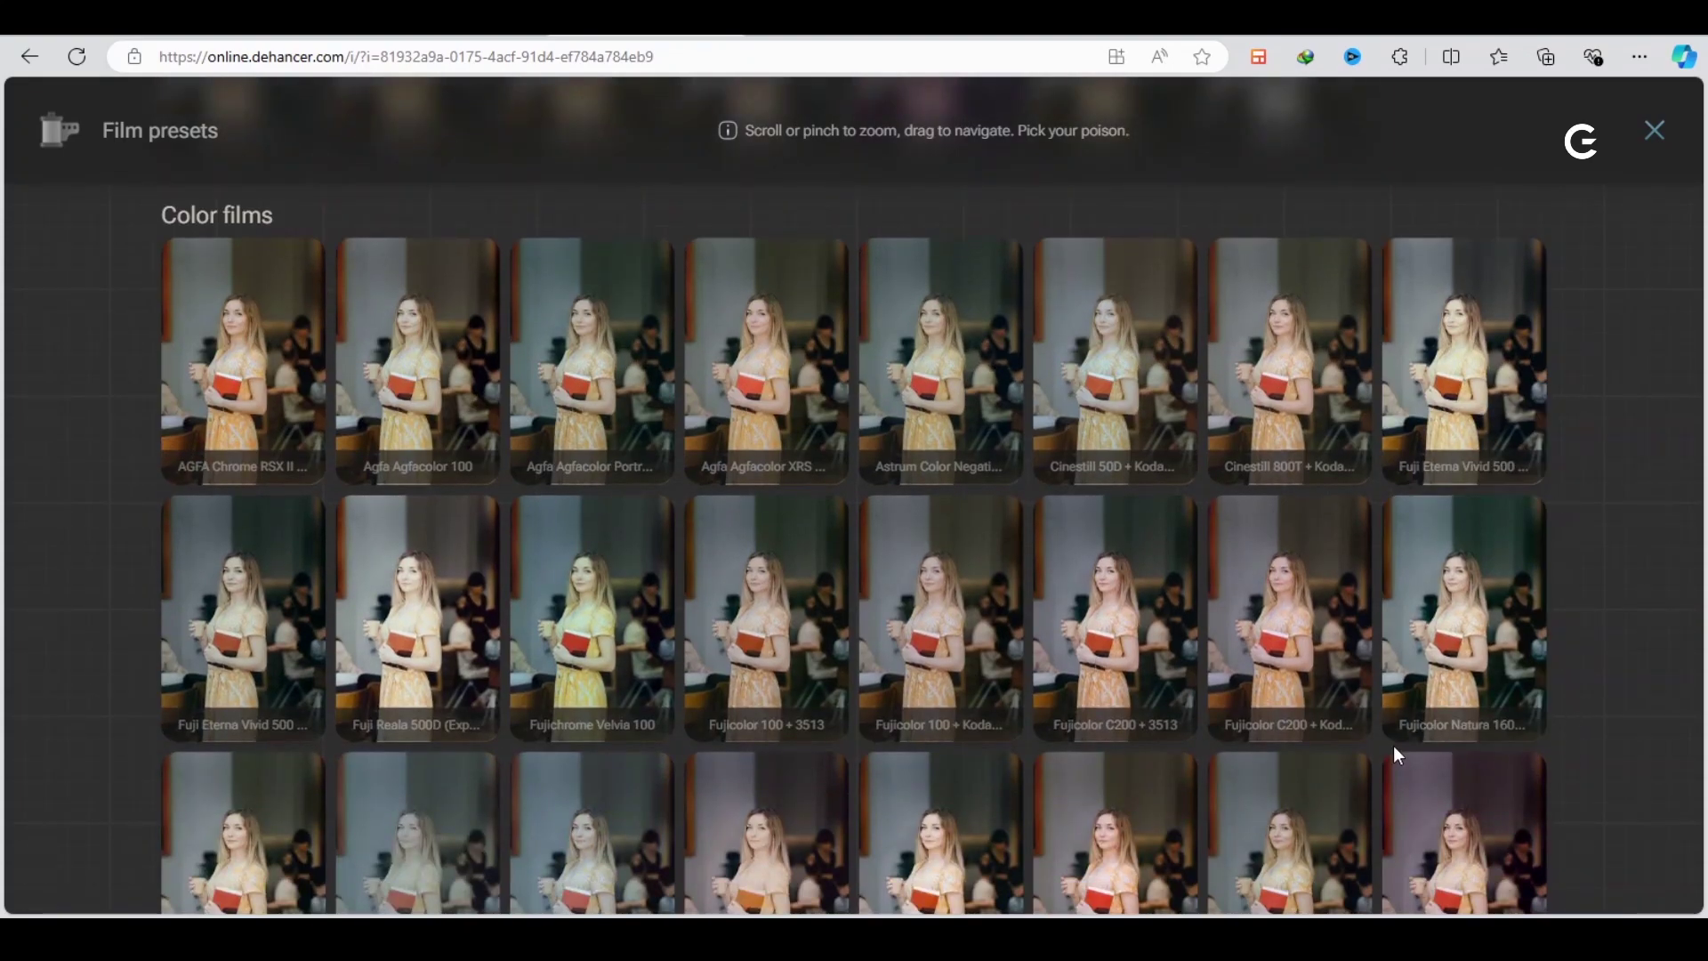
Apply the Kodak Ultramax 400 + 2383 film preset to the portrait
drag(1409, 707, 1435, 328)
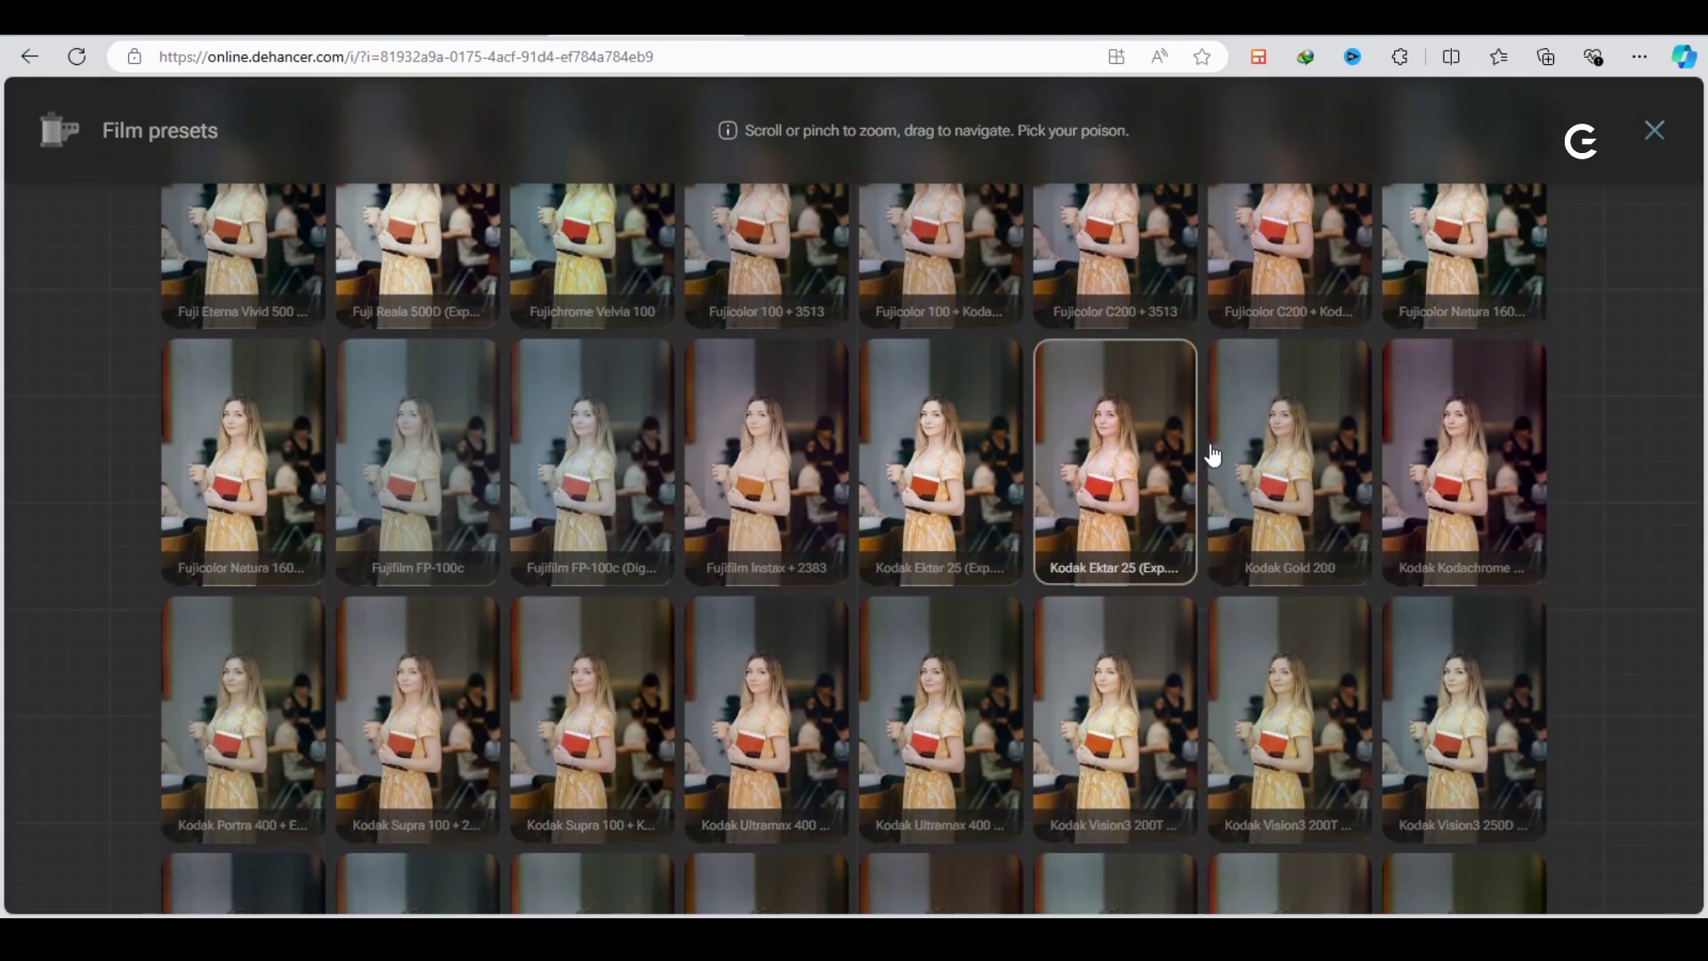
drag(834, 702, 832, 287)
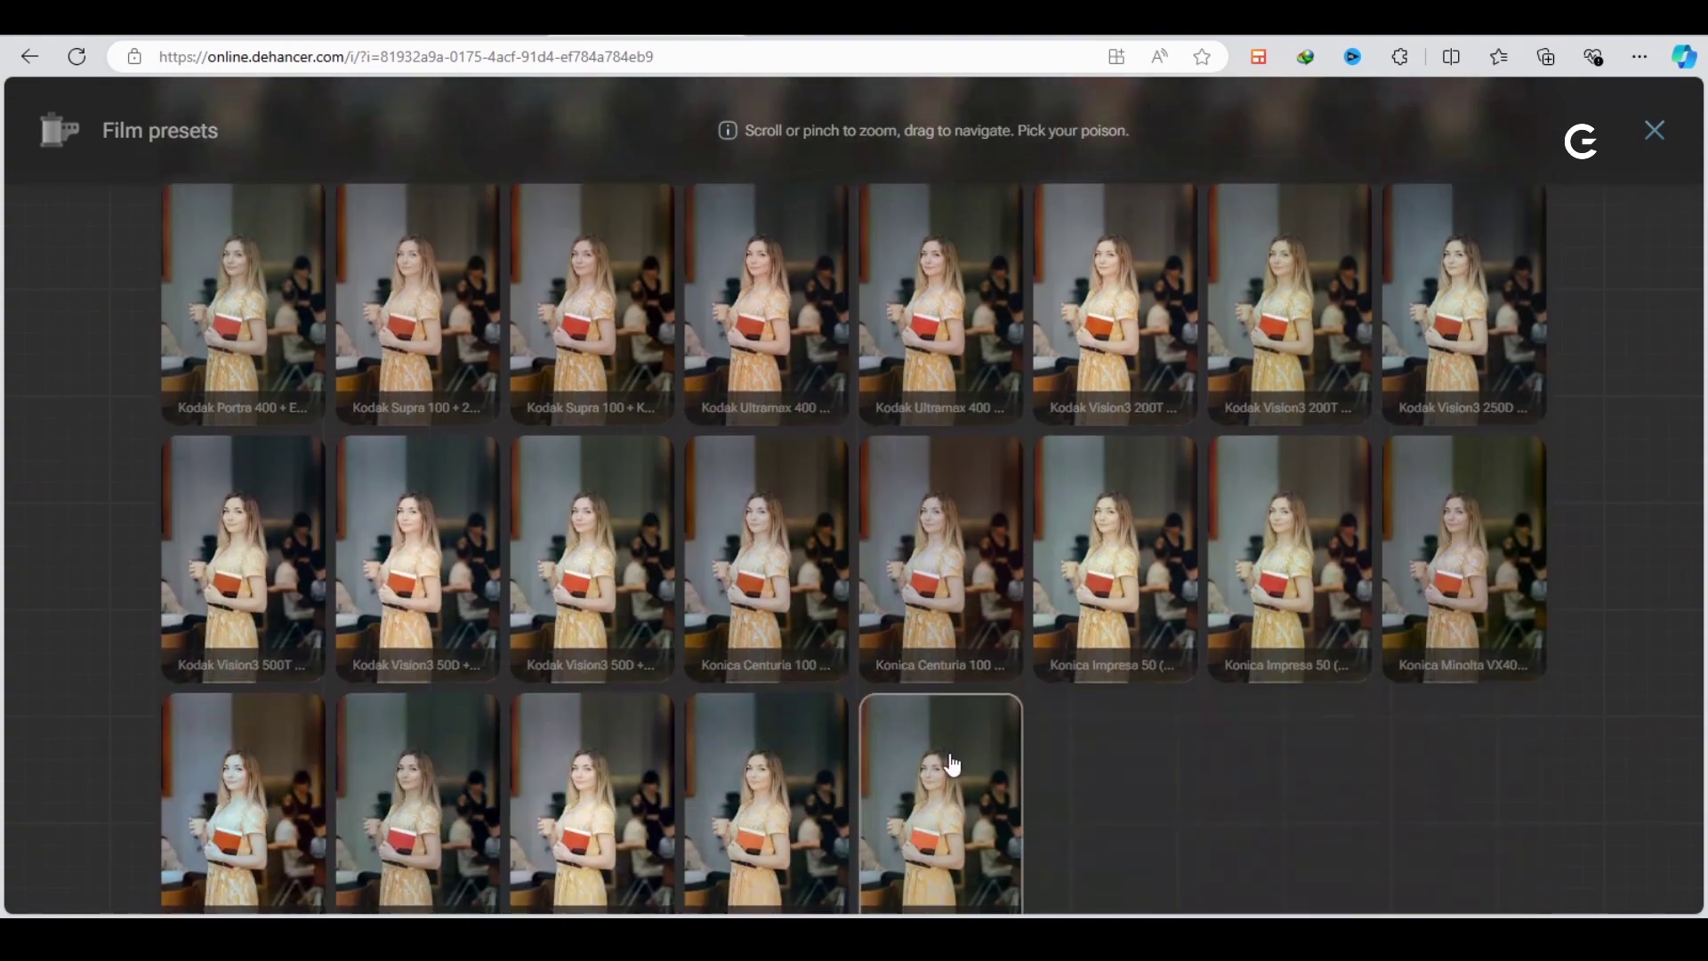
drag(967, 715, 1003, 249)
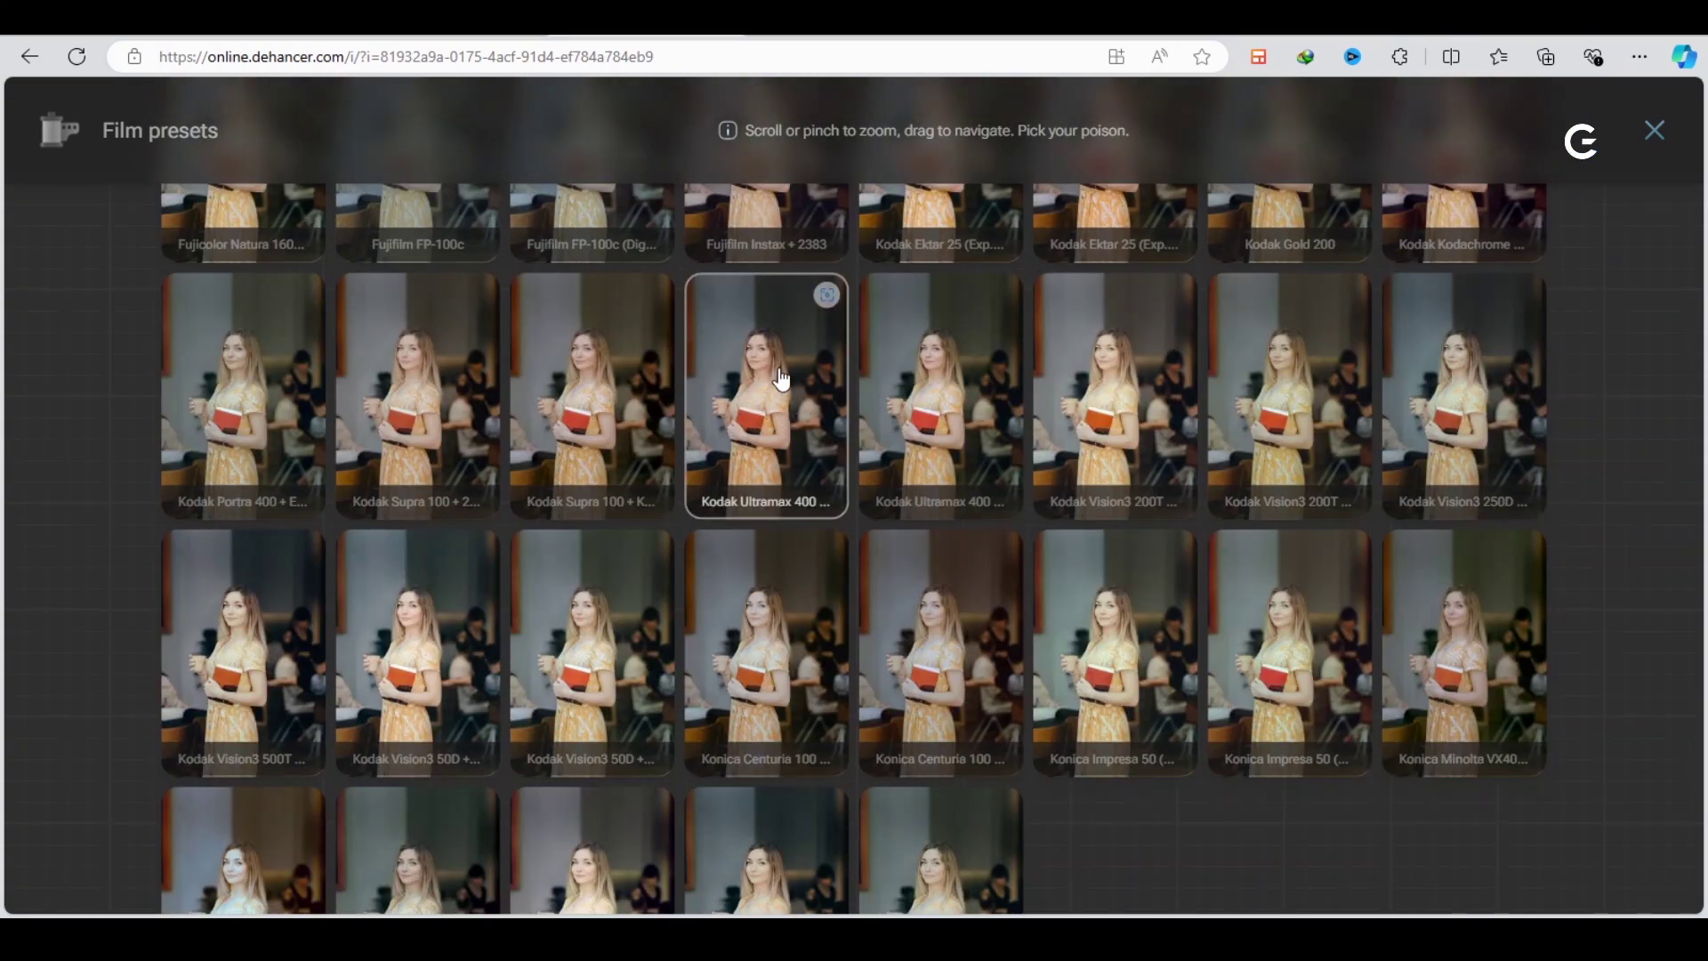
click(785, 375)
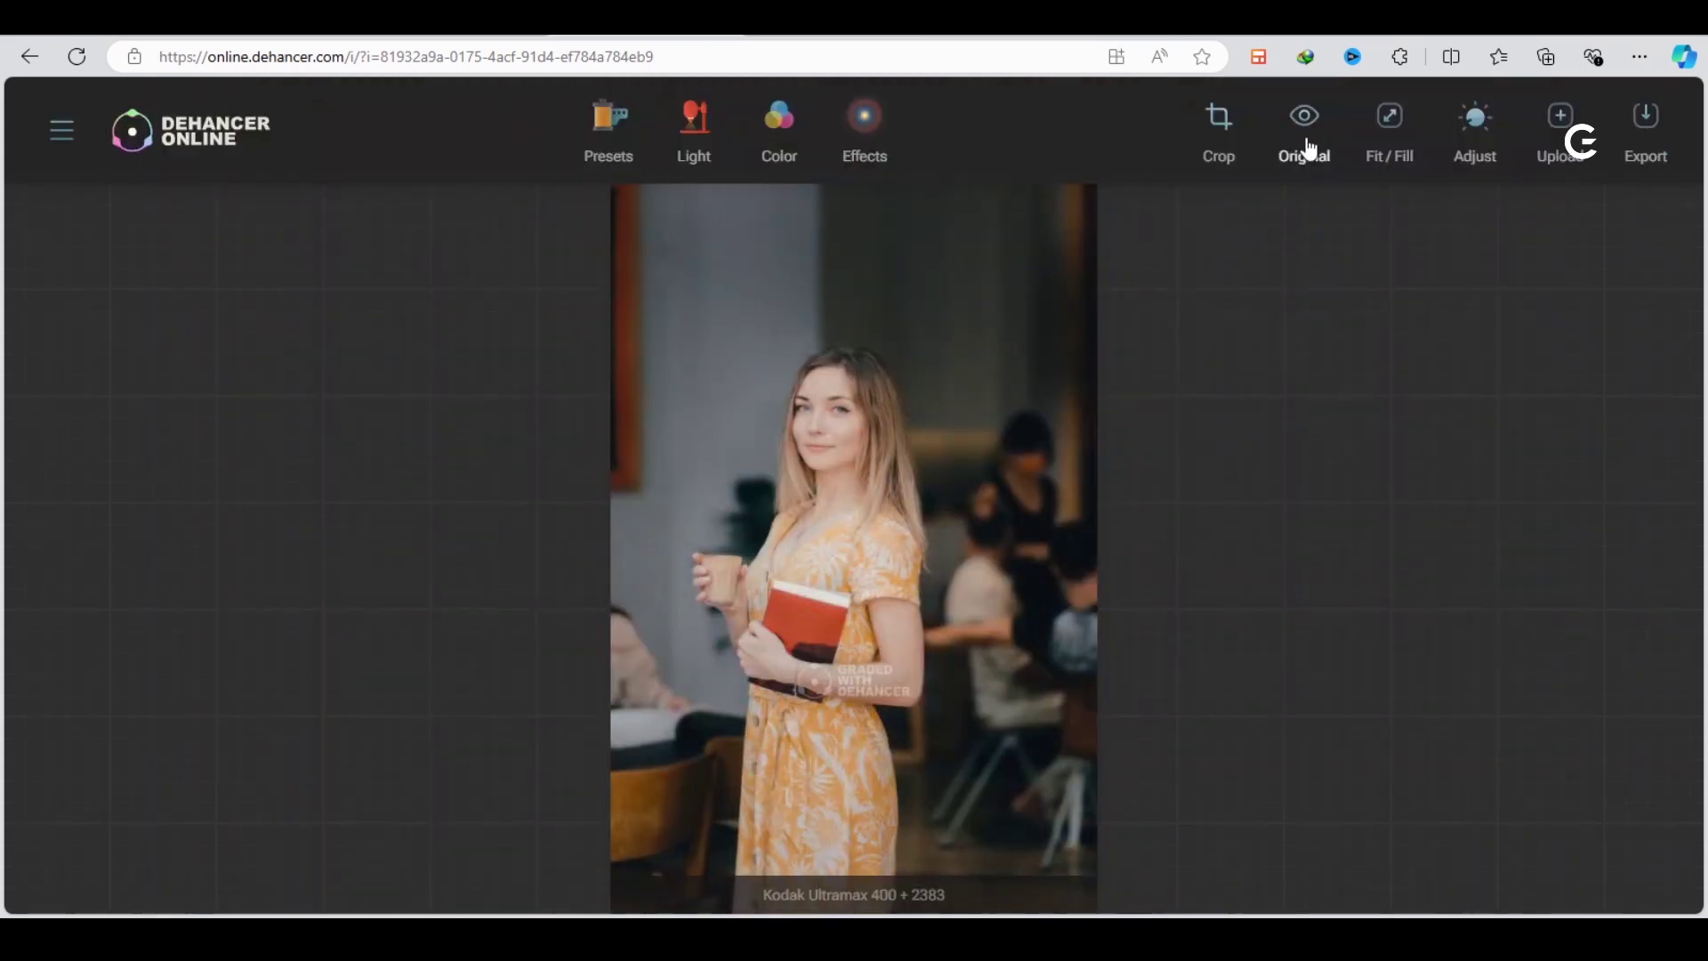
Compare the original photo against the Kodak Ultramax graded version
click(1307, 142)
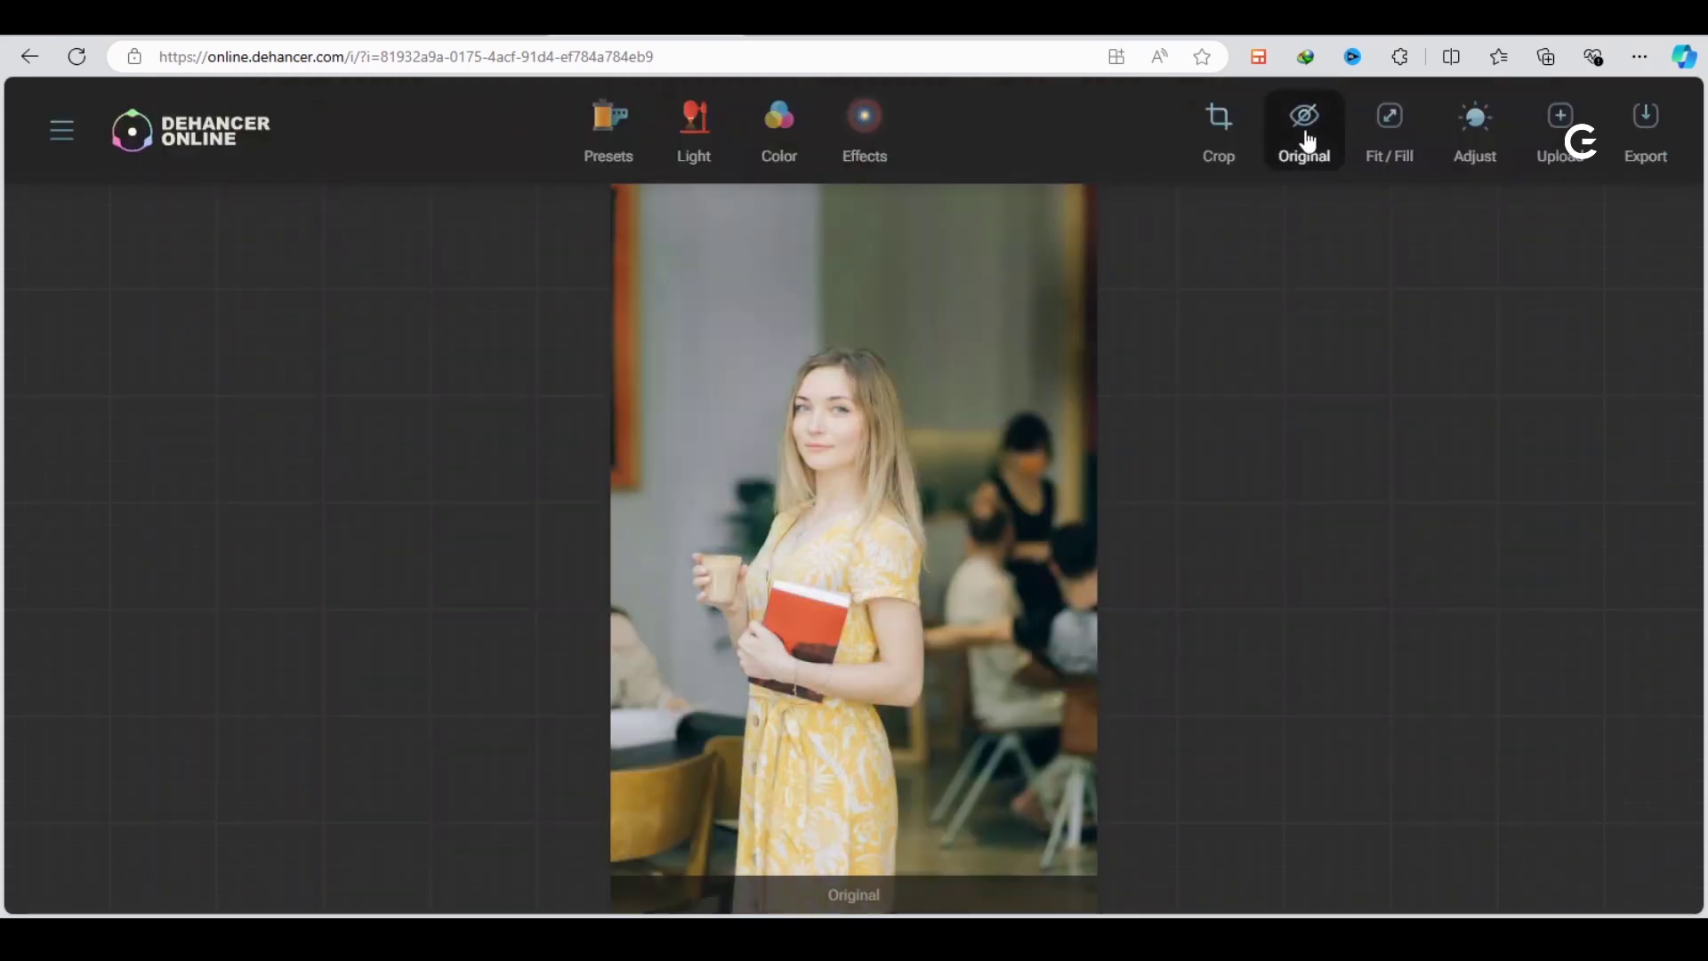
click(1296, 142)
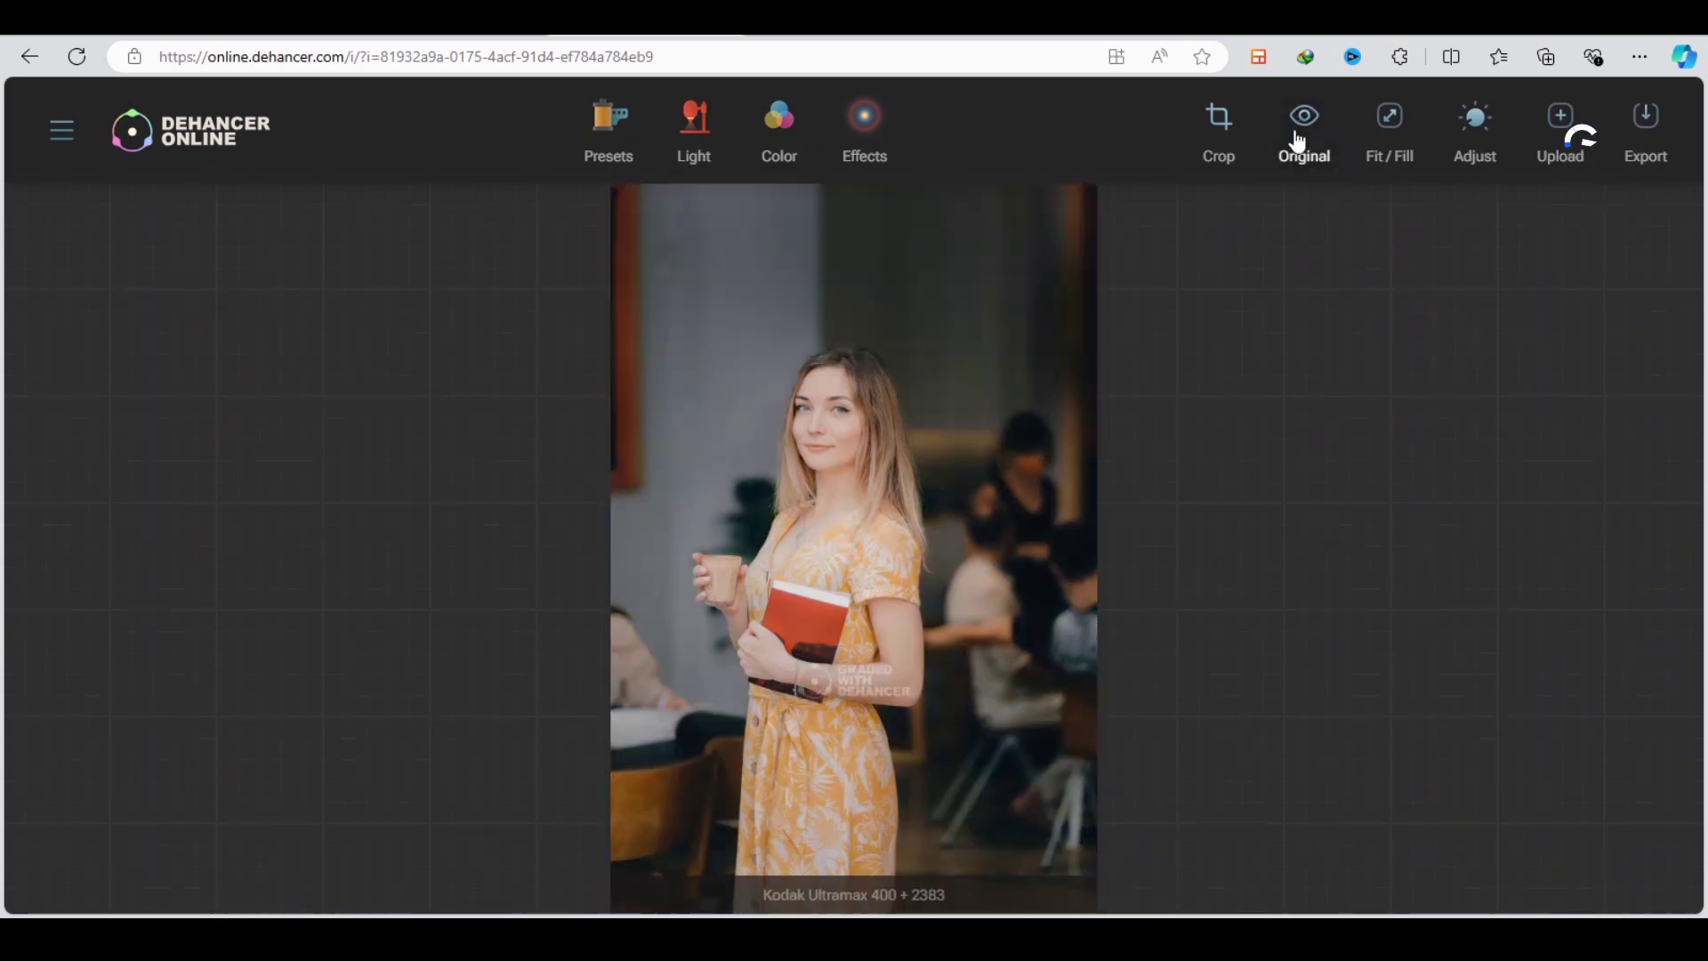
click(1295, 142)
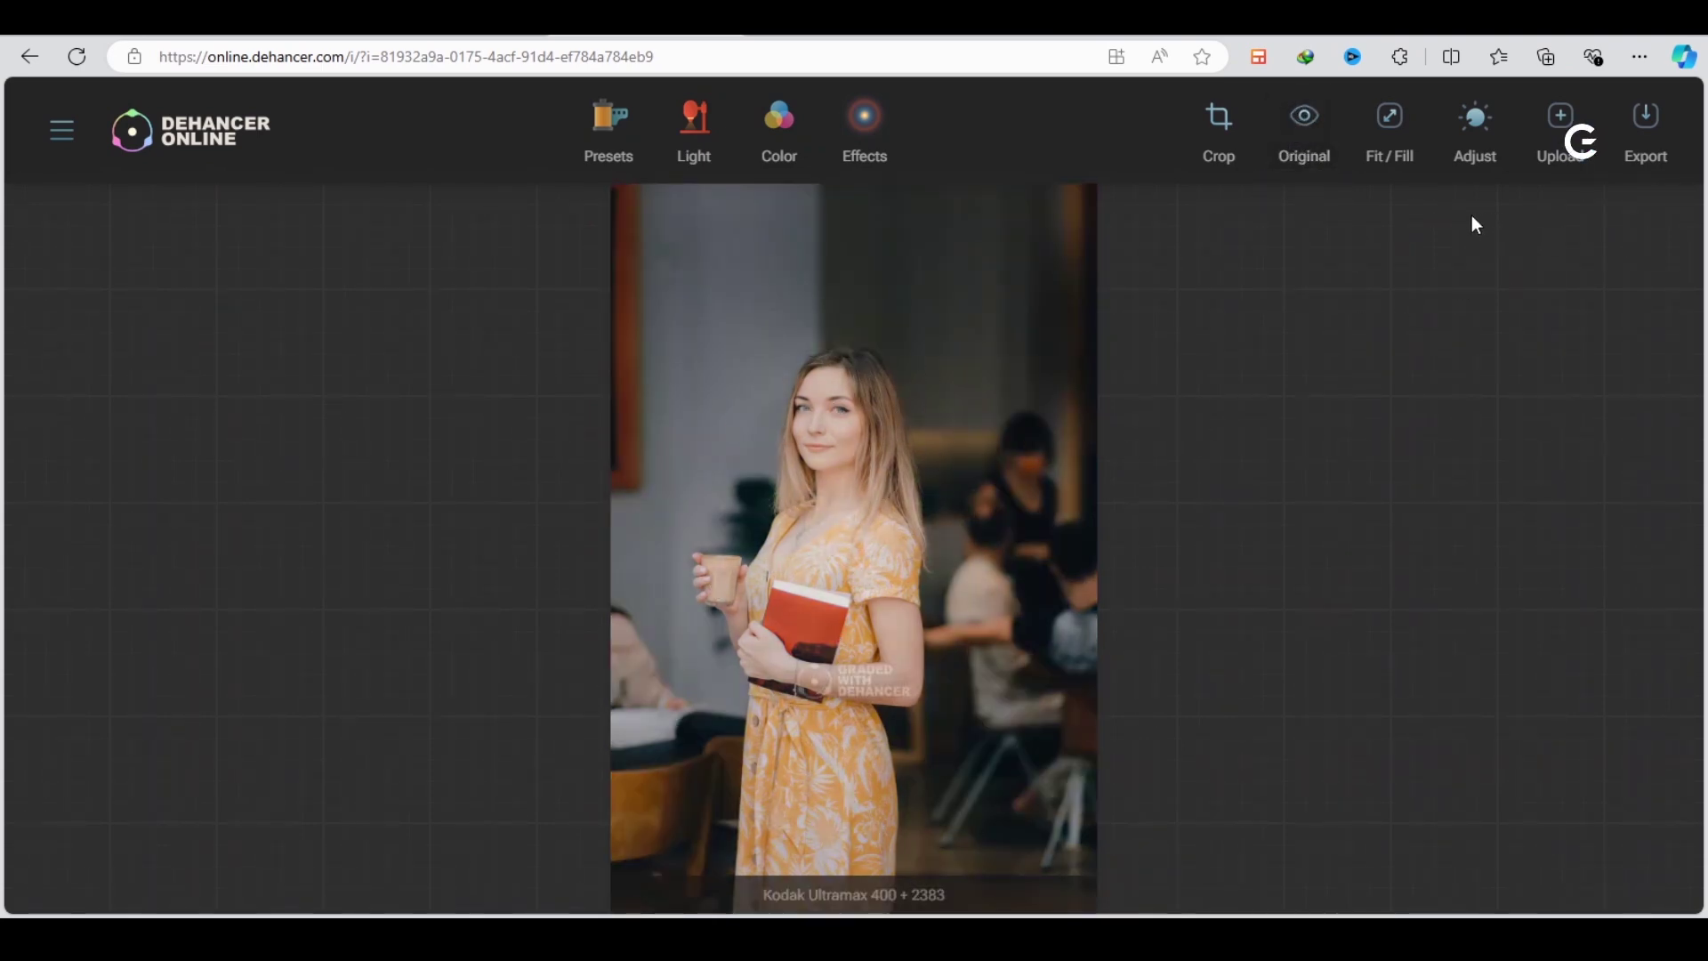
Nudge the Exposure slider slightly above neutral
click(1484, 127)
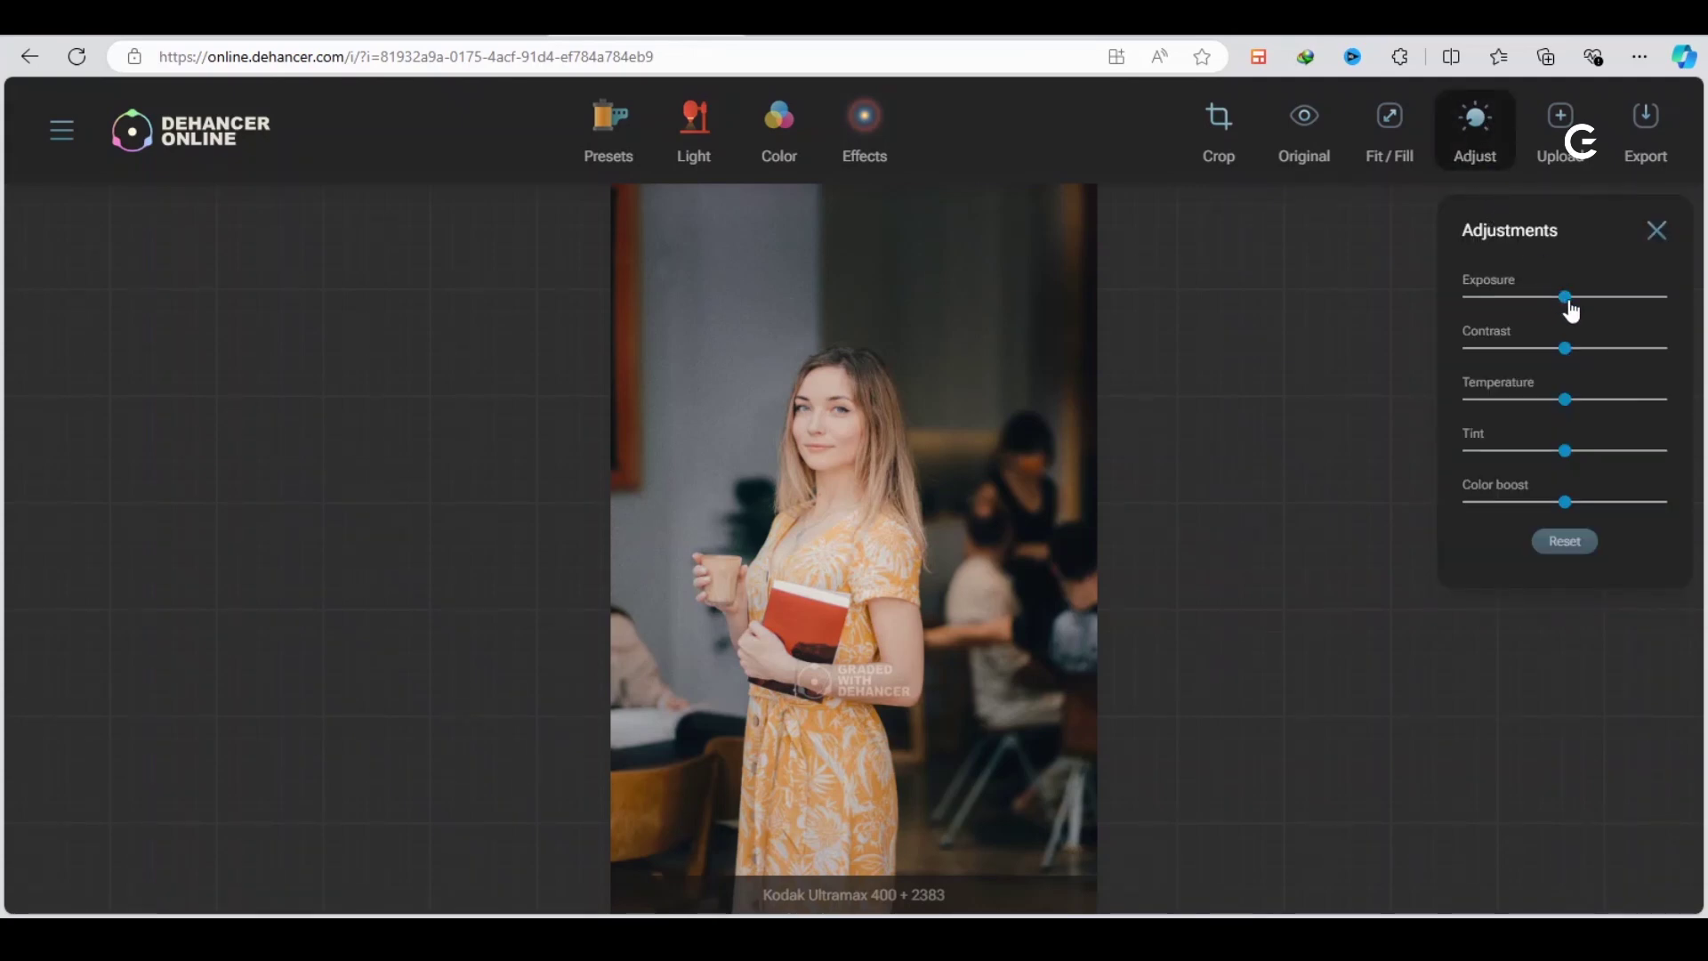
drag(1570, 310, 1582, 312)
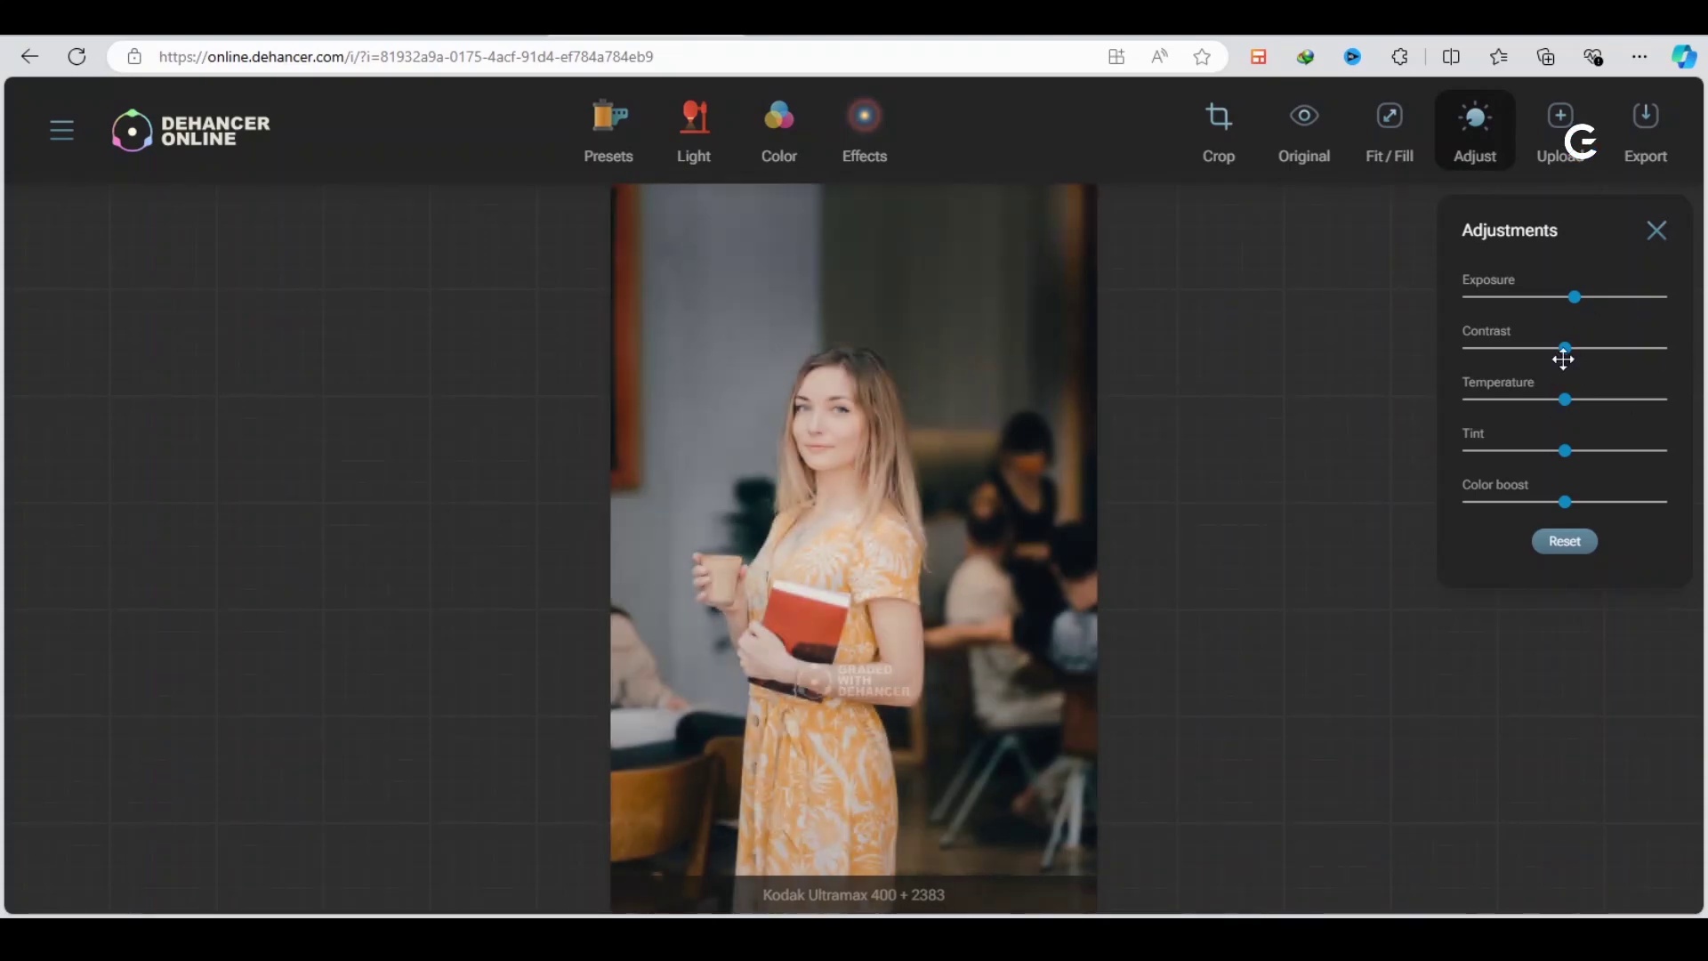
drag(1576, 304, 1567, 305)
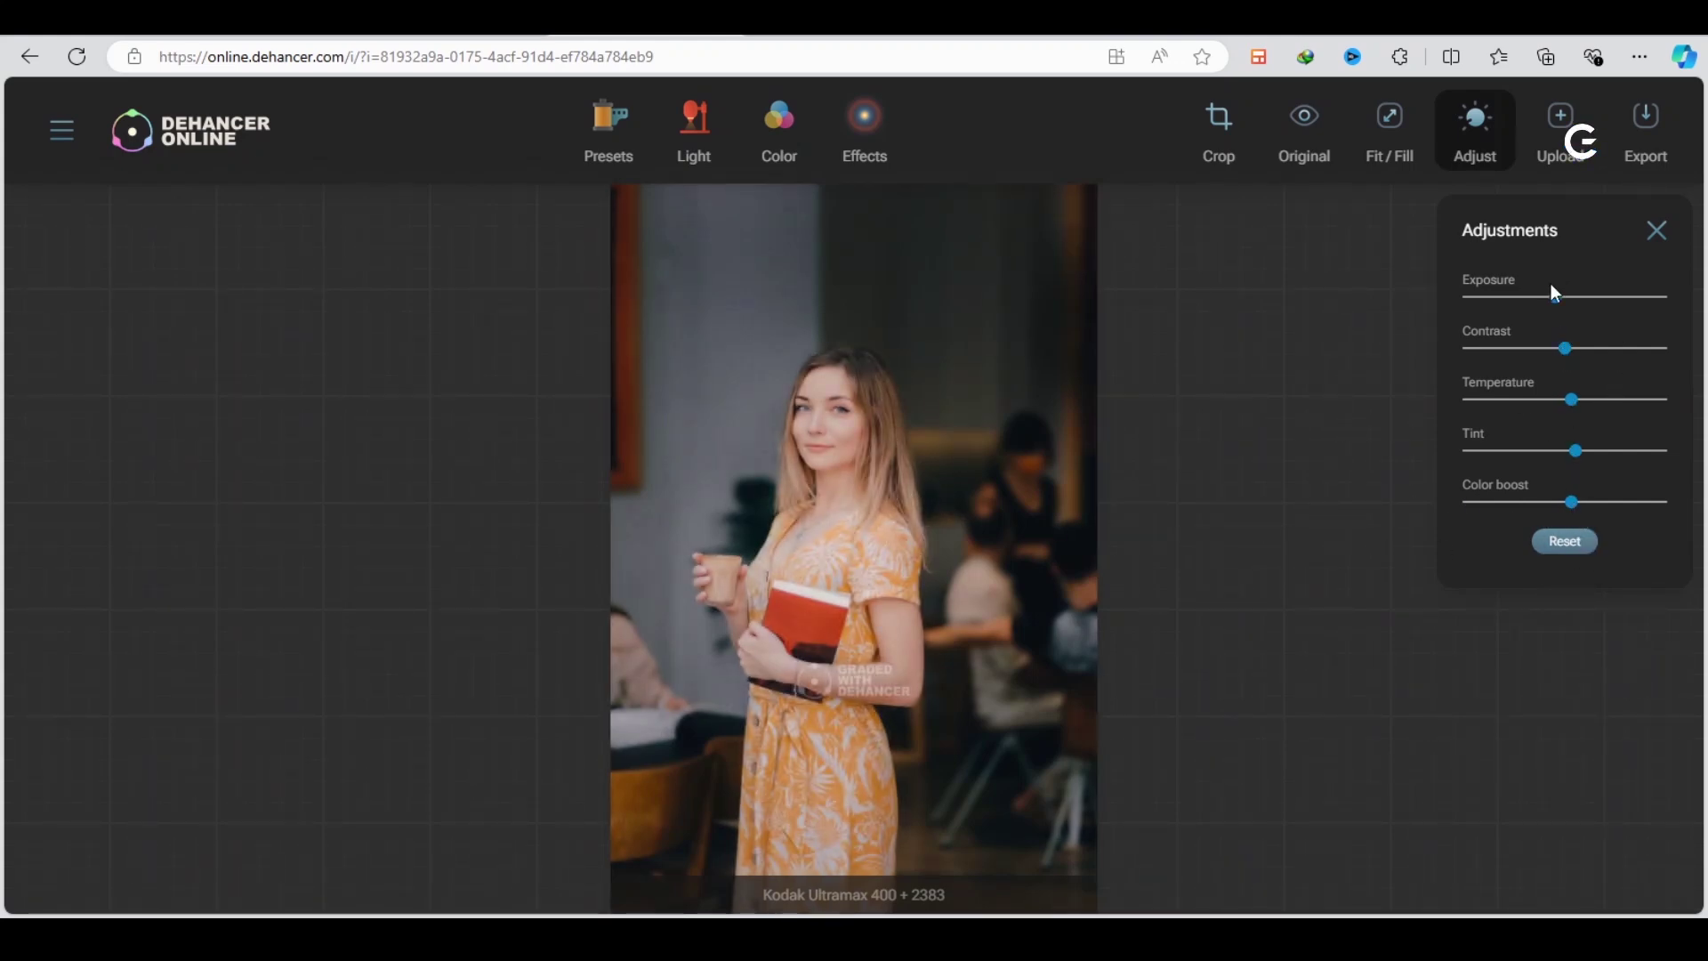
drag(1557, 305, 1564, 307)
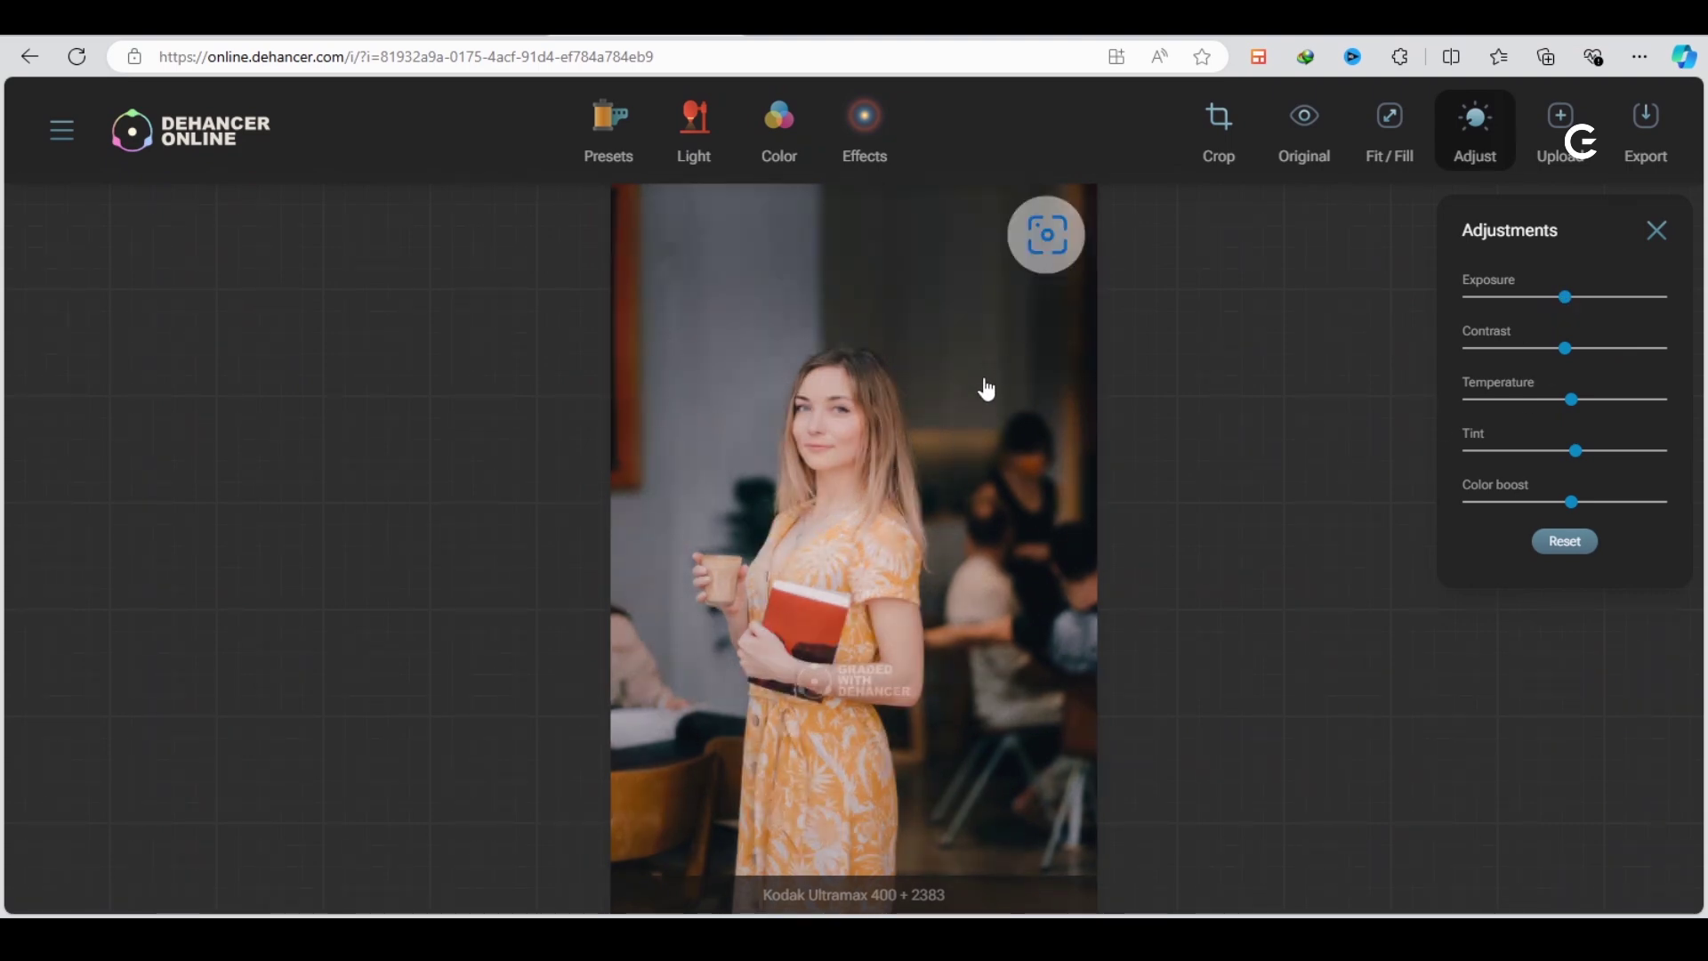
Set the film grain to its minimum
click(877, 143)
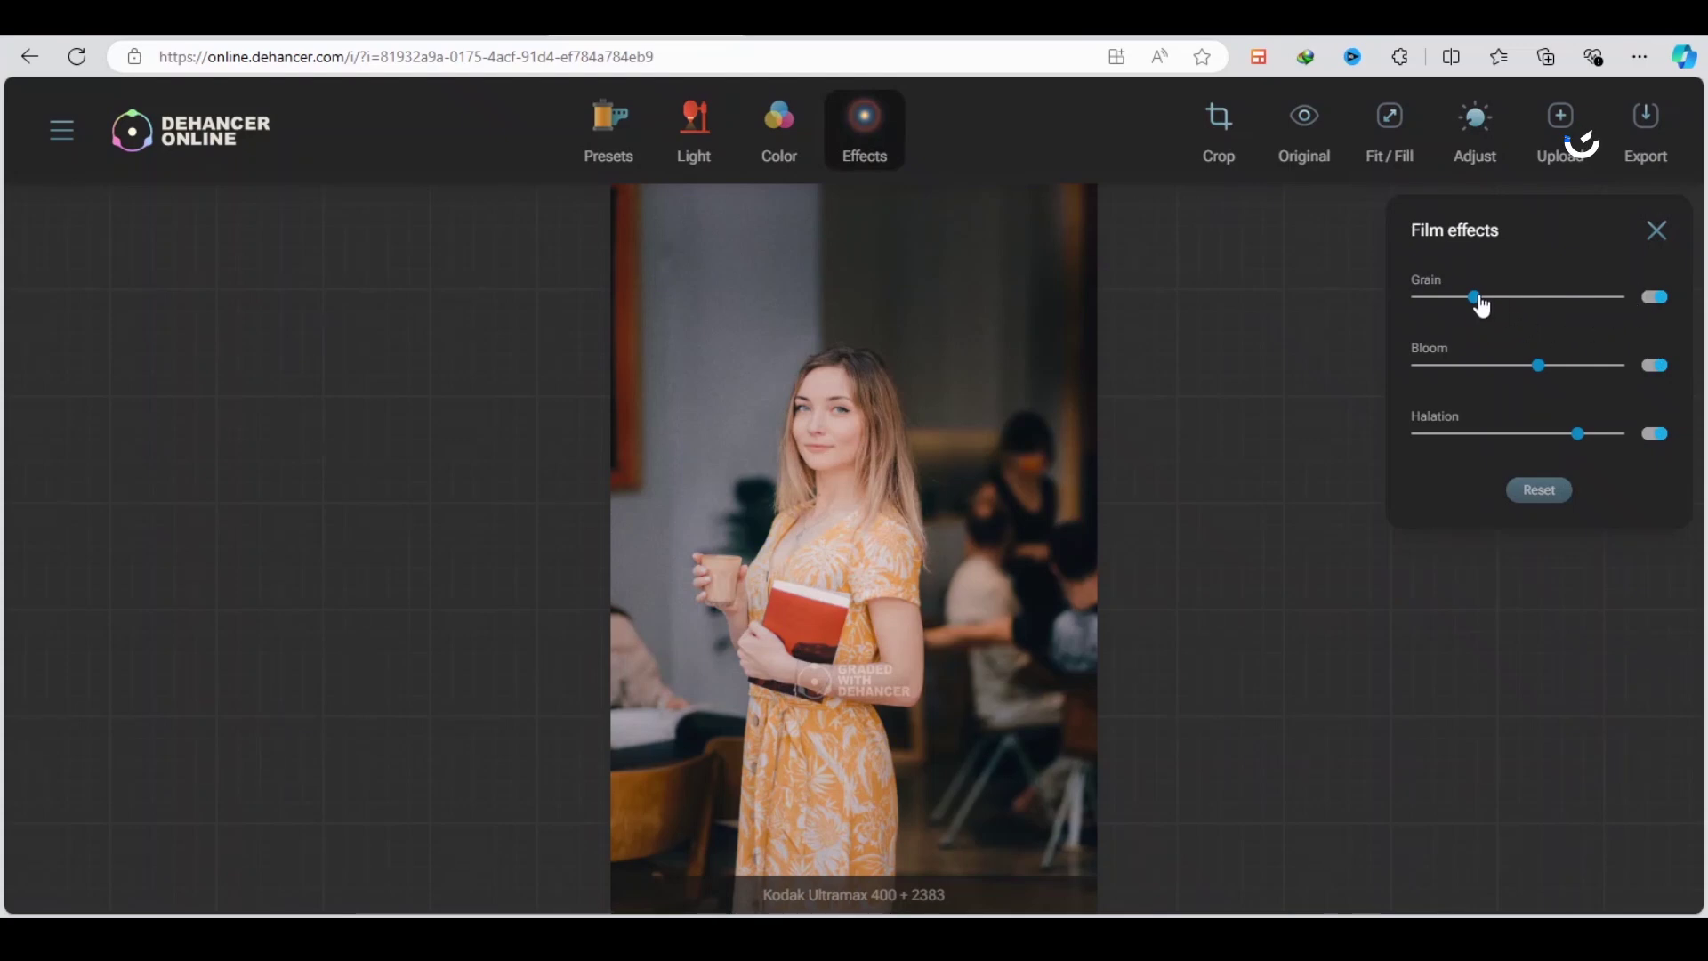
mouse_move(1480, 304)
mouse_down()
mouse_move(1361, 290)
mouse_move(1643, 318)
mouse_up()
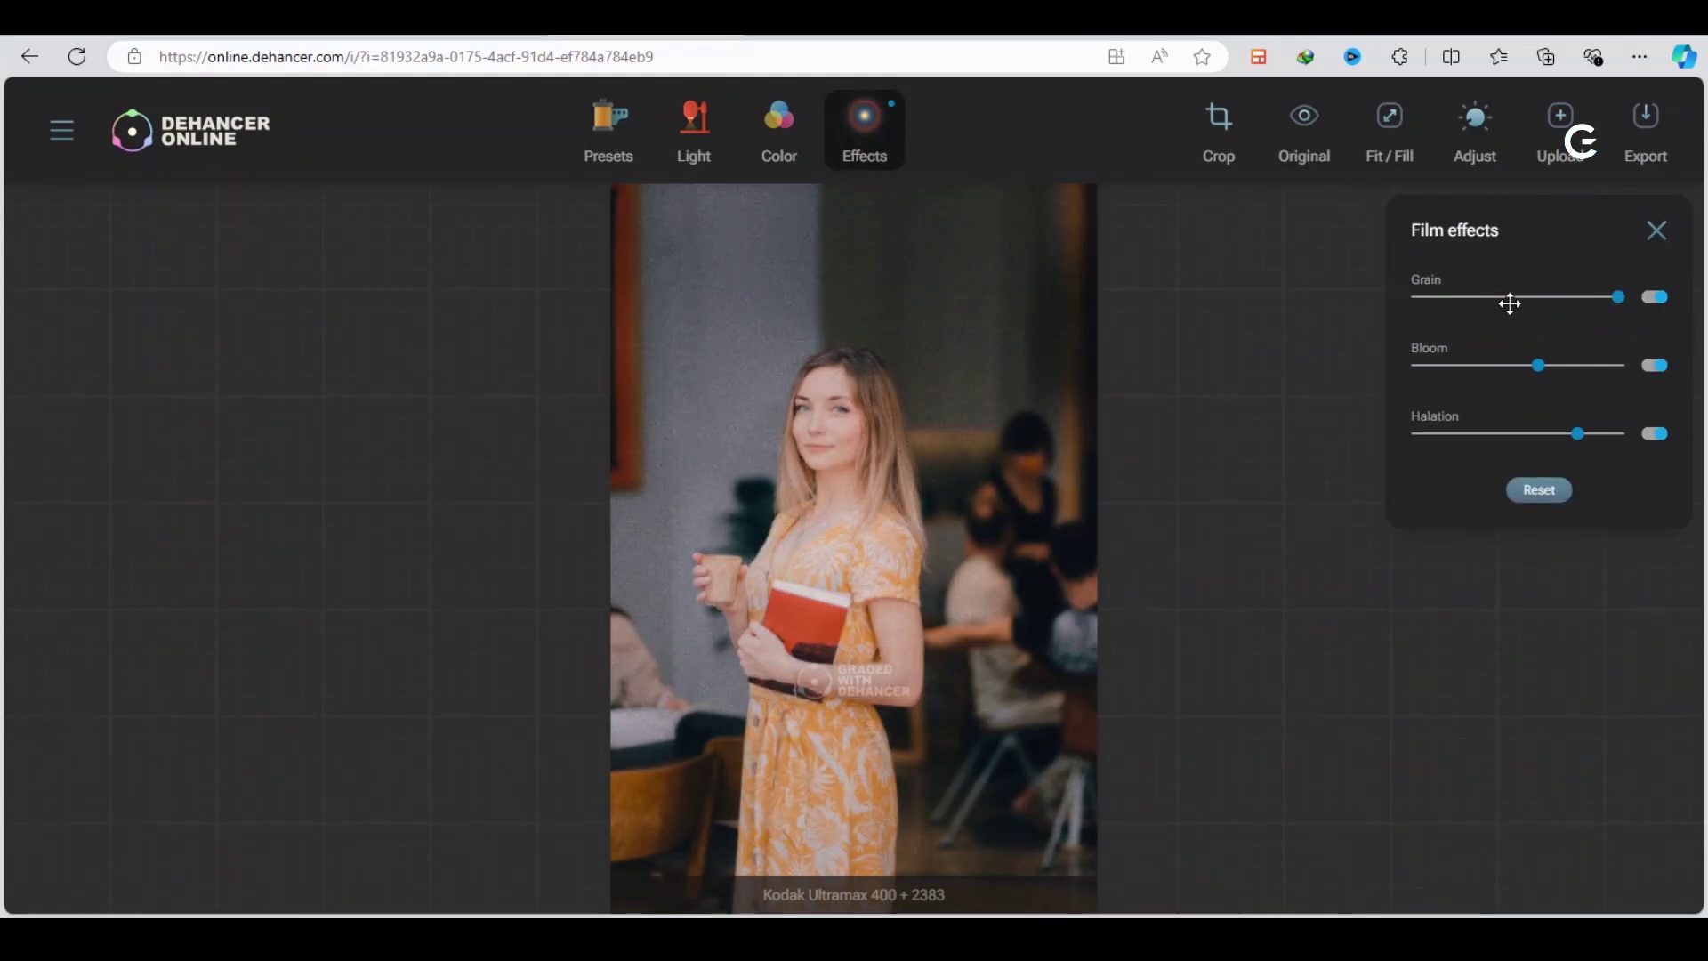
drag(1511, 309, 1327, 321)
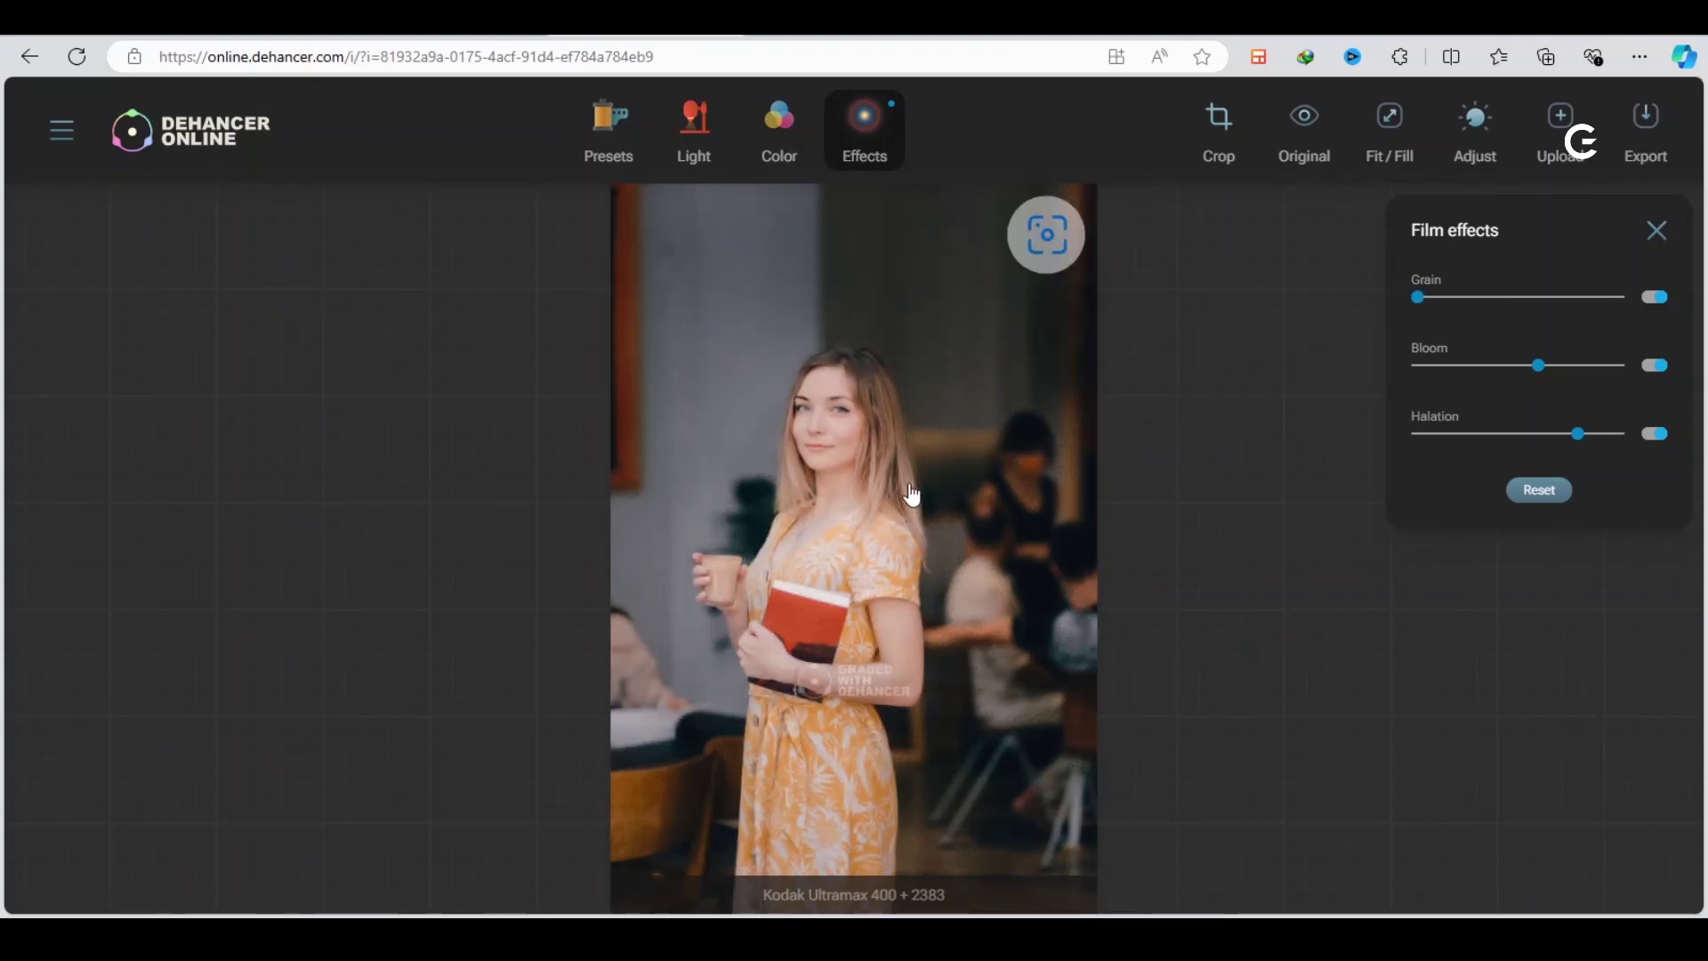
scroll(903, 450, up, 2)
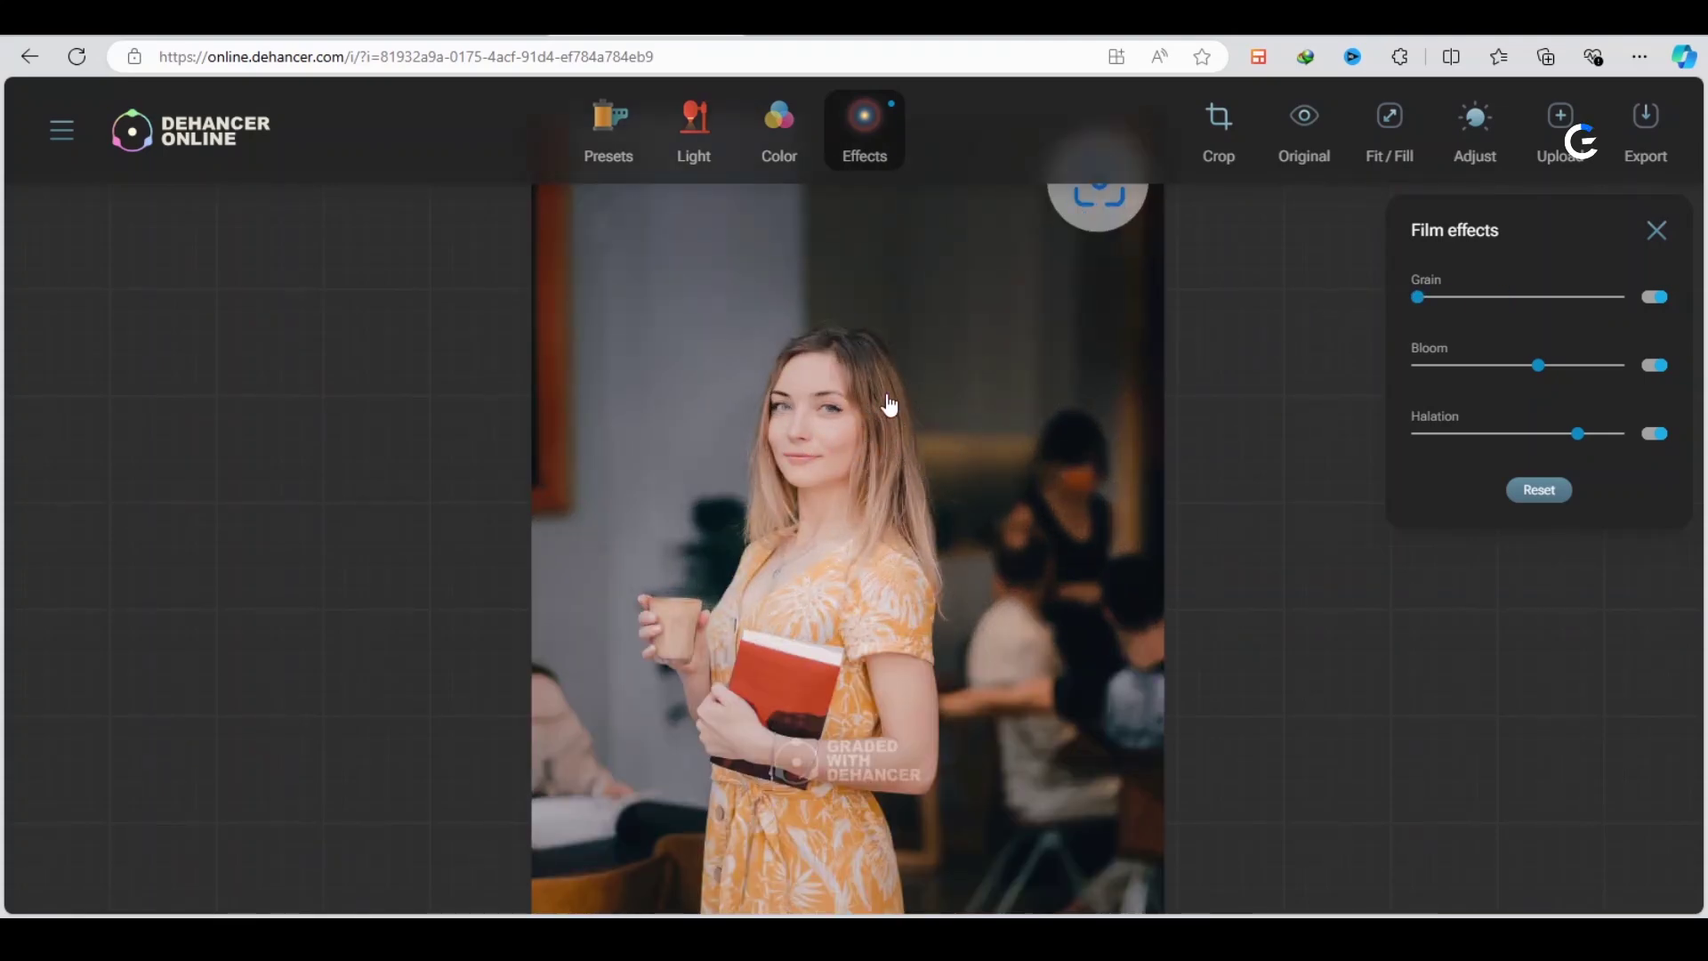
drag(1009, 475, 1019, 423)
Switch off bloom and halation and close the film effects panel
click(1654, 366)
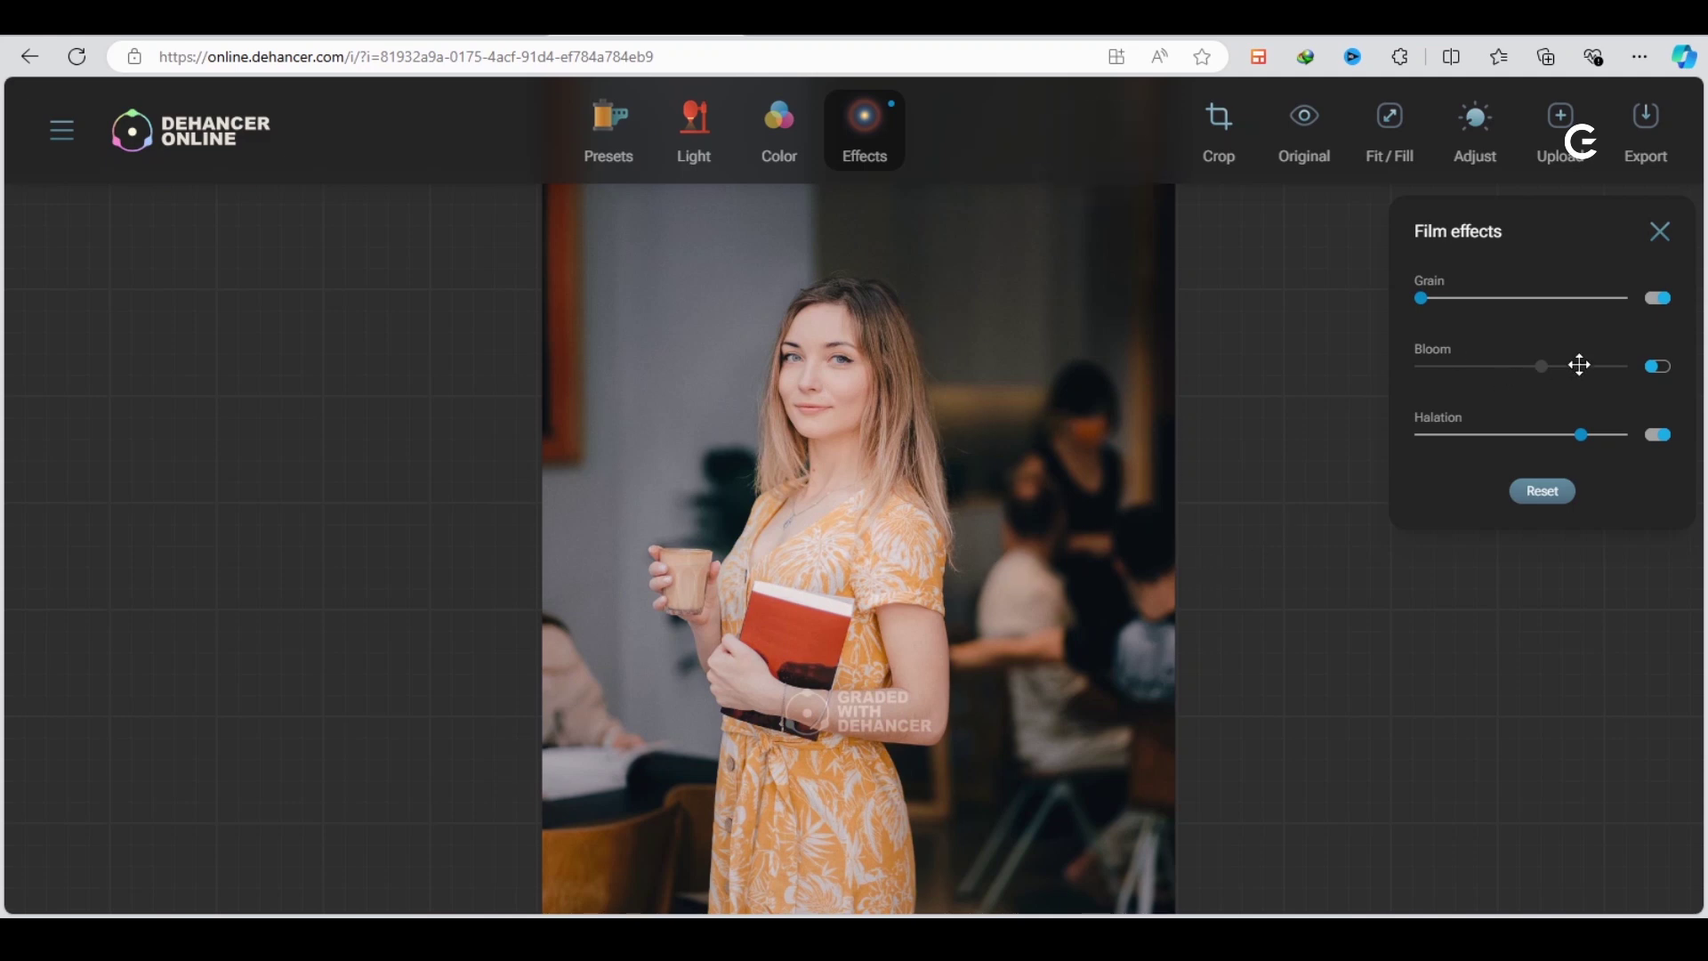
click(1659, 371)
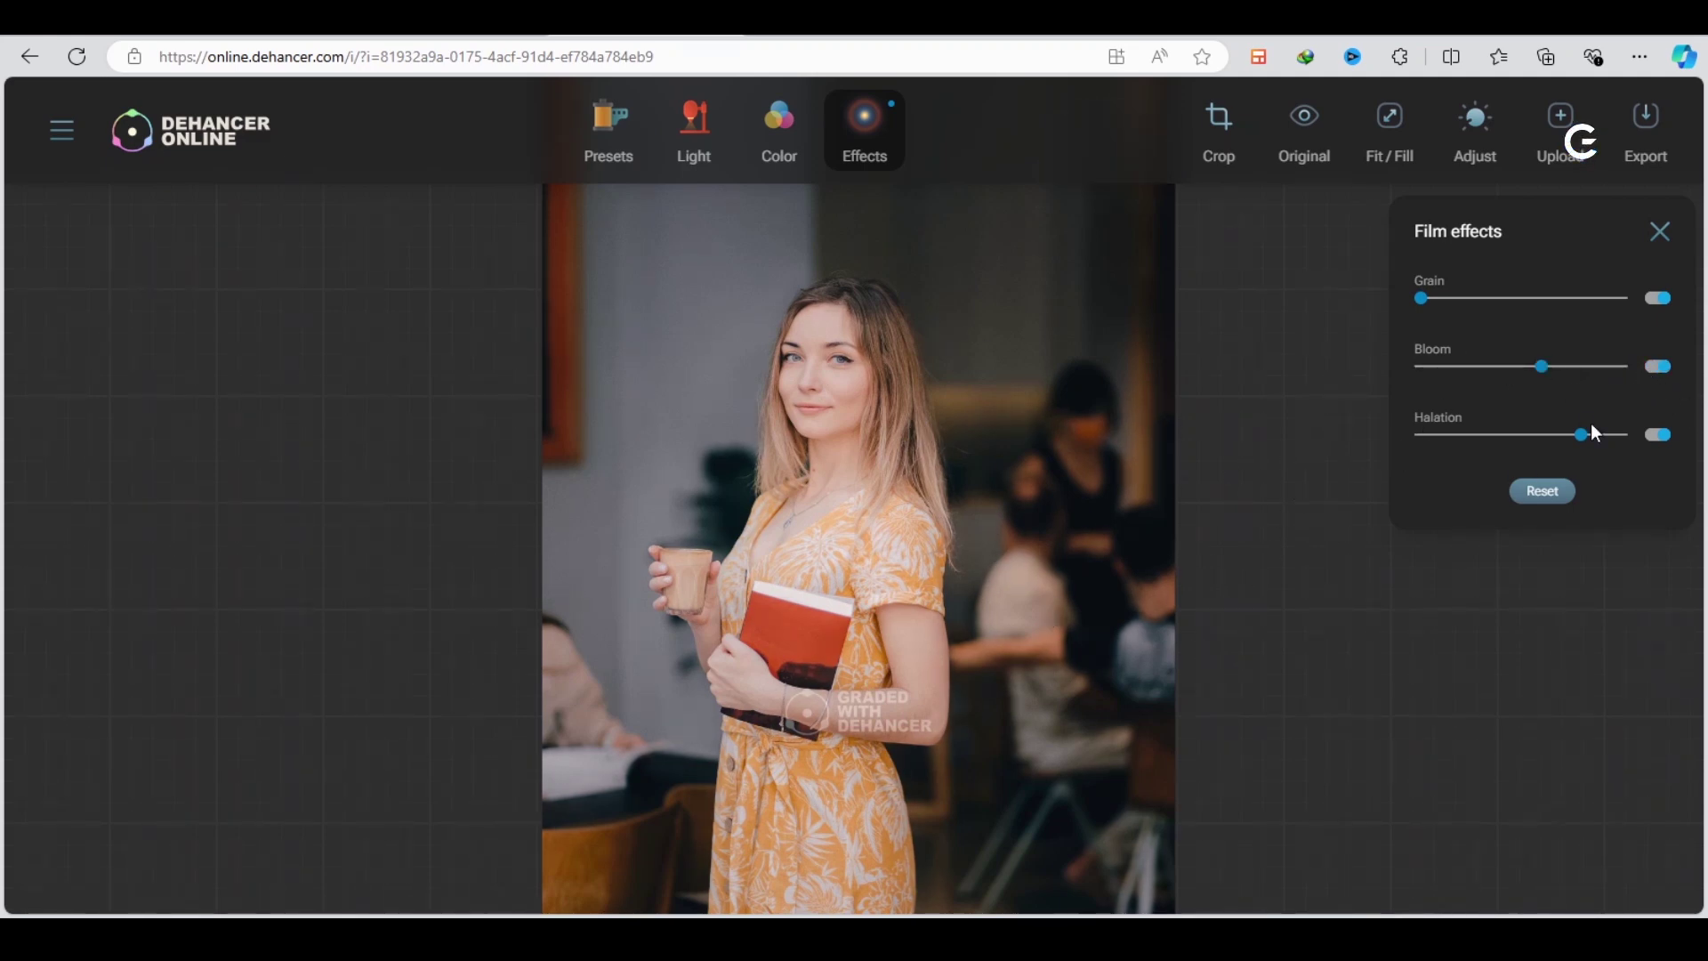
click(1662, 370)
click(1659, 437)
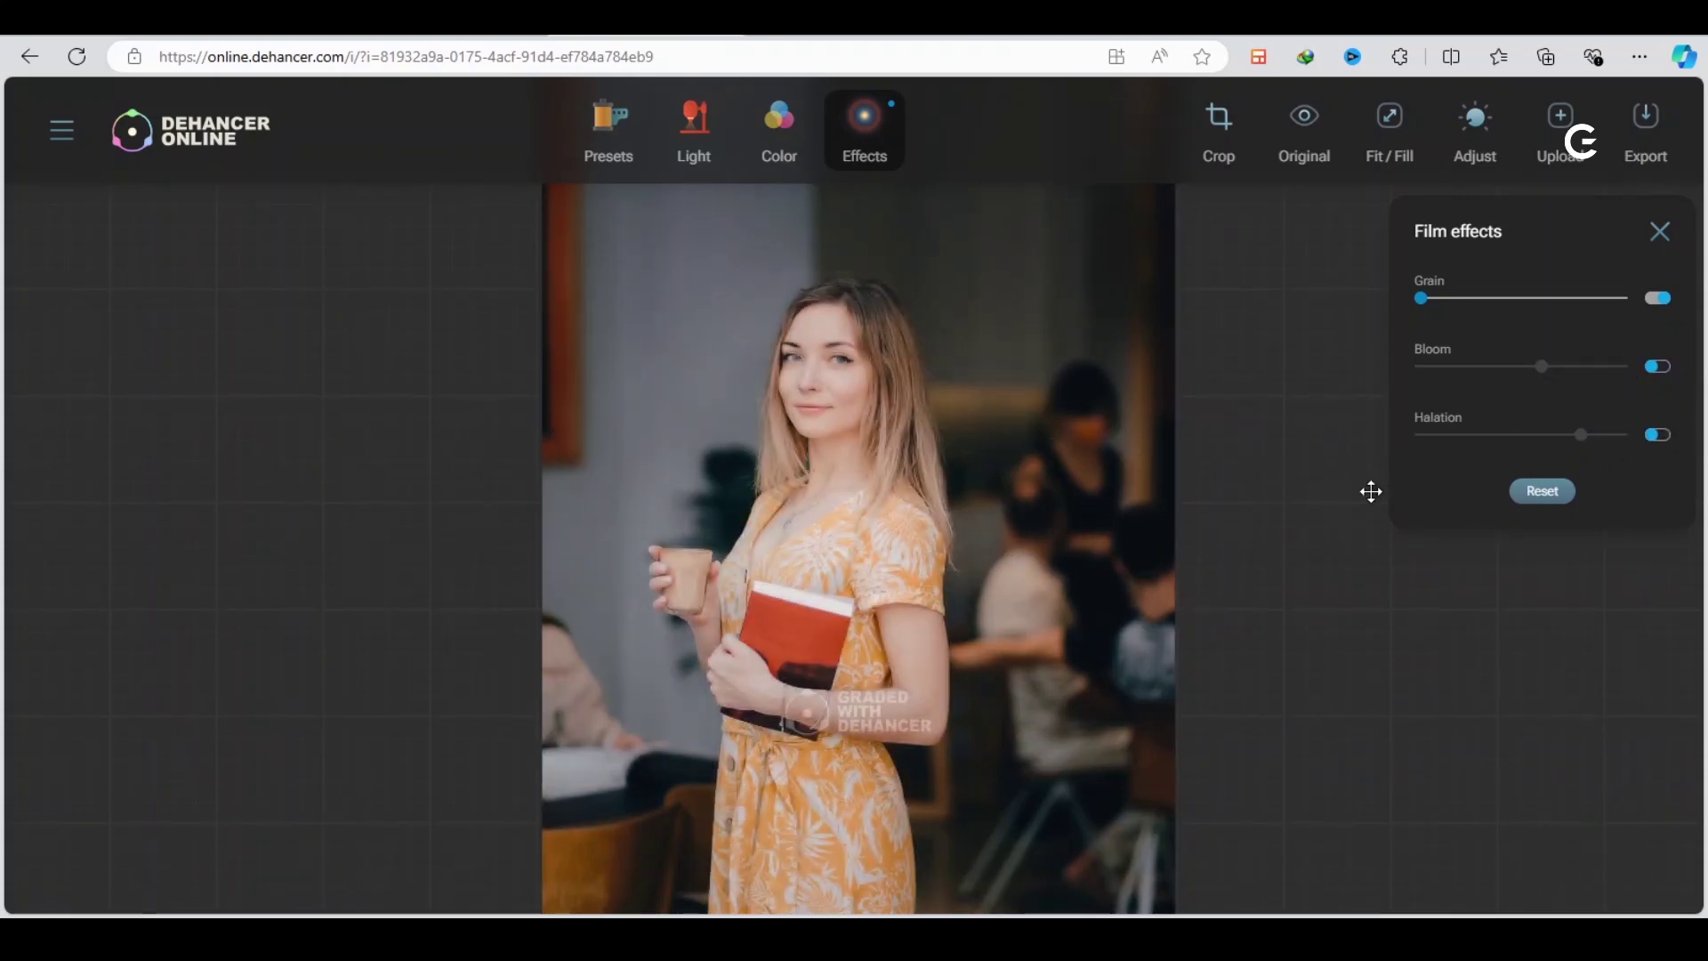
click(1660, 234)
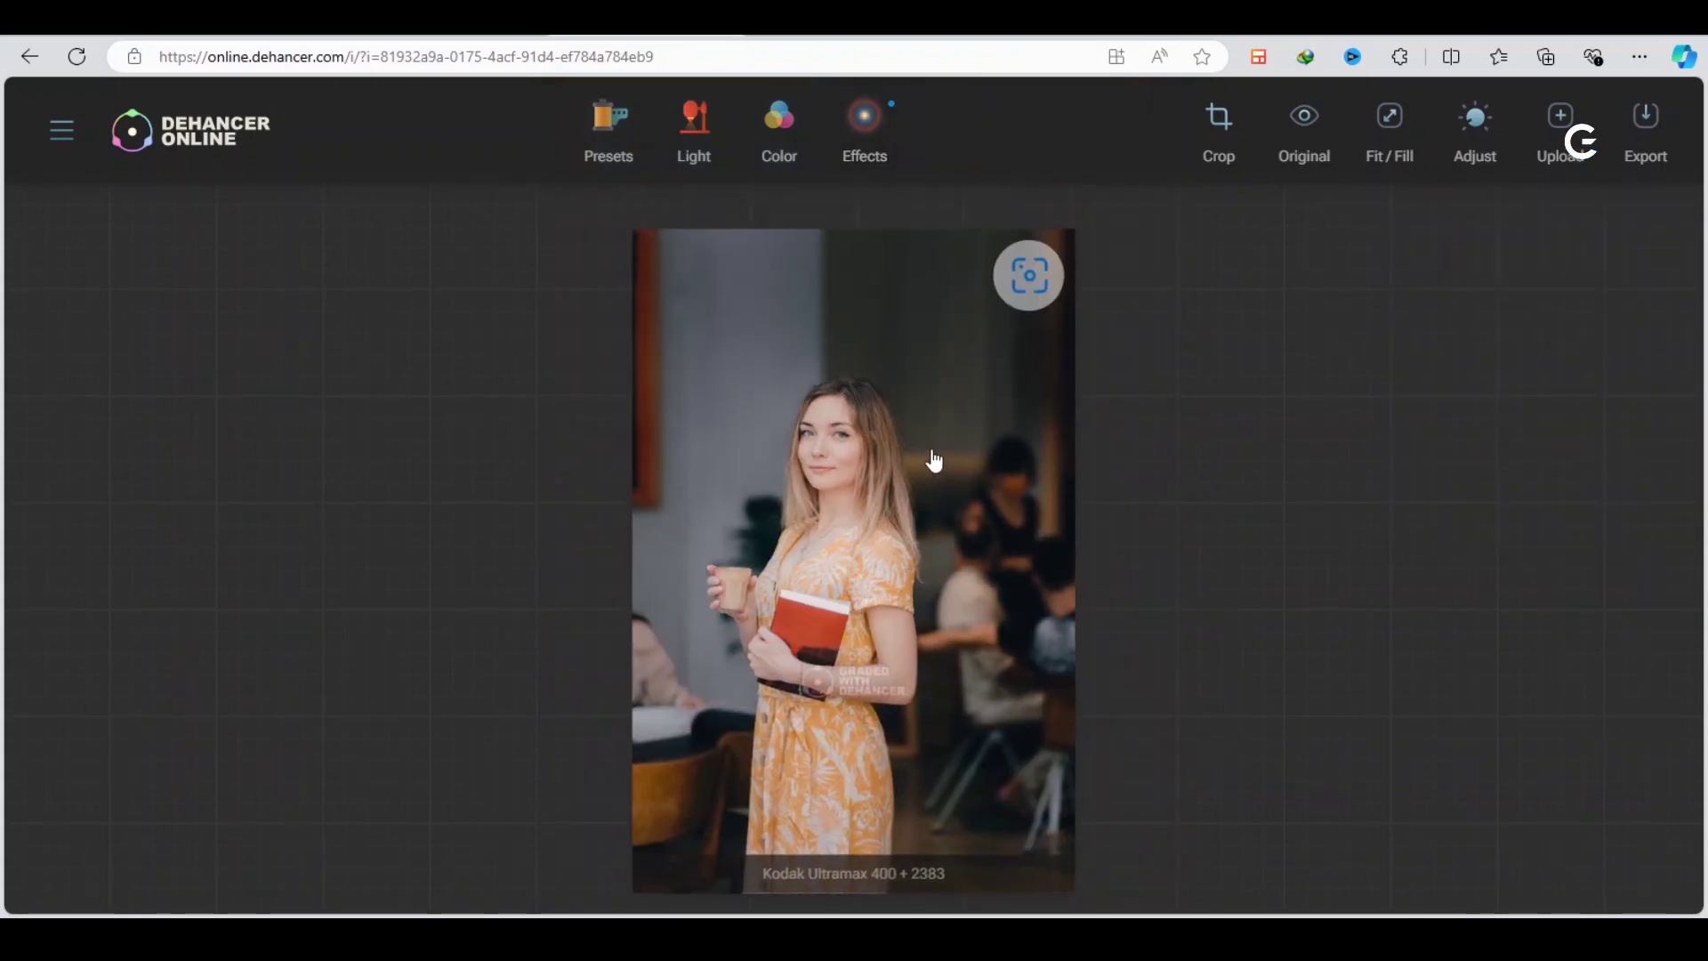
scroll(913, 445, up, 2)
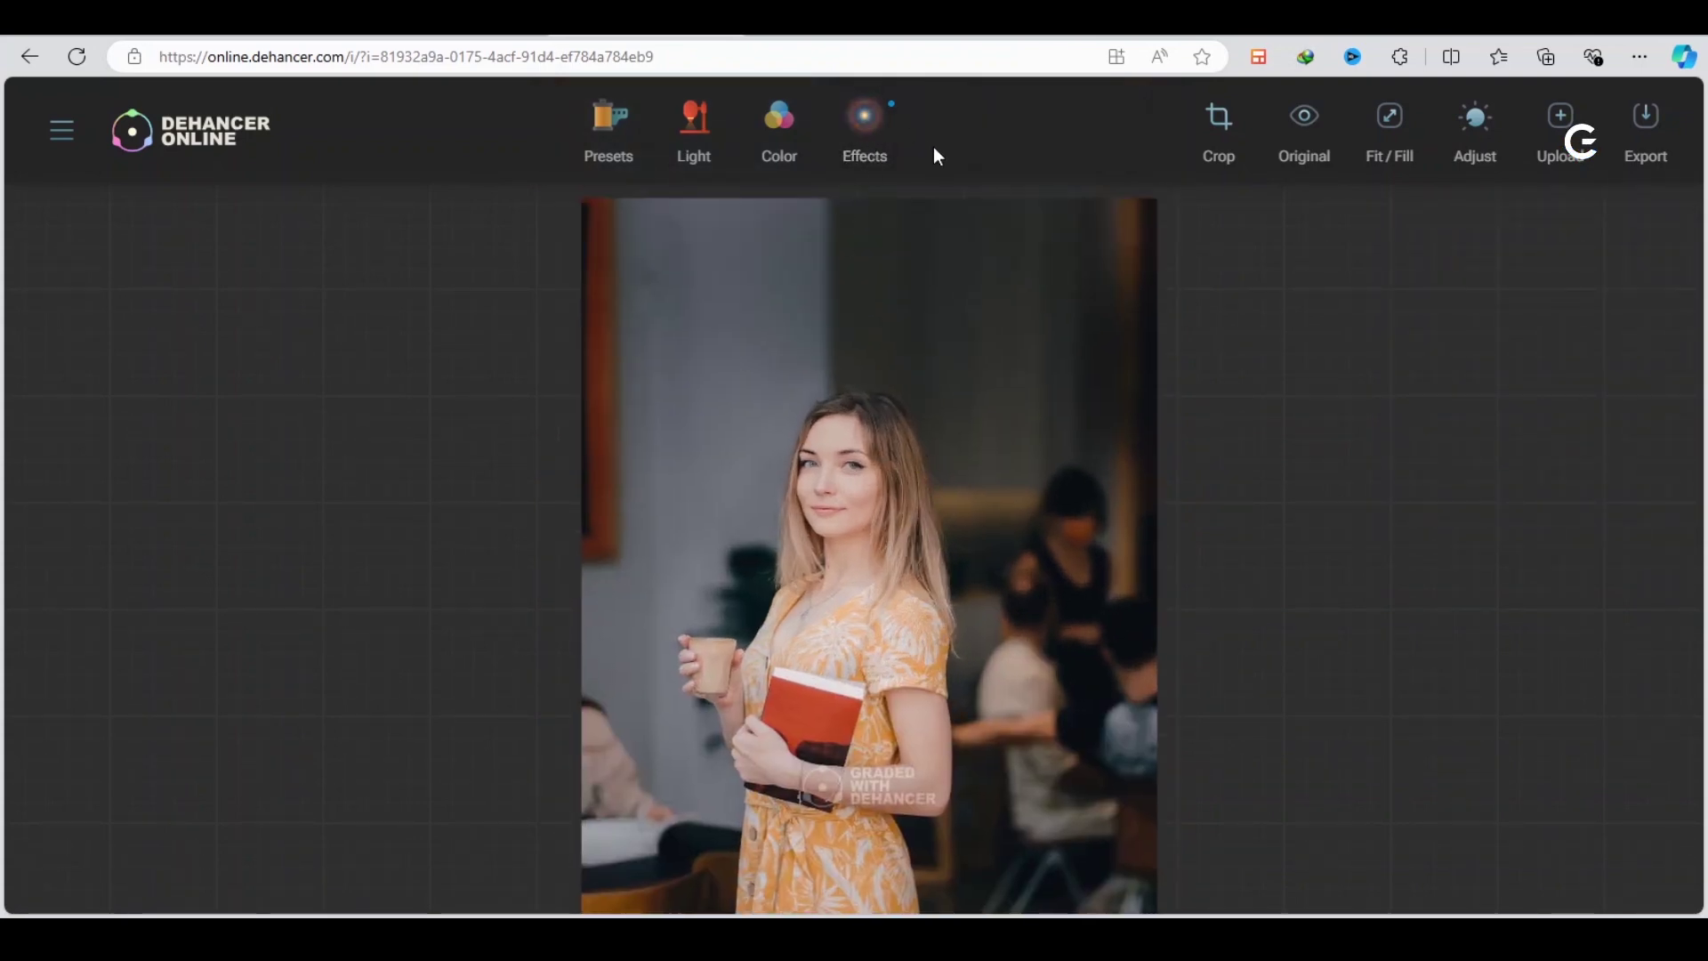
Apply a tile from the Brightness / Contrast variation grid to the portrait
click(695, 134)
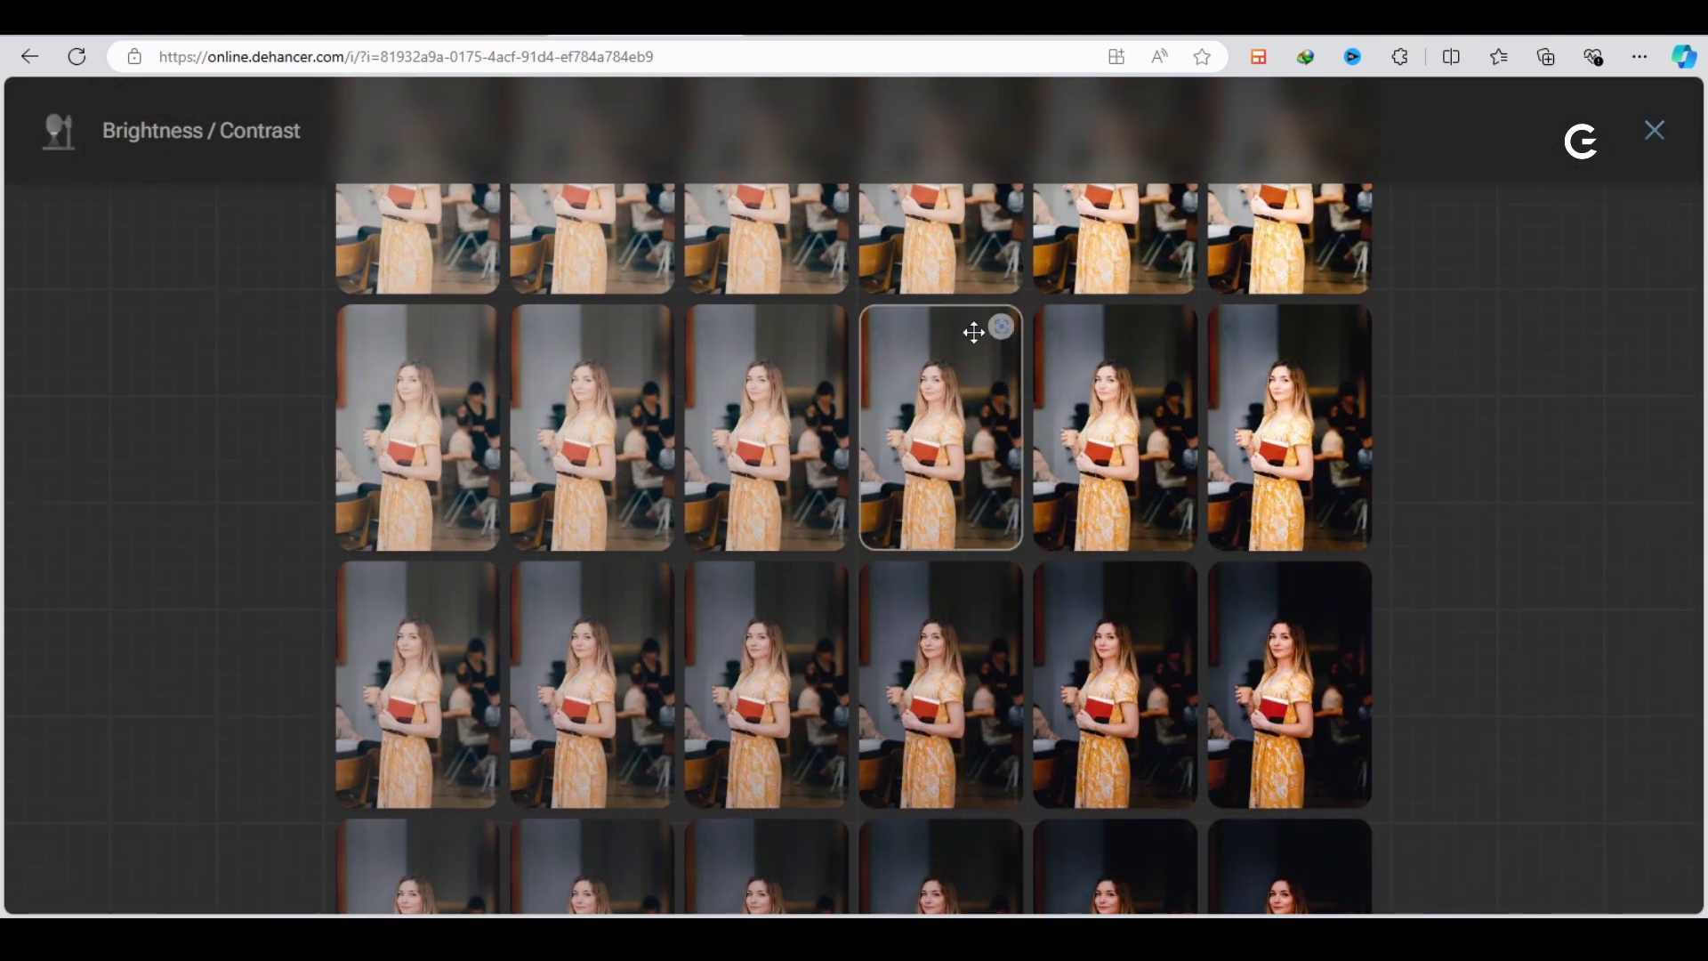
drag(973, 331, 949, 403)
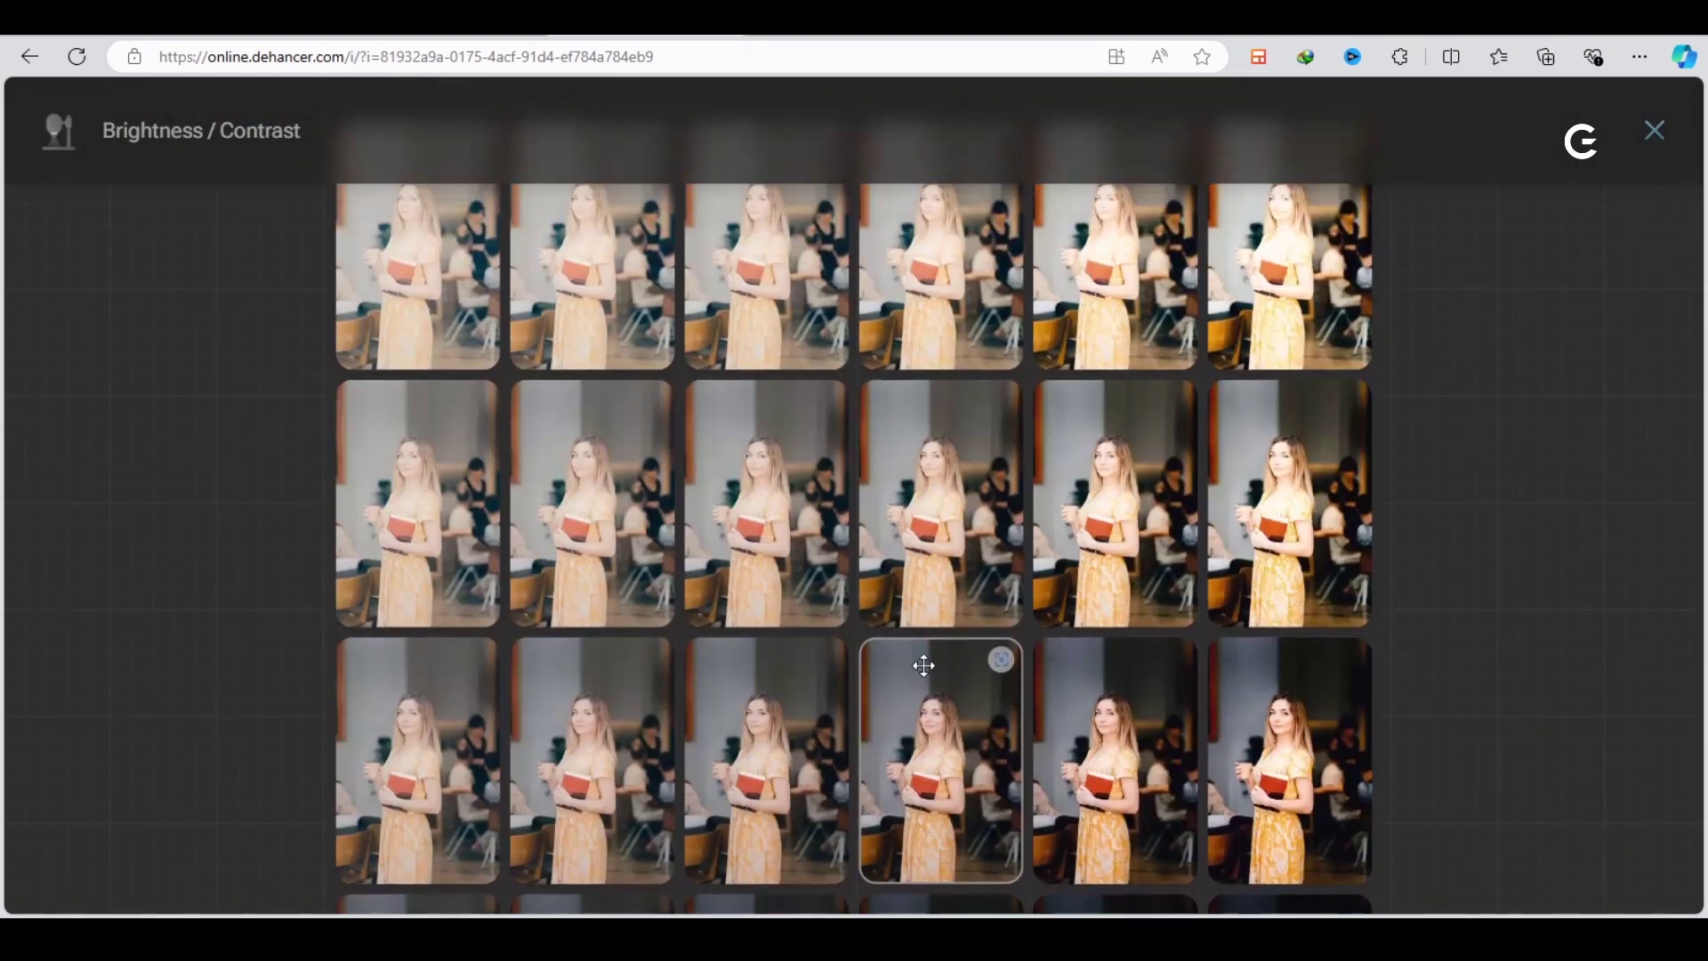
scroll(949, 404, down, 1)
scroll(921, 705, down, 1)
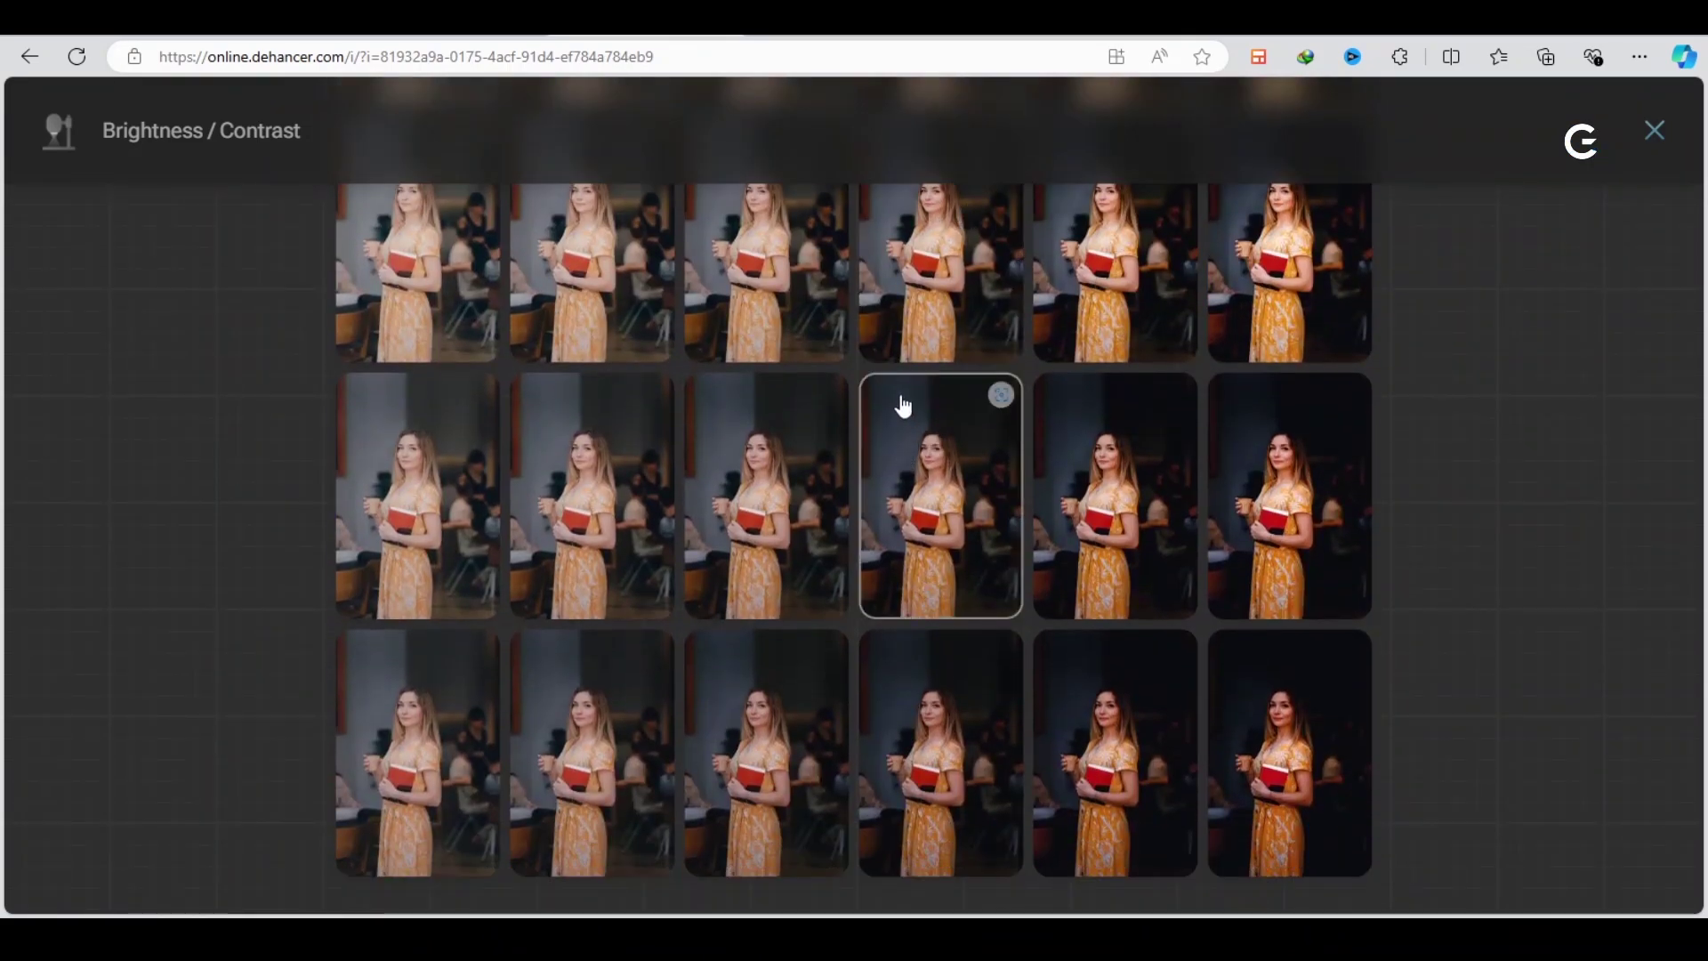
scroll(893, 382, down, 1)
scroll(802, 477, up, 1)
scroll(805, 701, down, 1)
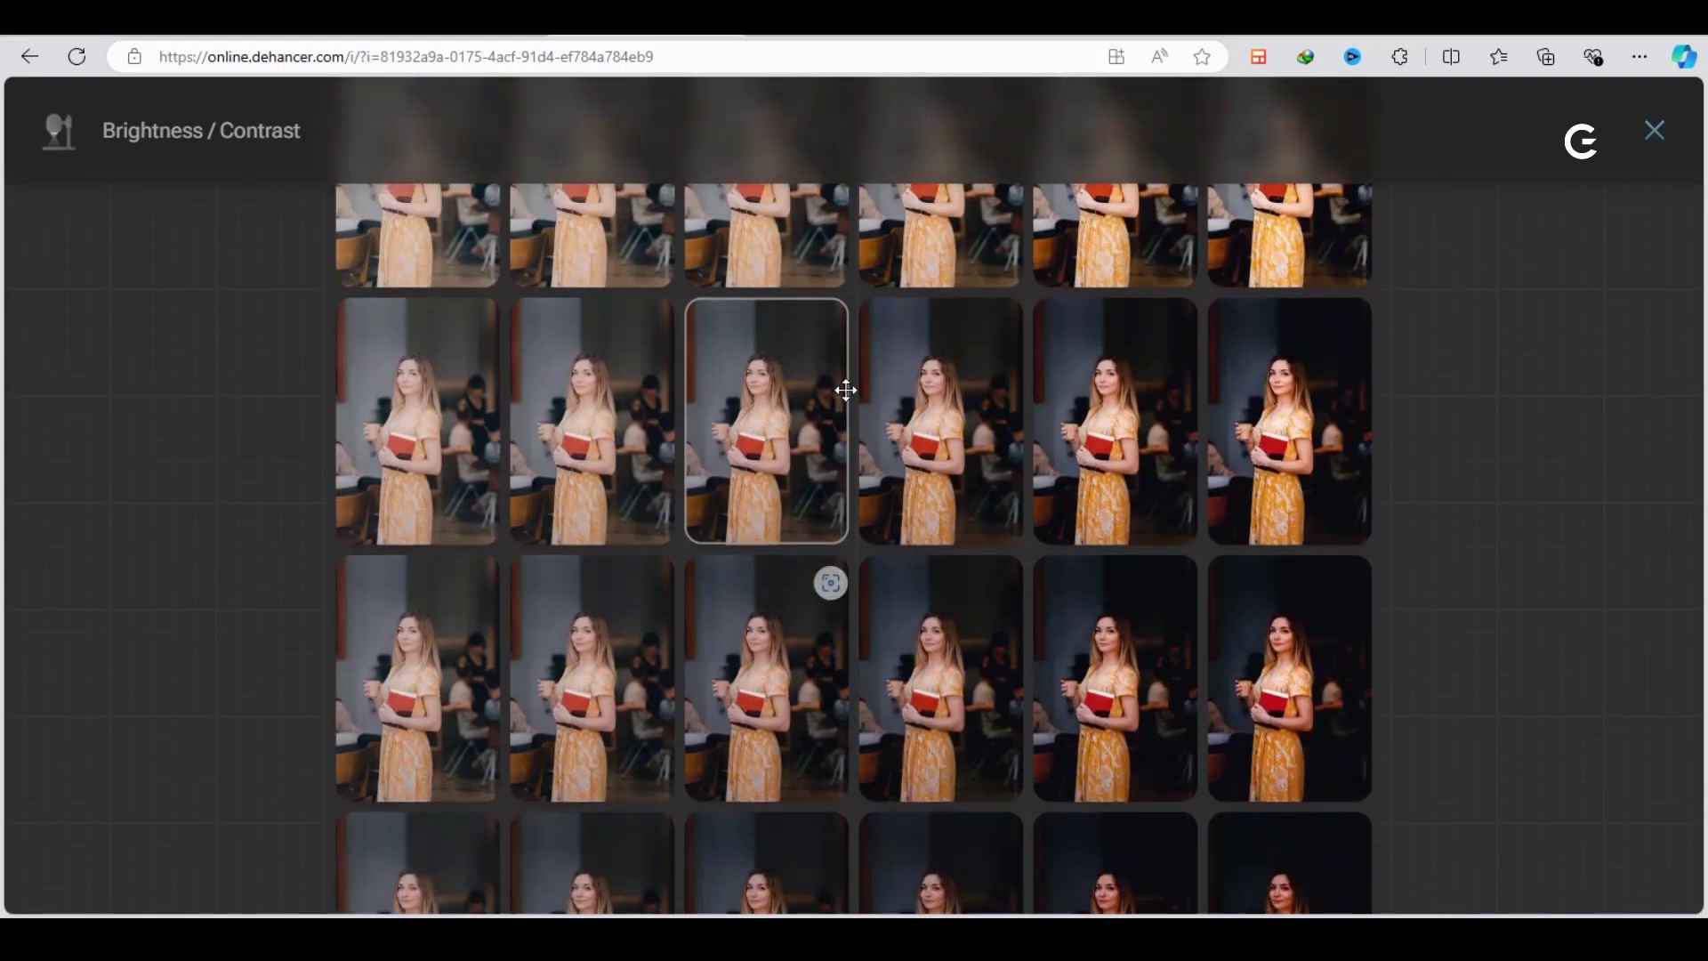
click(737, 640)
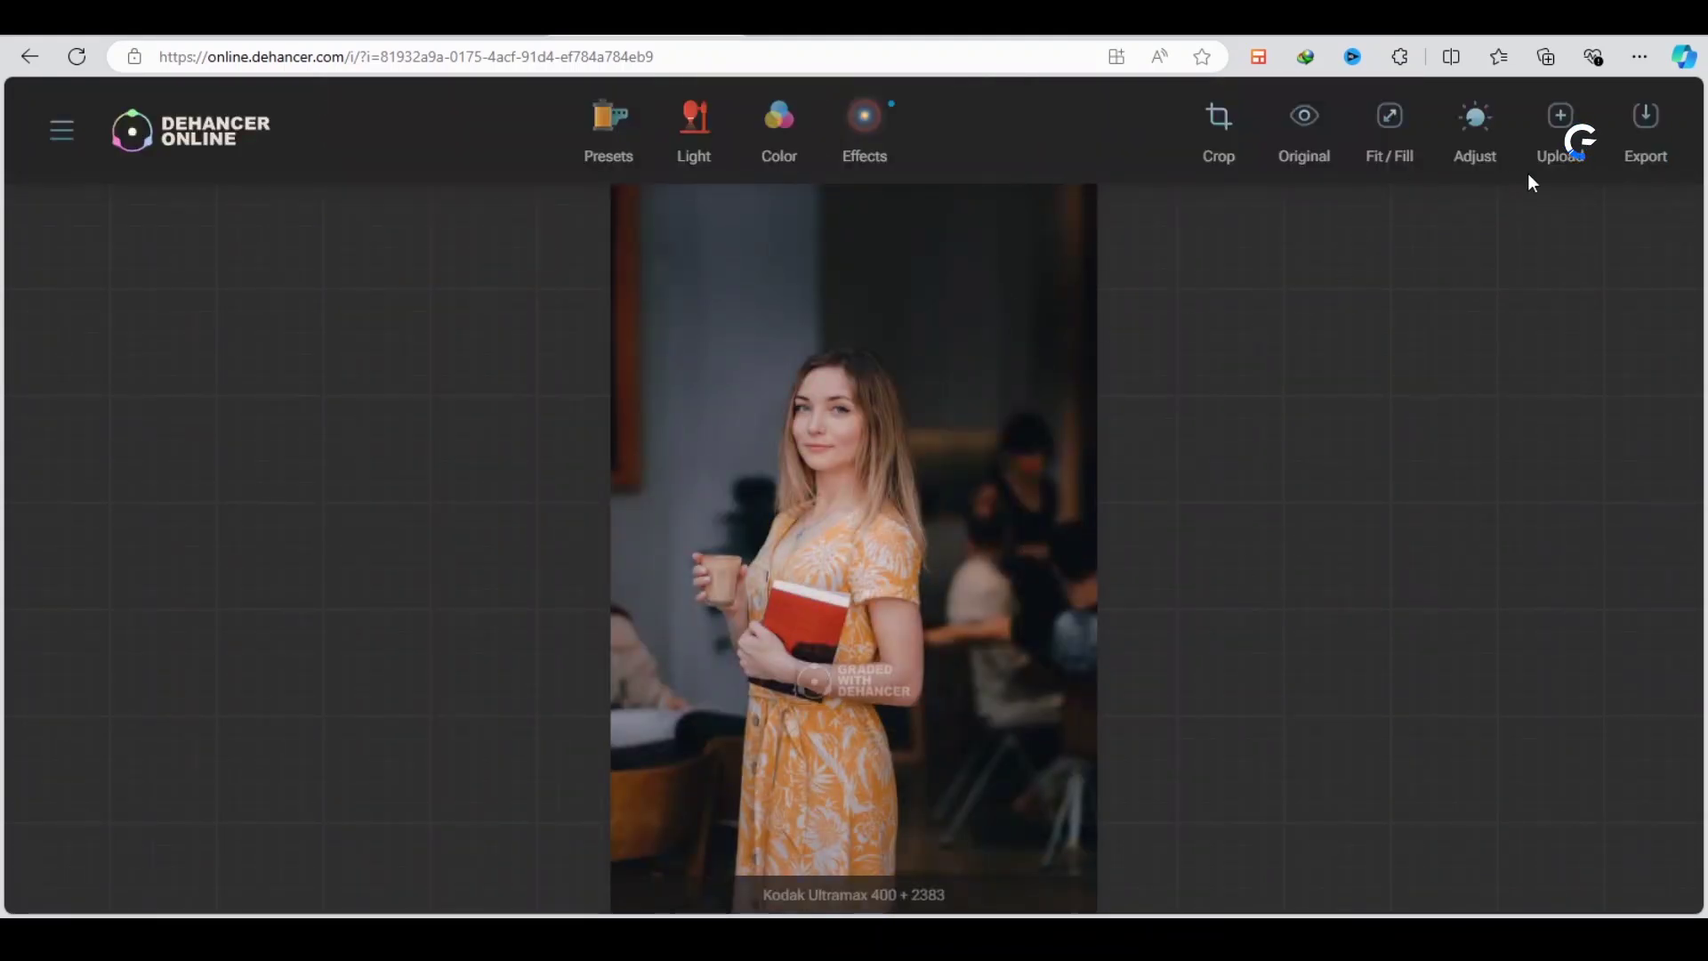
Raise the Exposure slider a little and reopen the film effects settings
click(1473, 123)
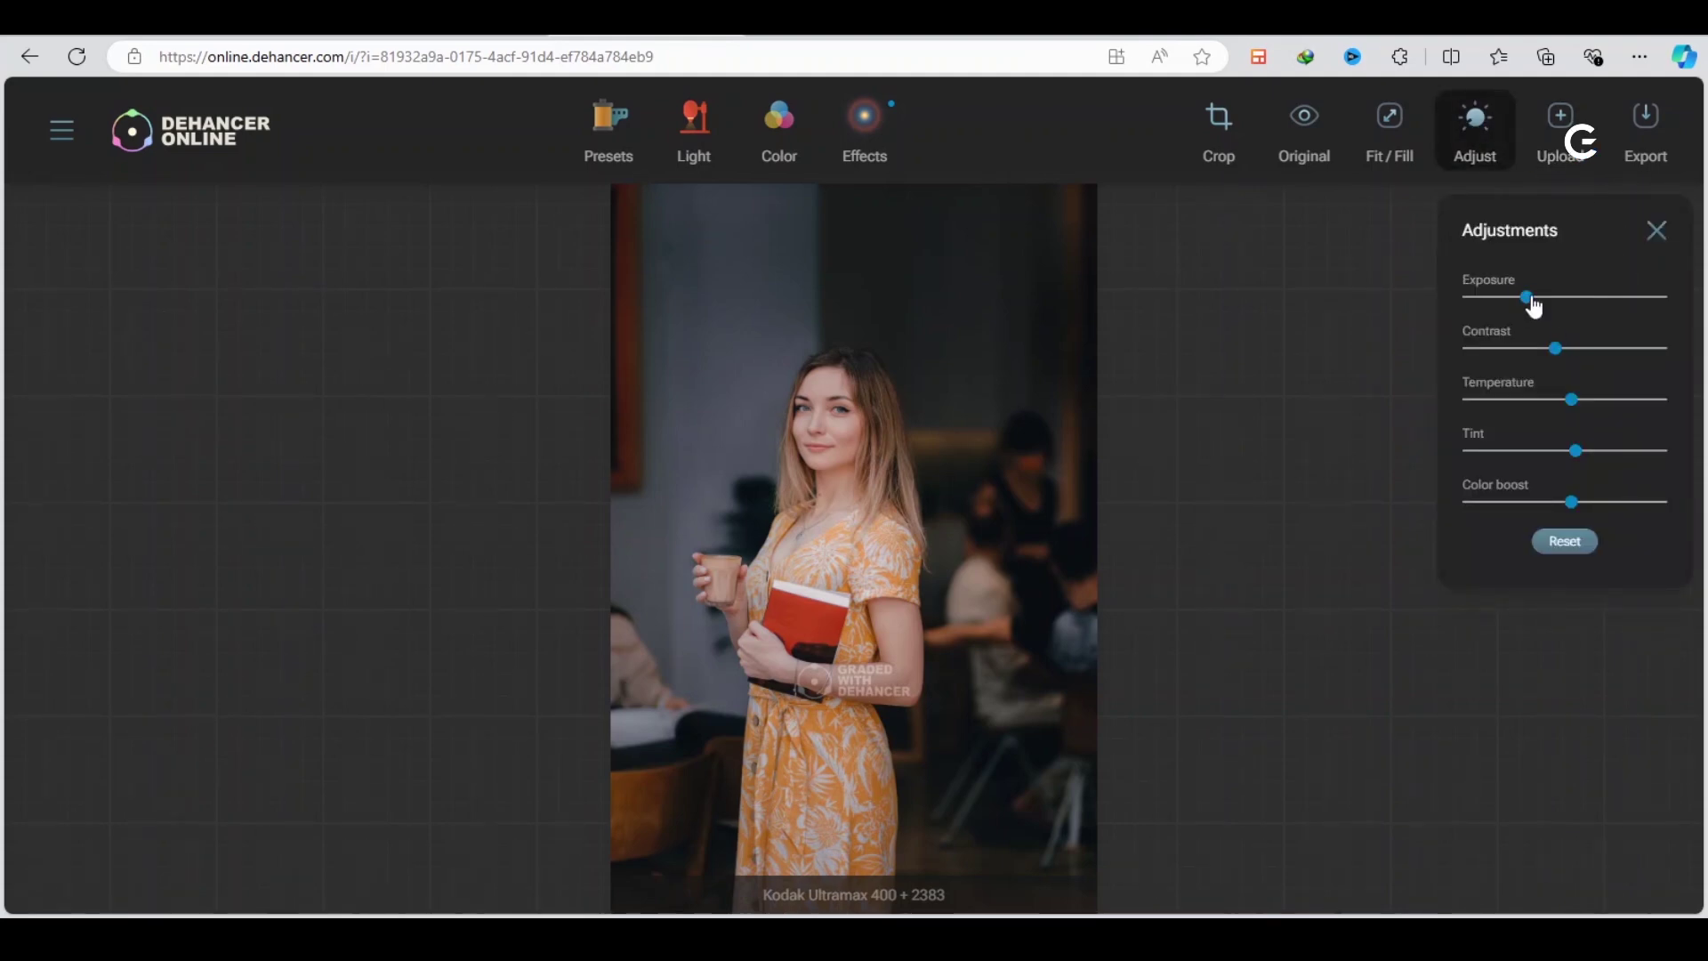
drag(1532, 308, 1544, 311)
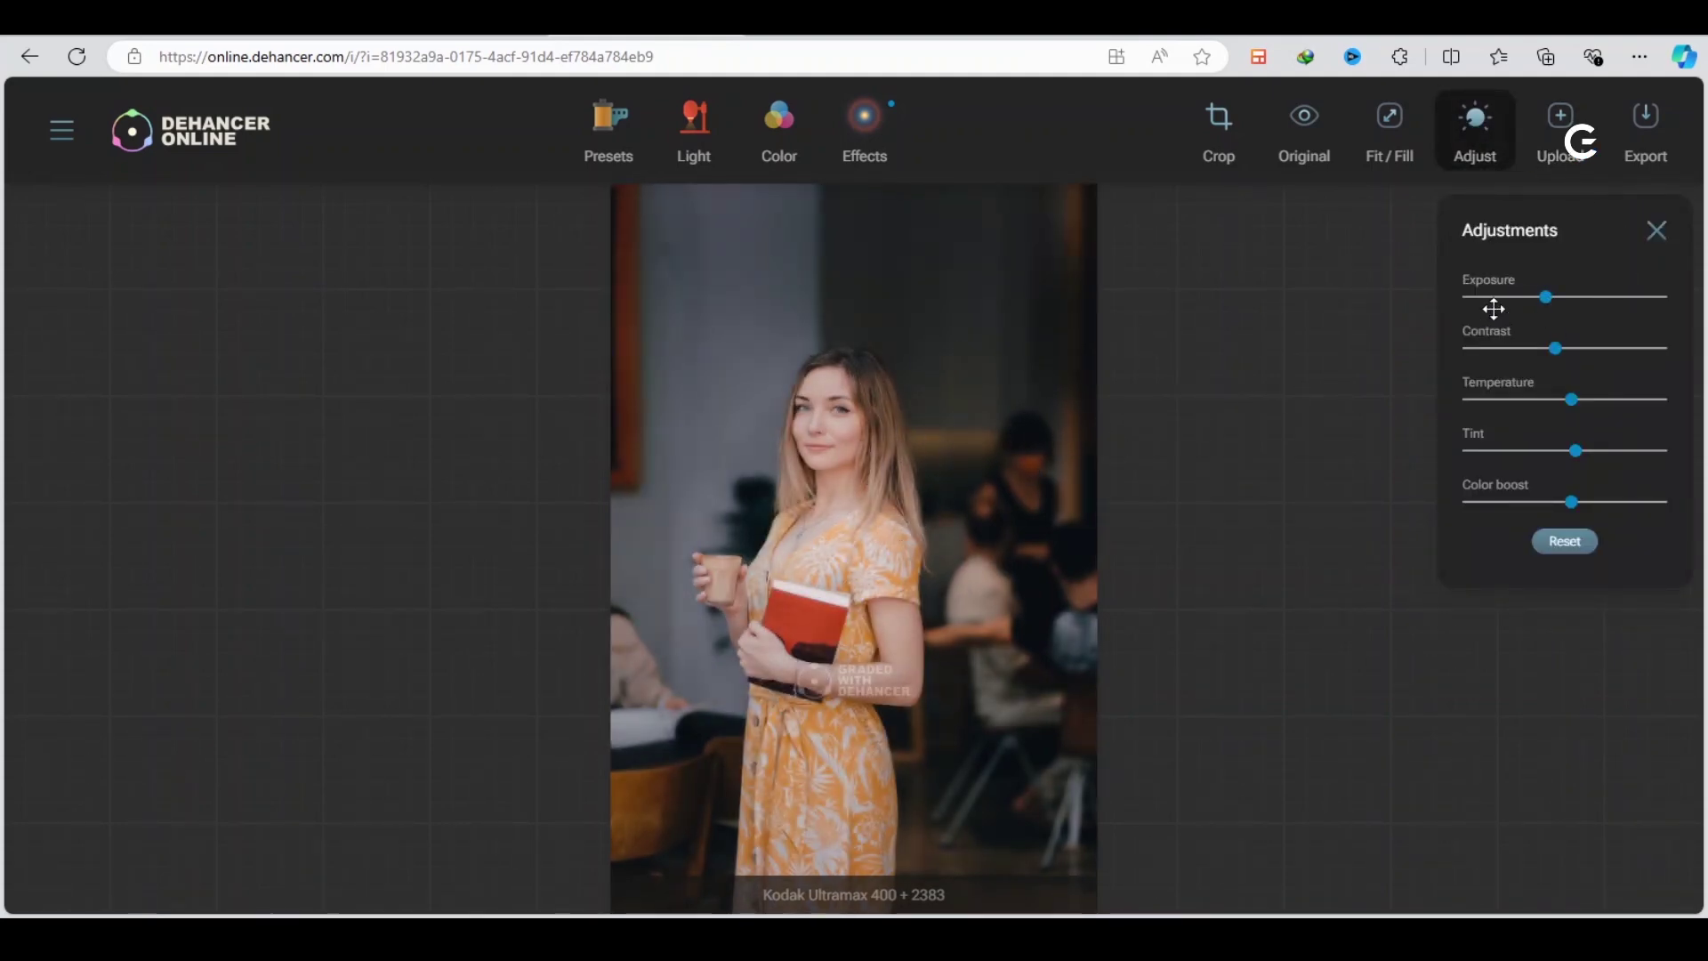
click(881, 126)
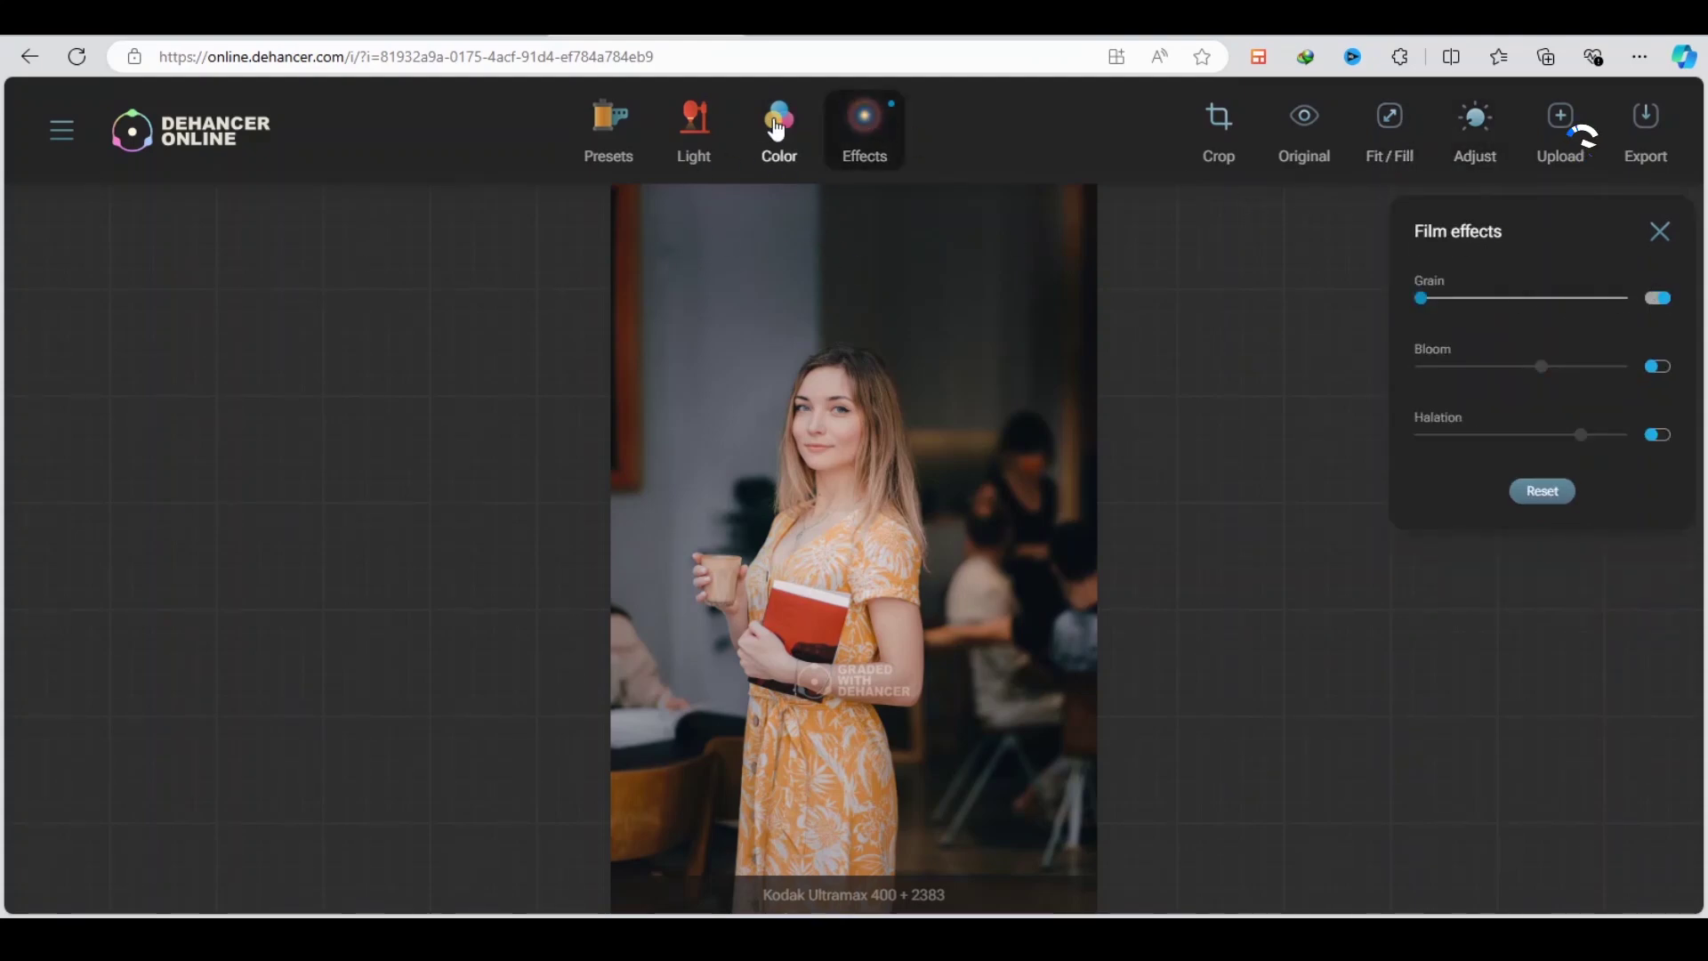
Browse the Temperature/Tint variation grid, then close it without applying one
click(774, 130)
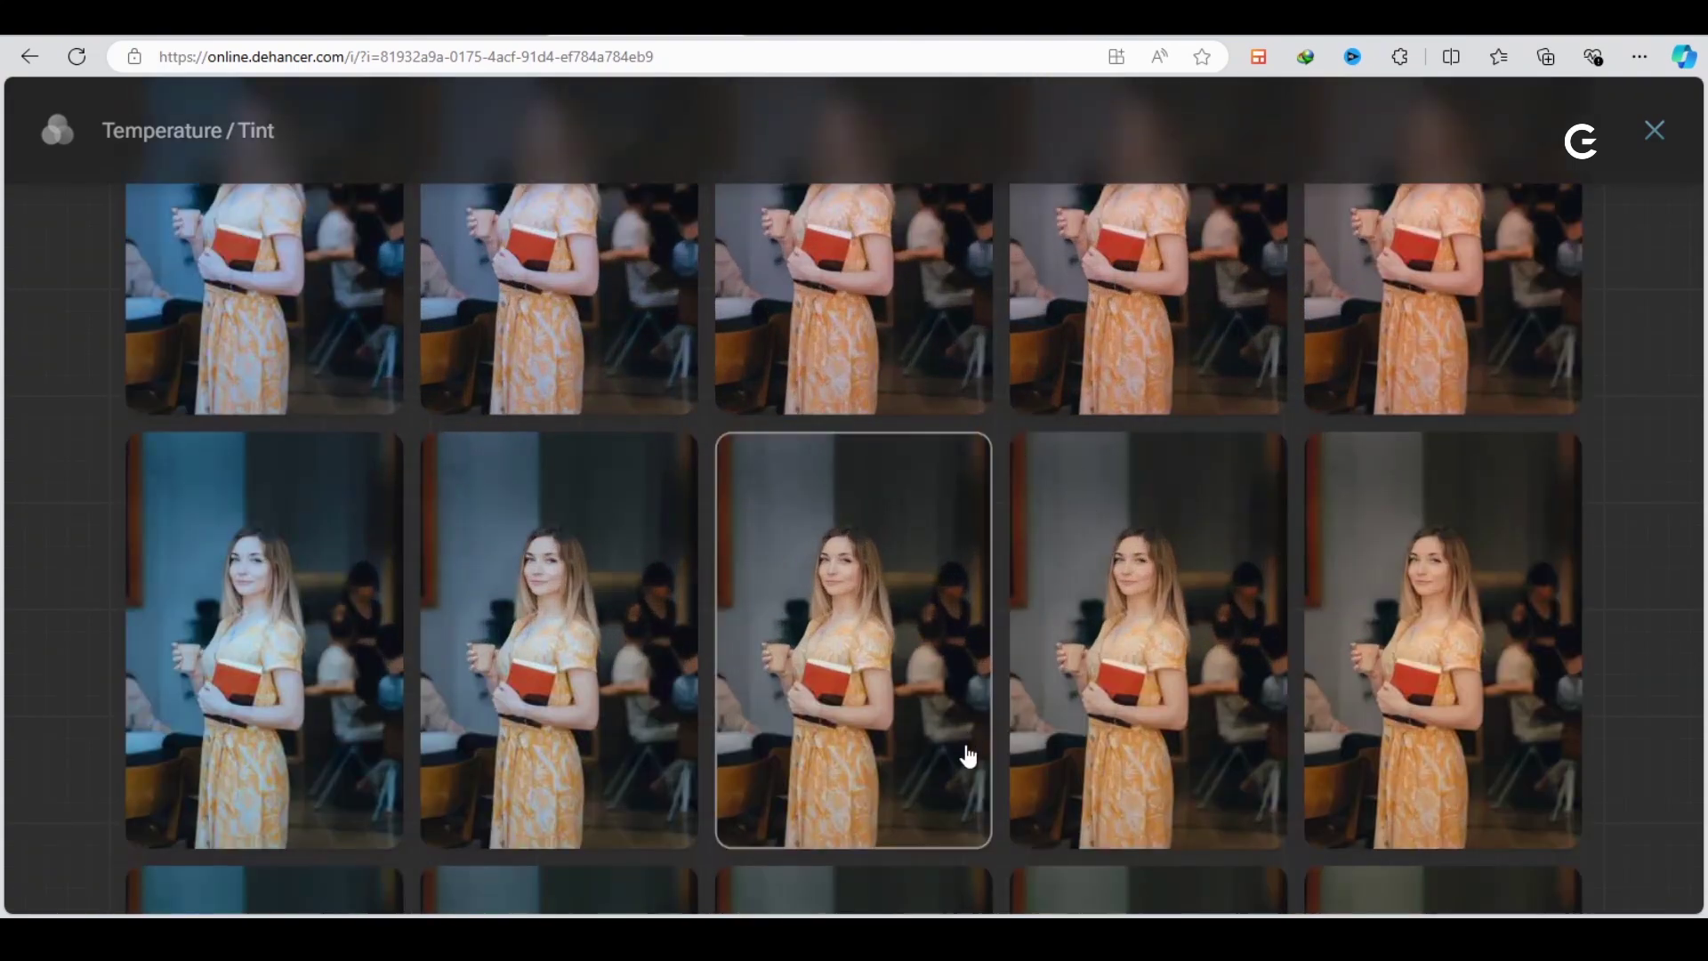
scroll(1029, 762, down, 3)
scroll(1092, 201, down, 2)
scroll(1086, 385, down, 2)
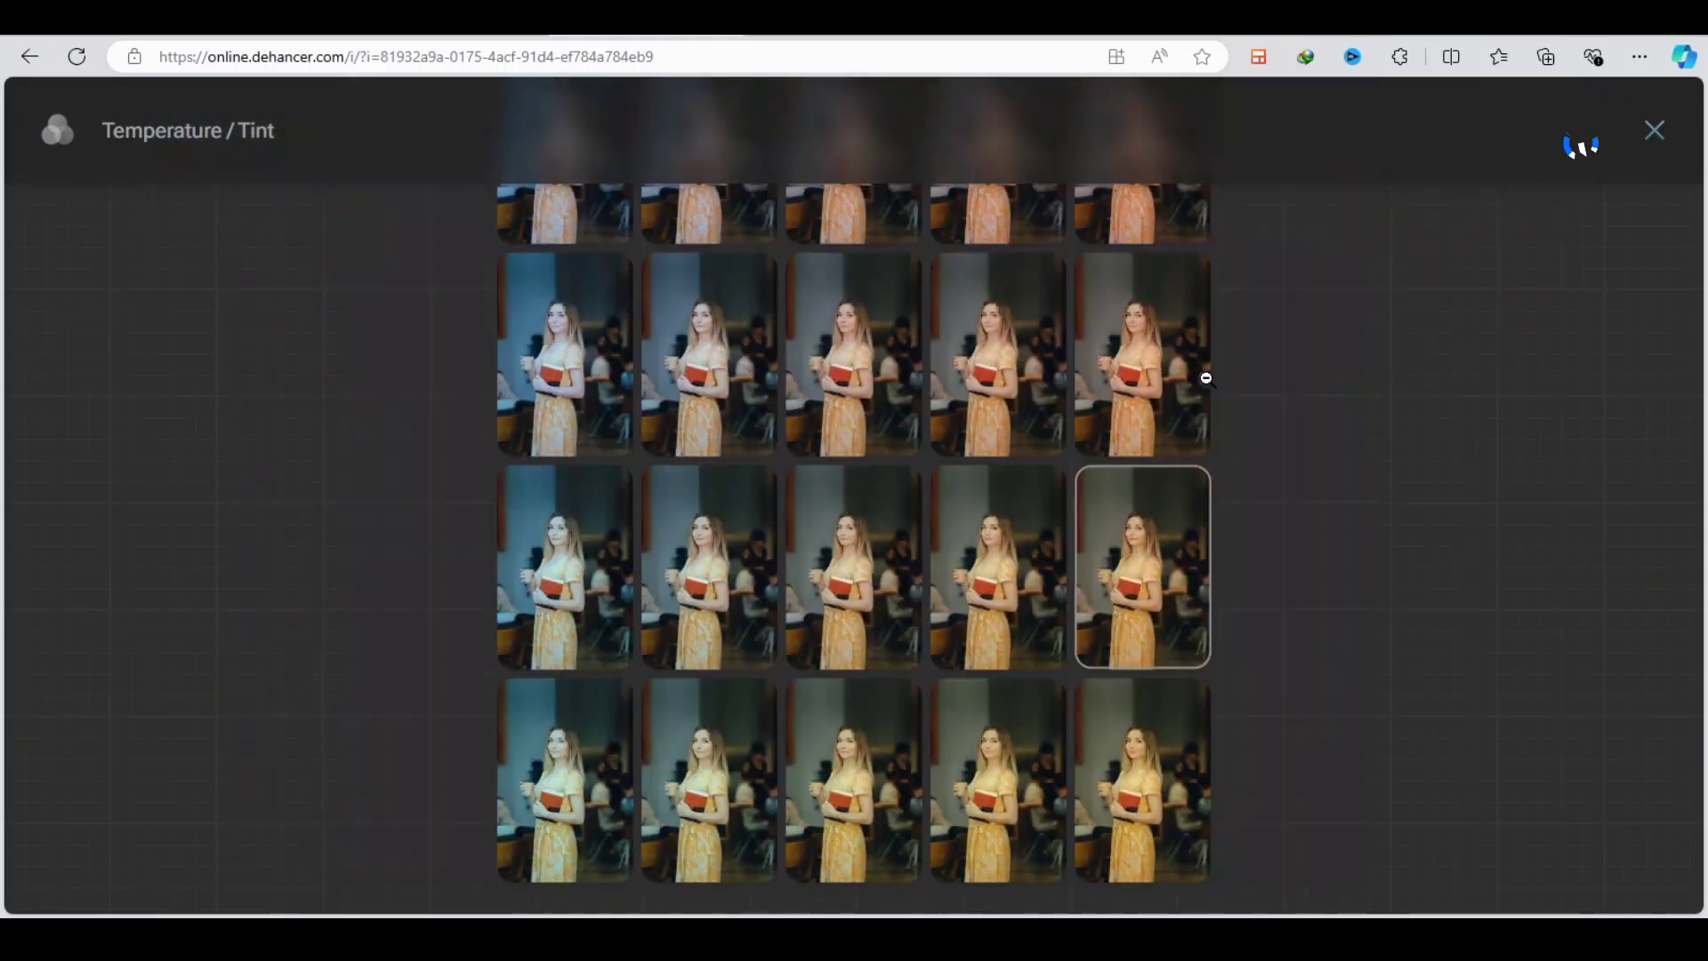
scroll(1087, 386, down, 2)
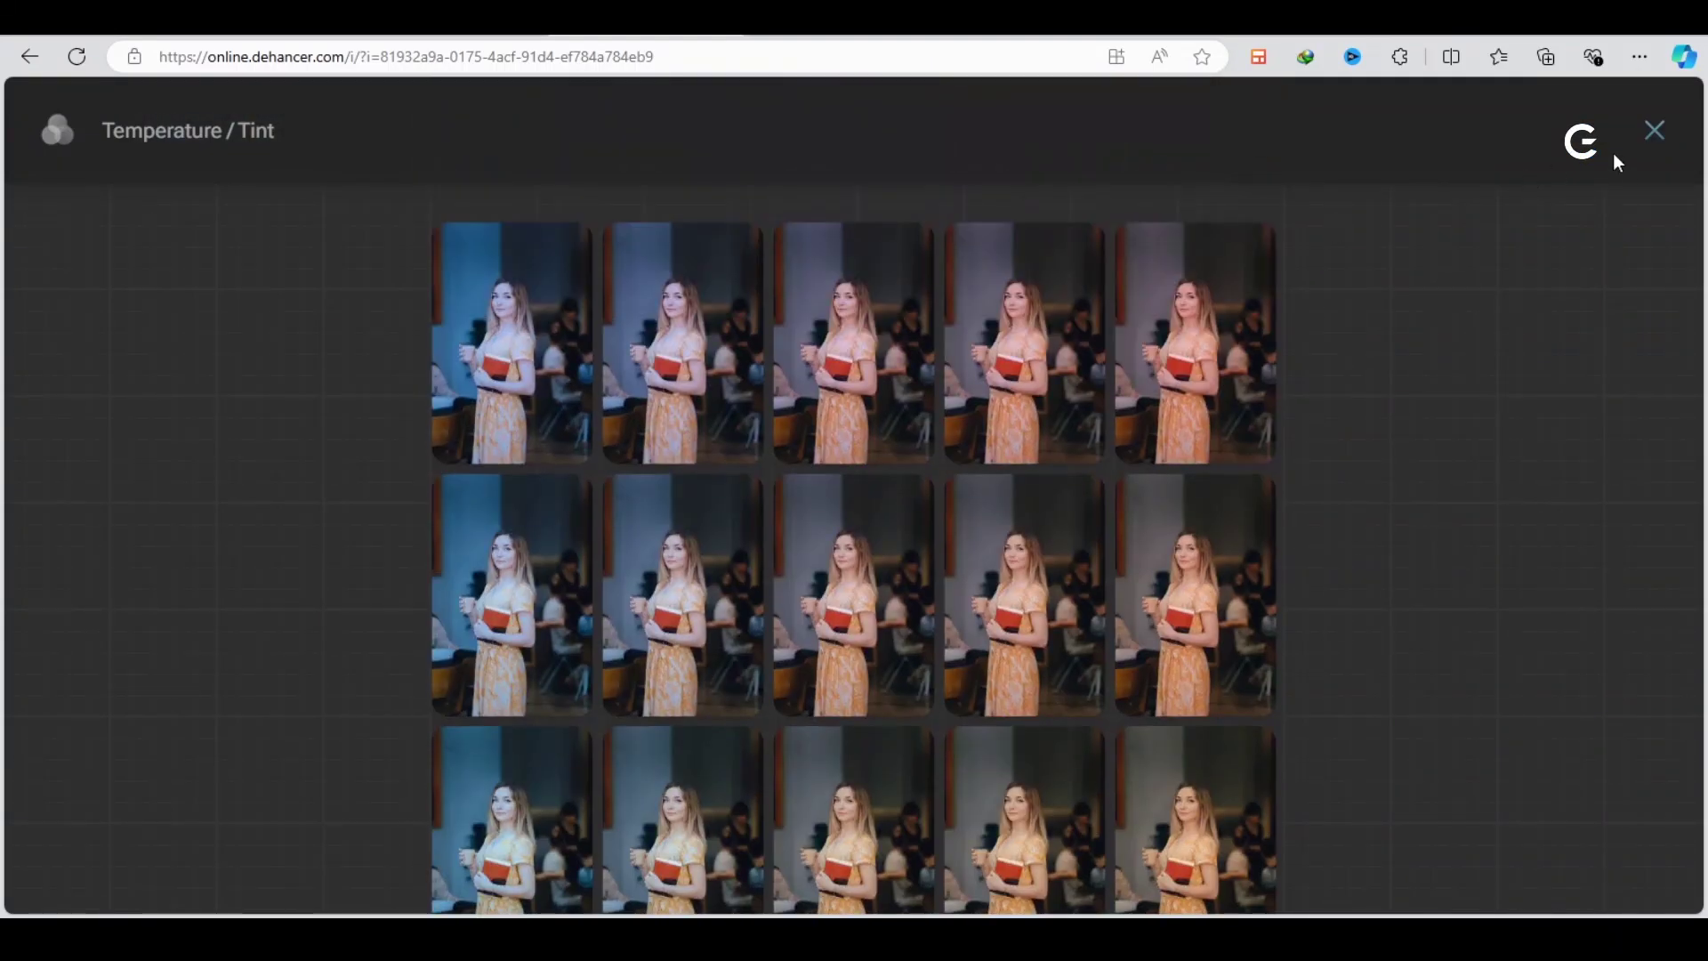
click(1654, 131)
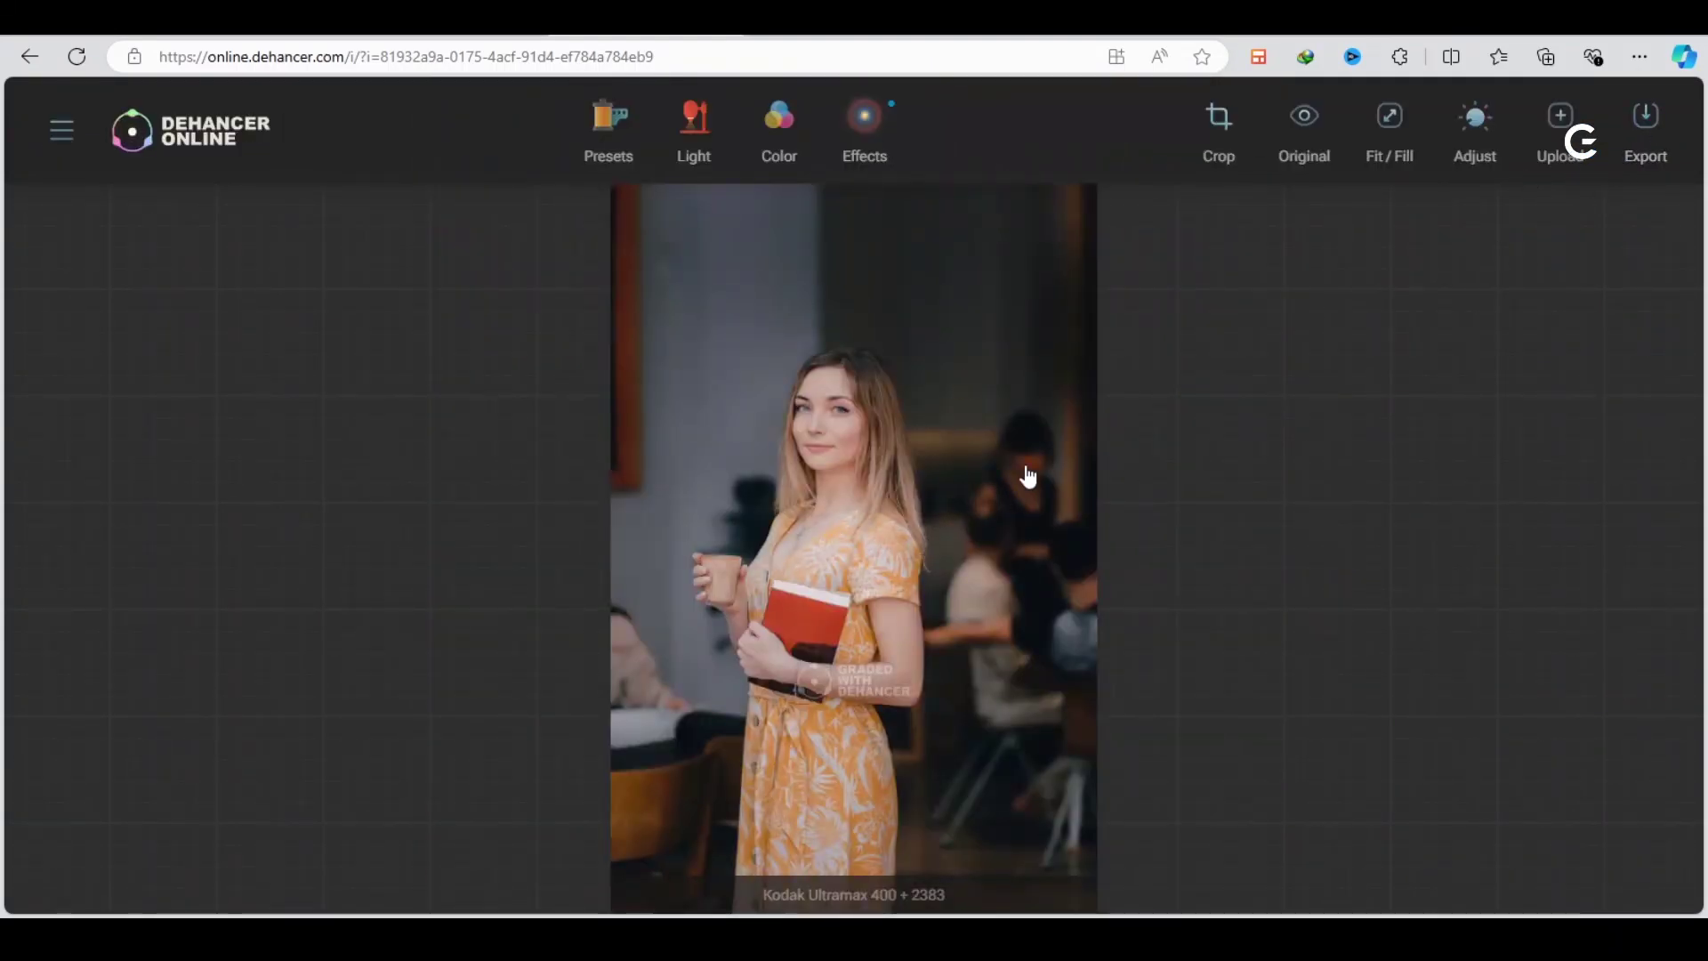
click(1303, 123)
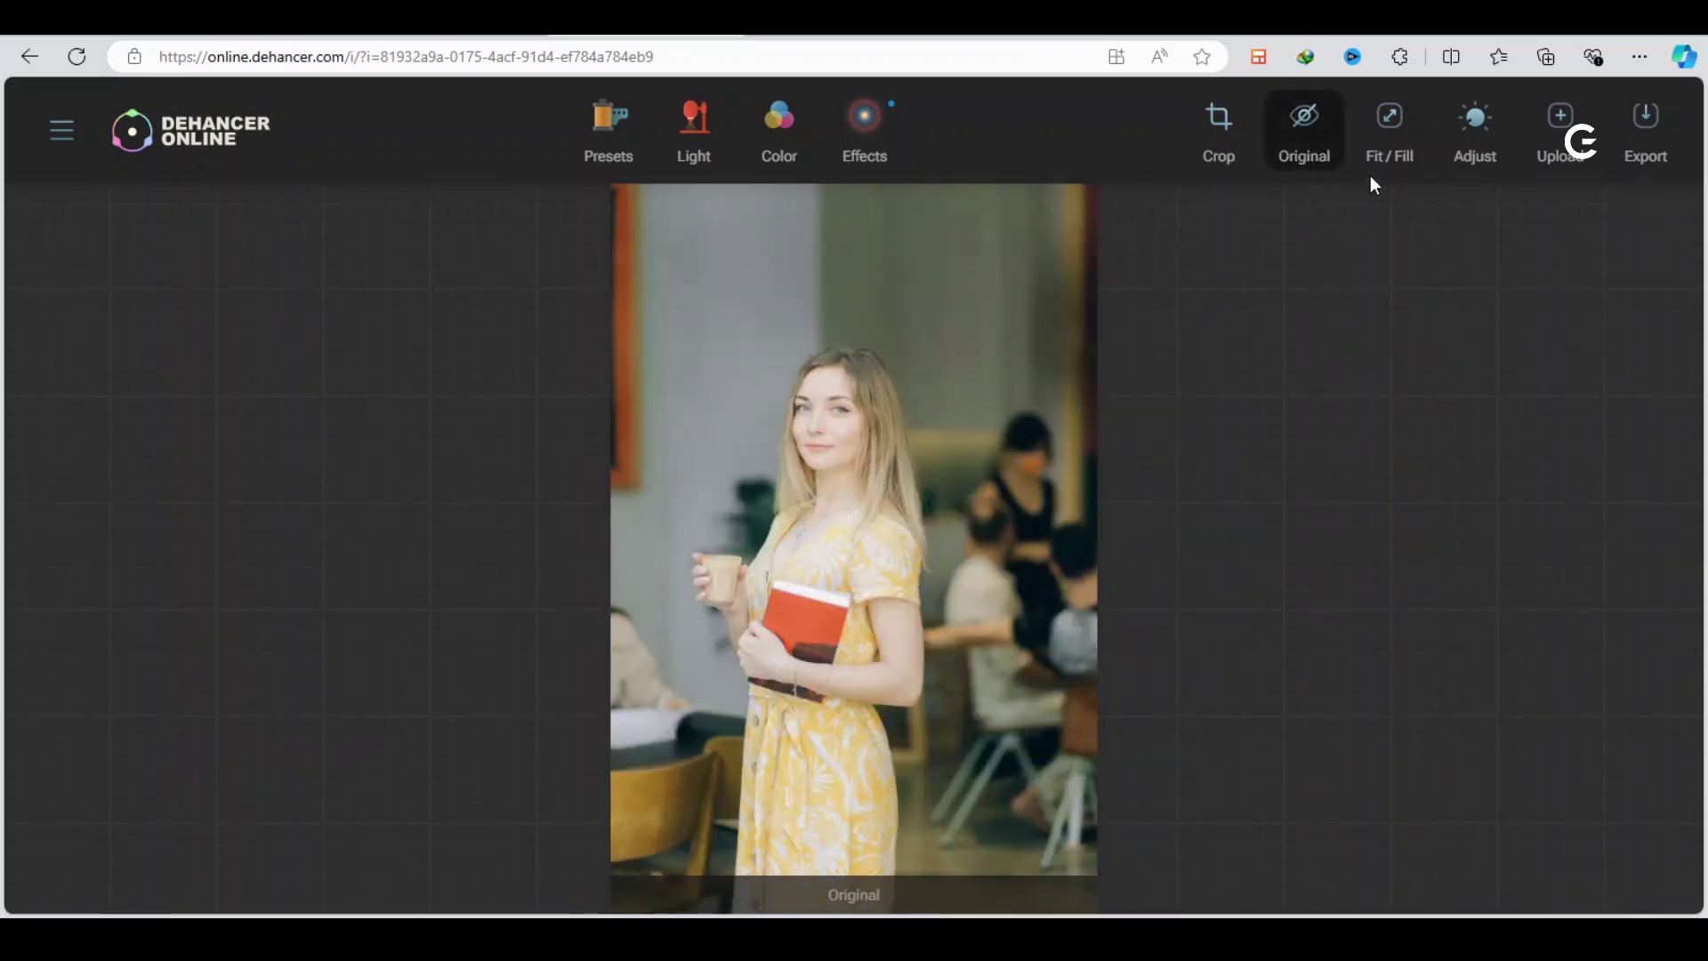
click(1298, 123)
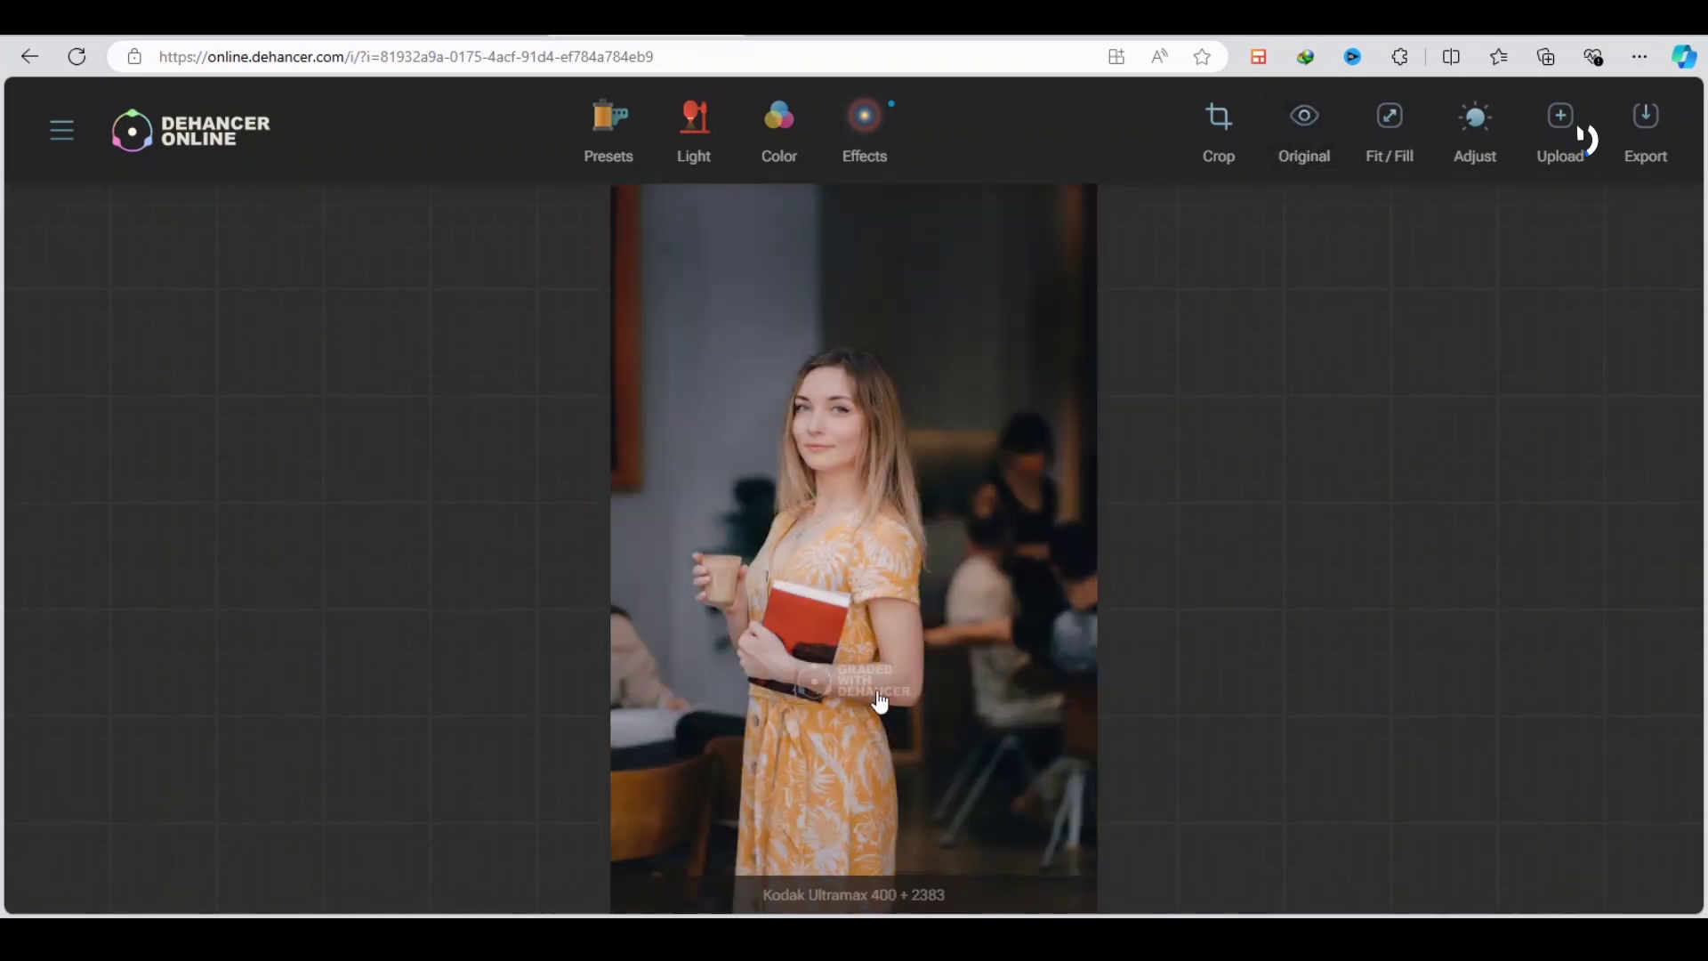
click(1301, 127)
Log in through the Login / Sign Up panel, confirm the subscription, and show export options
click(1647, 123)
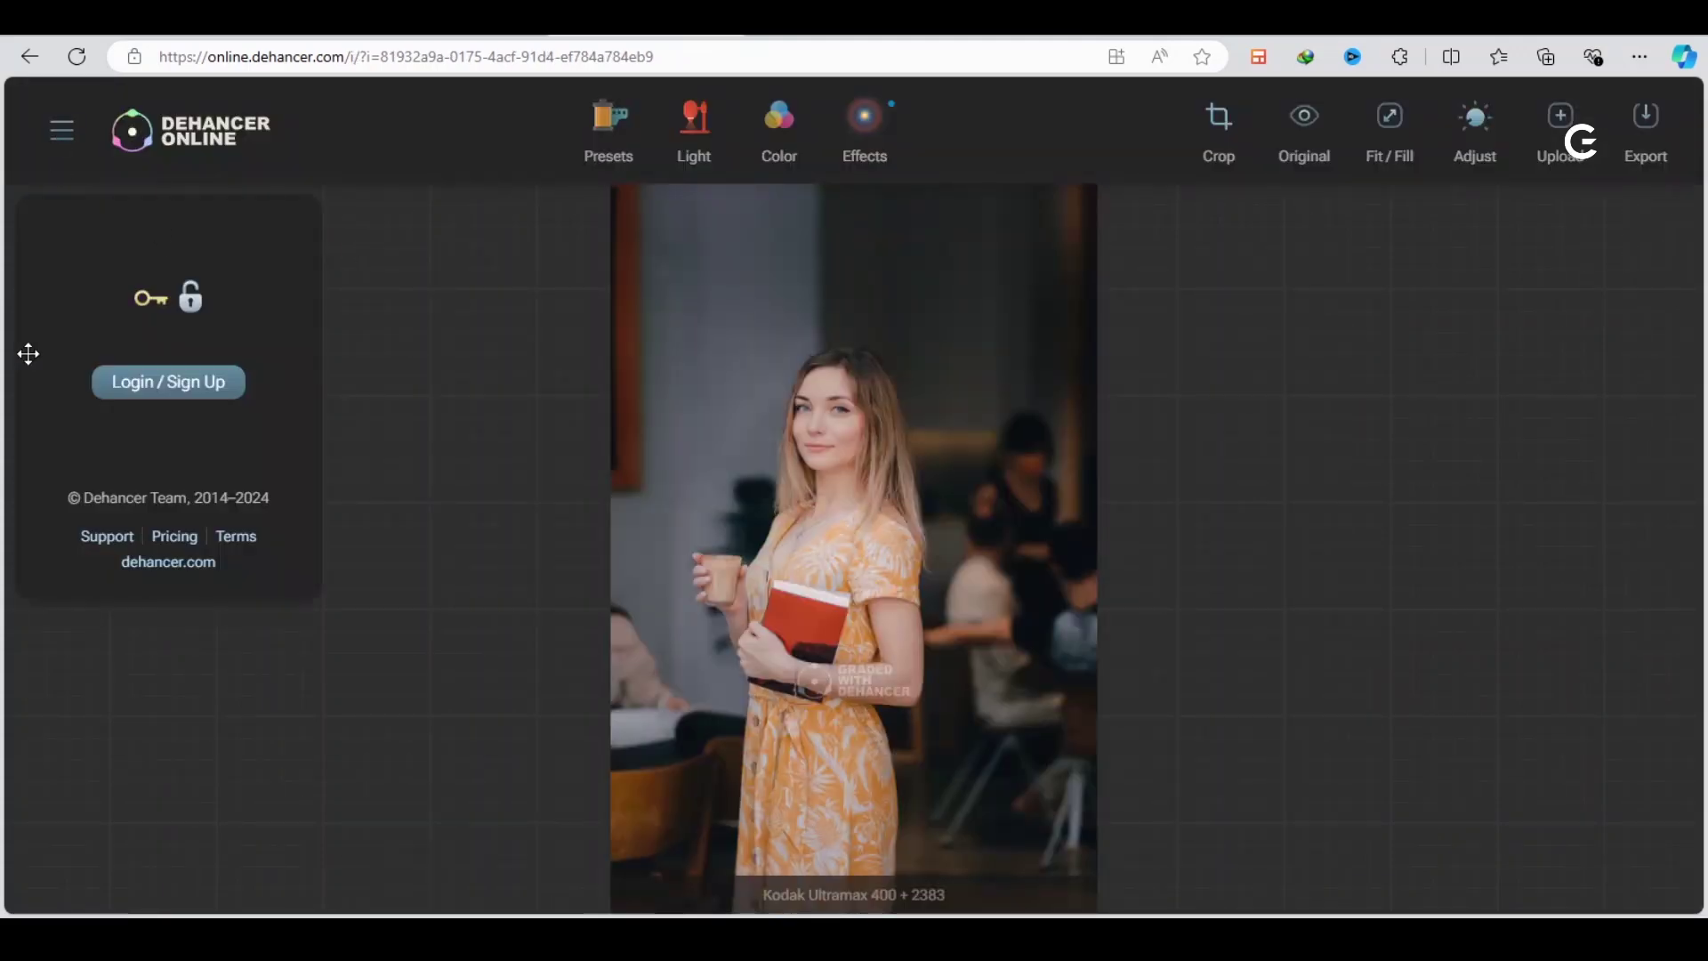
click(1084, 588)
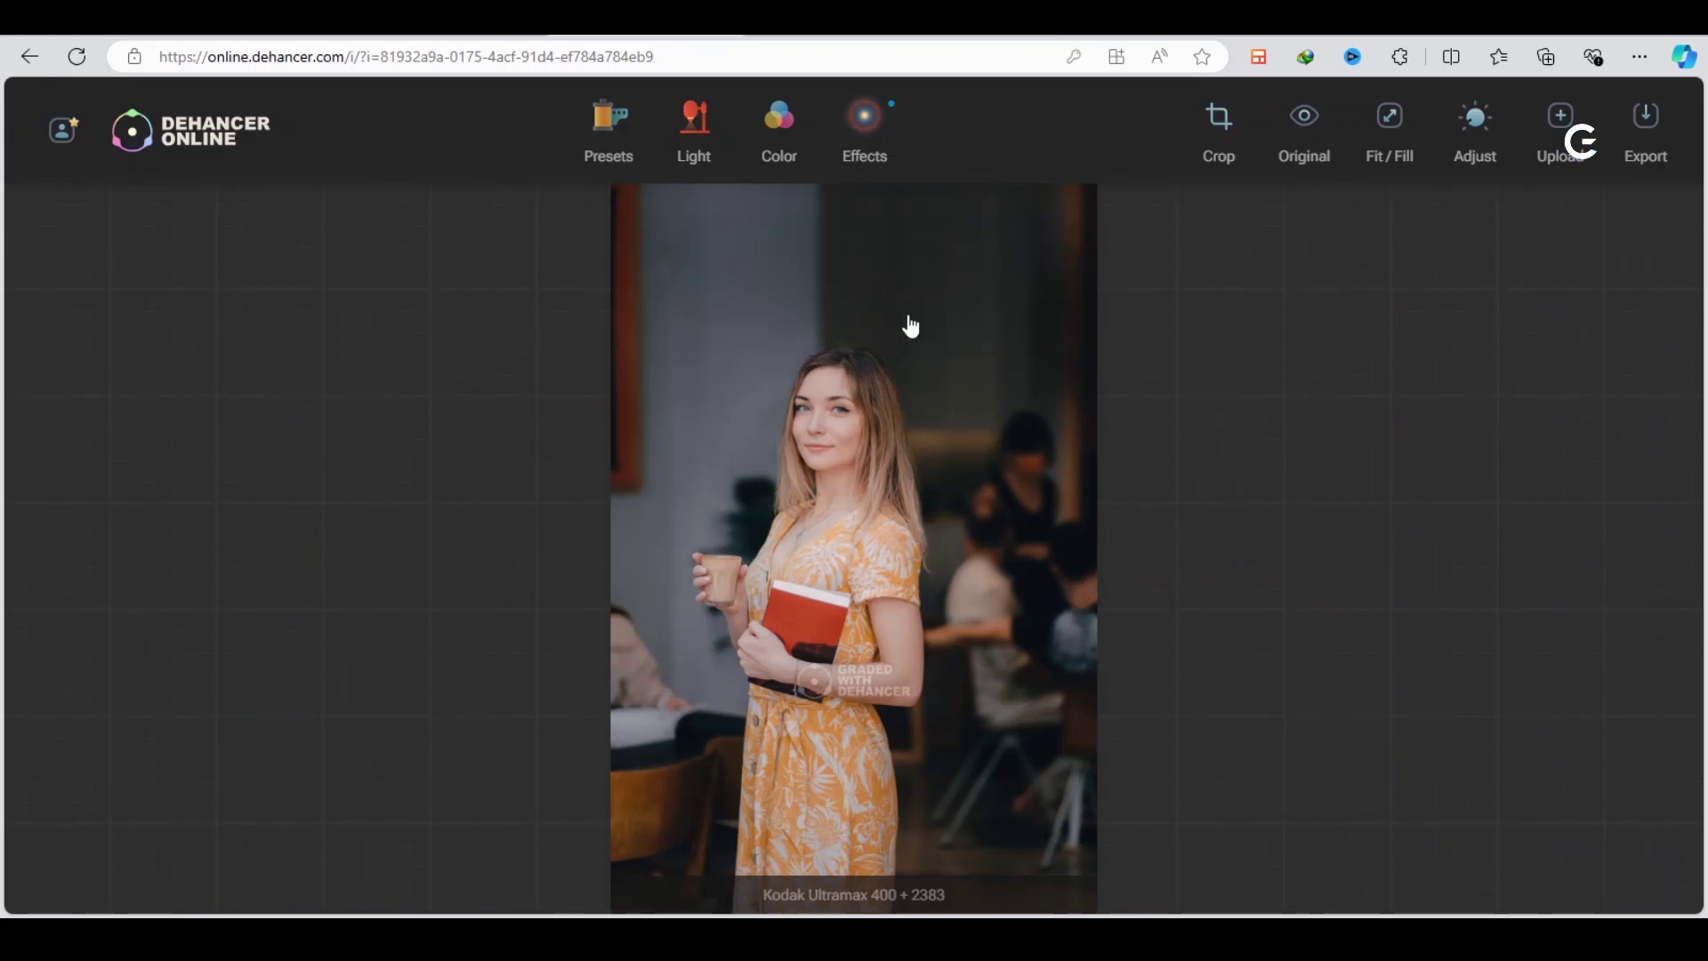
click(64, 141)
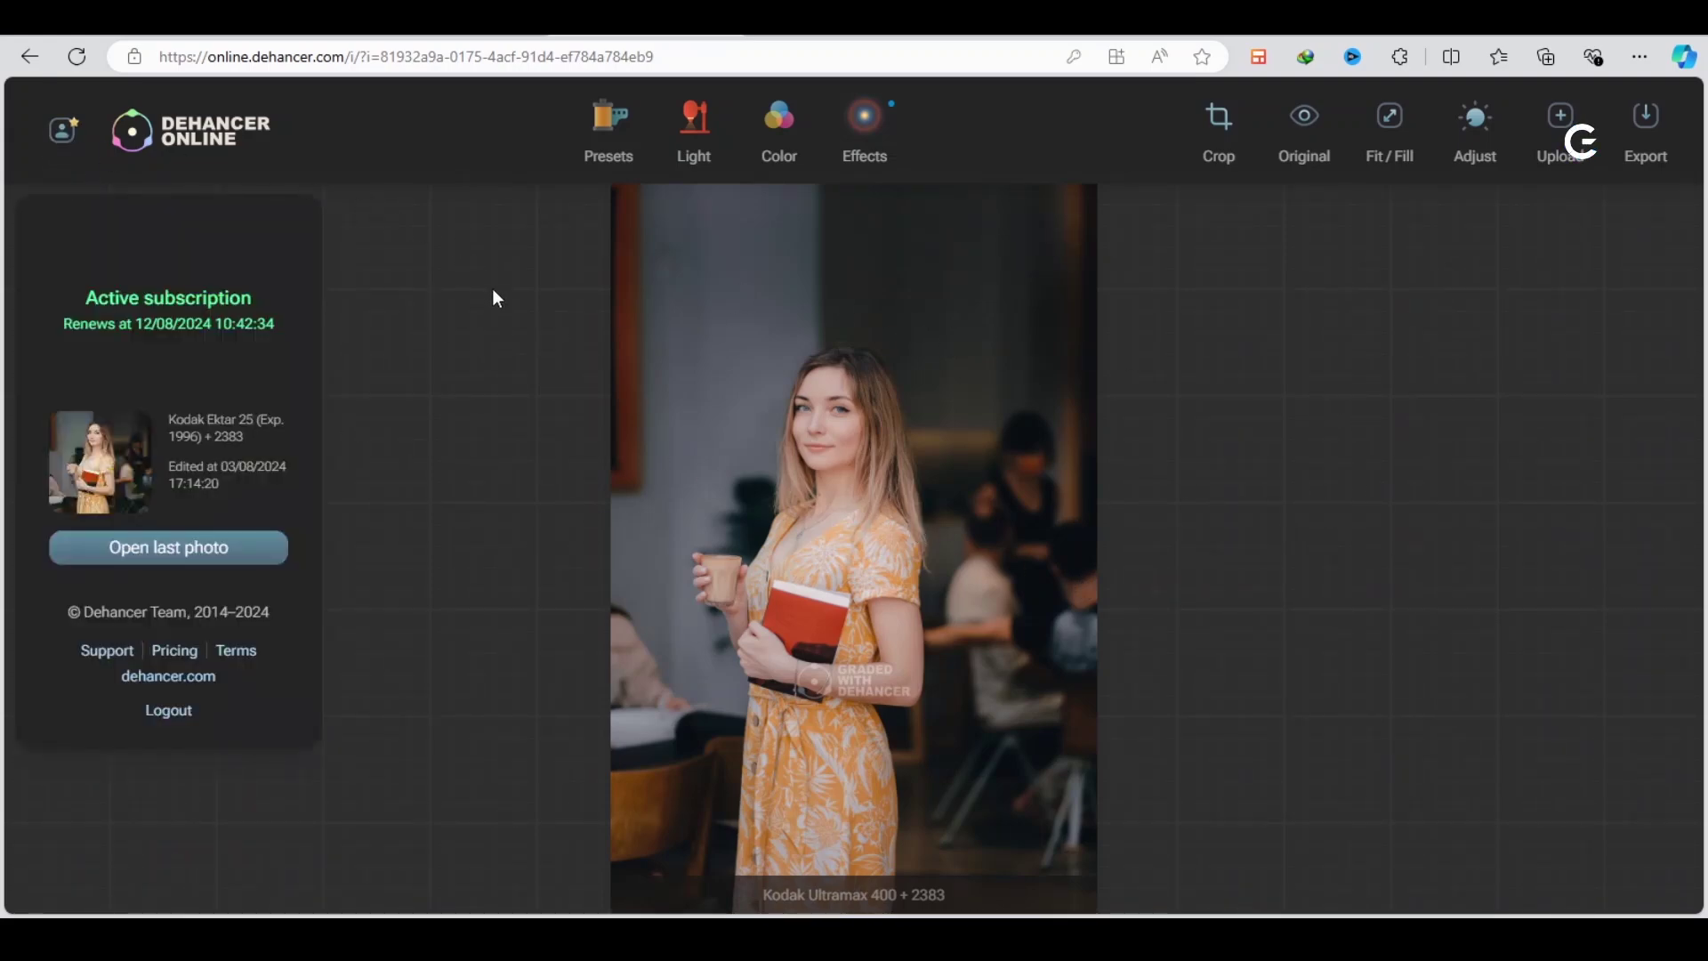
click(1013, 432)
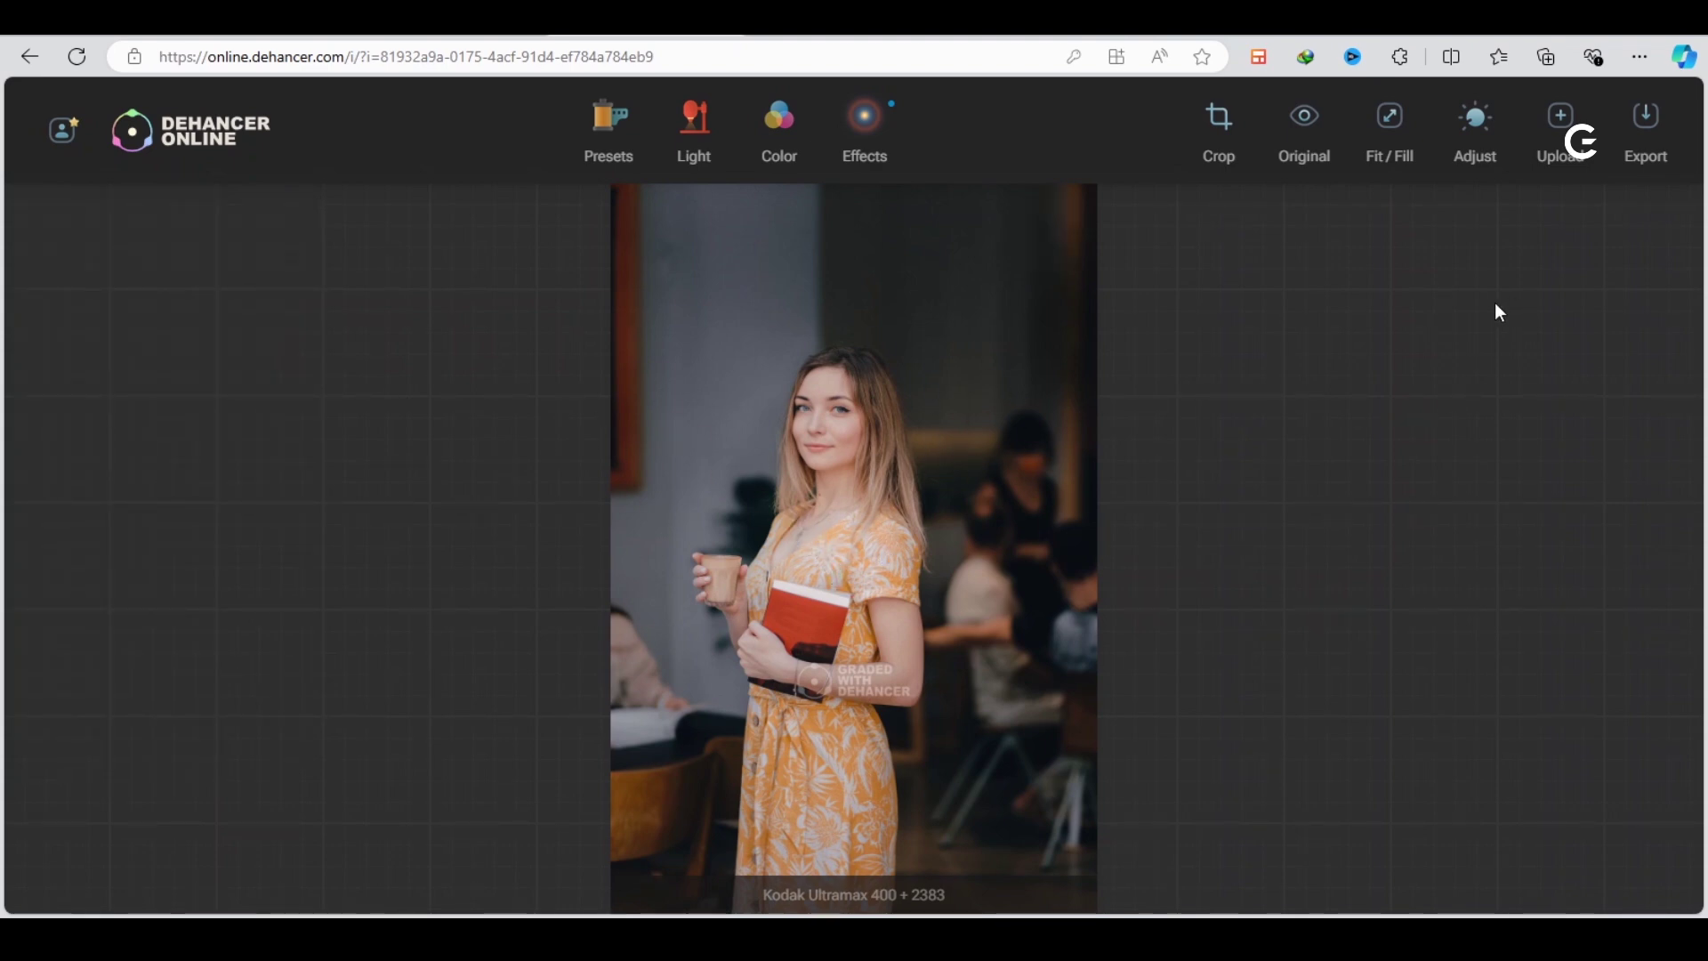
click(1653, 134)
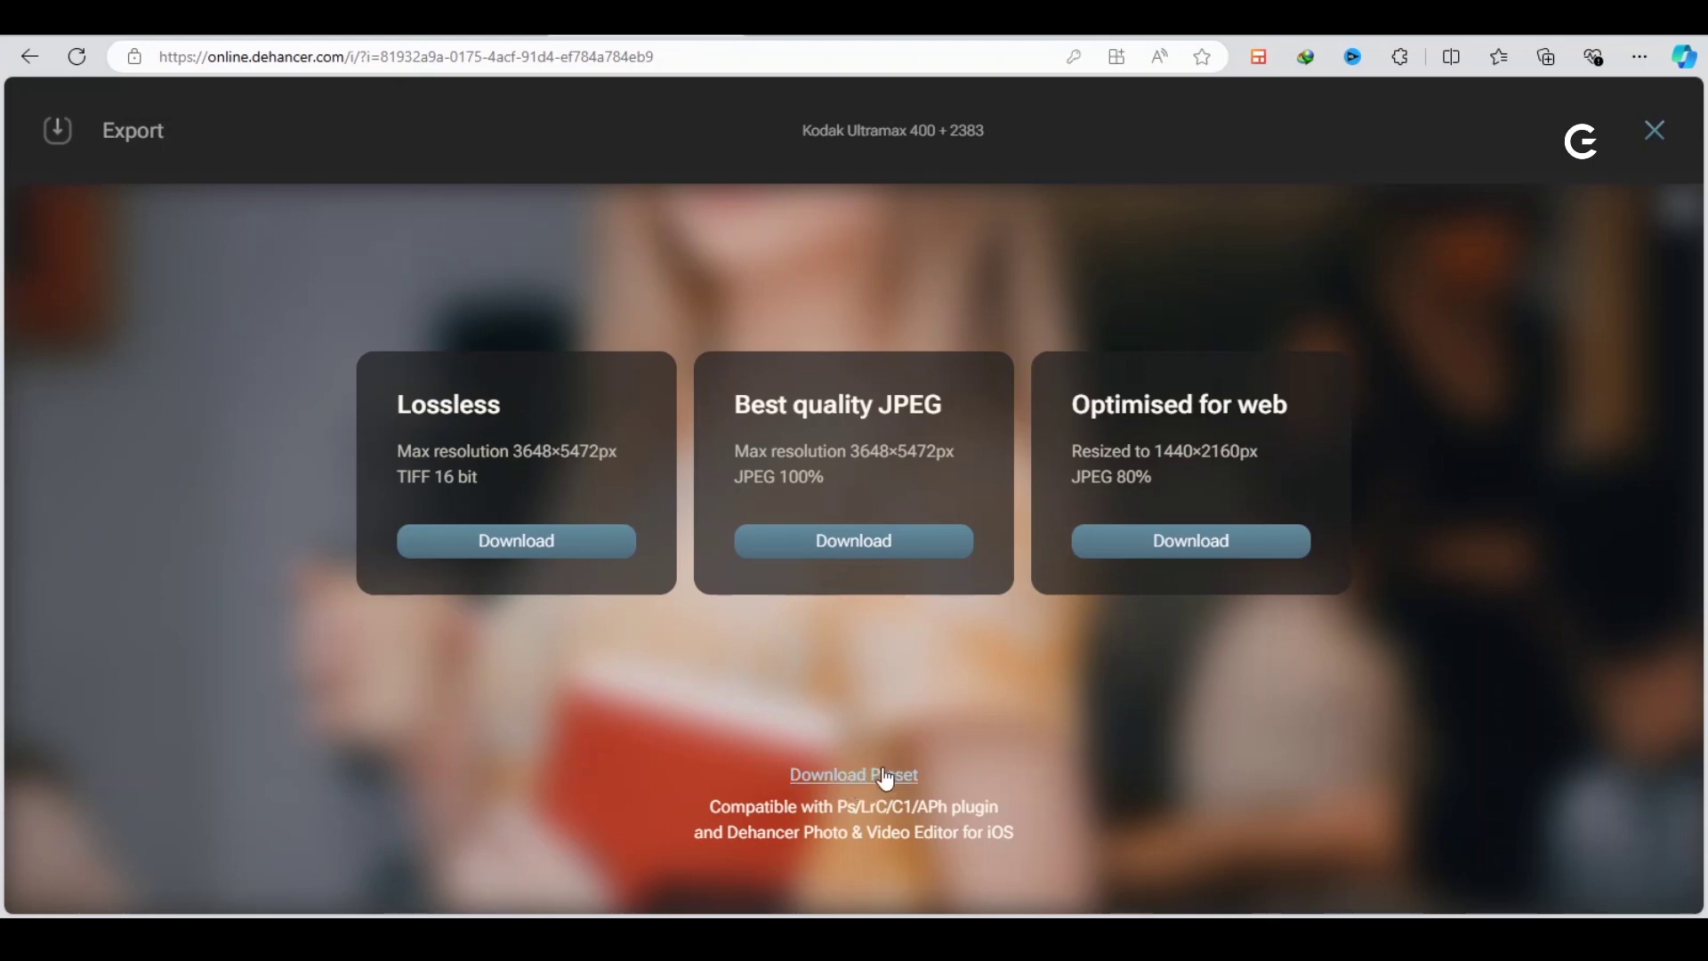
Download the grading as a .dhpreset file and reveal it in Downloads
click(878, 777)
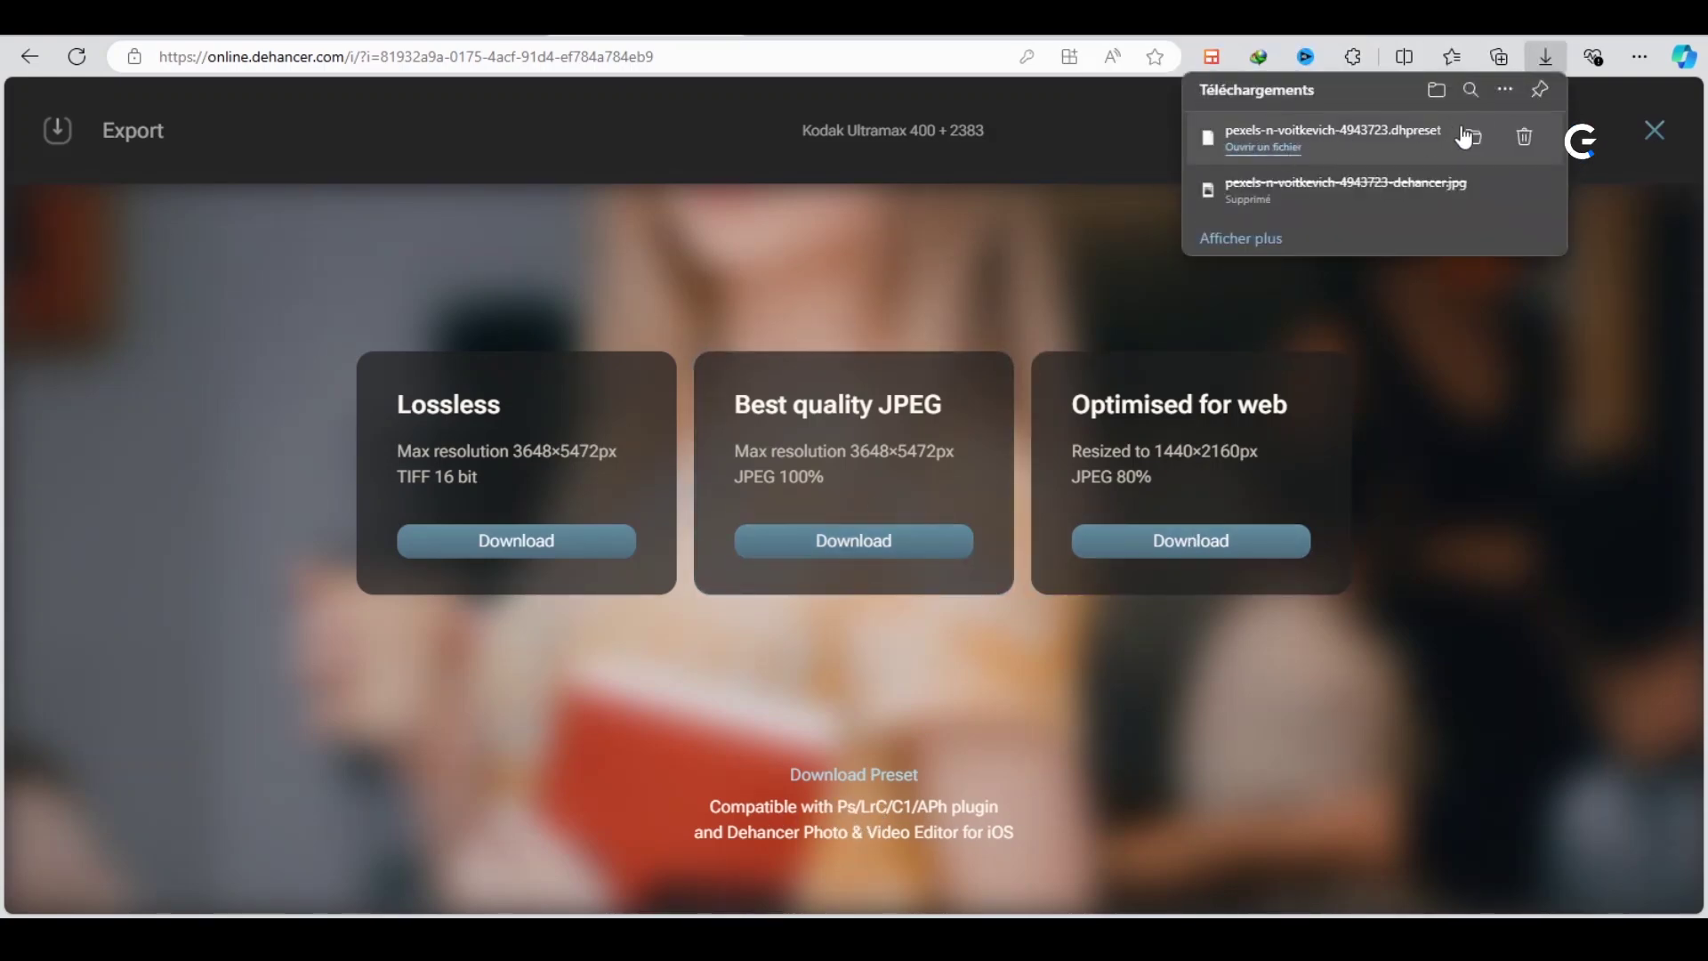
click(1471, 140)
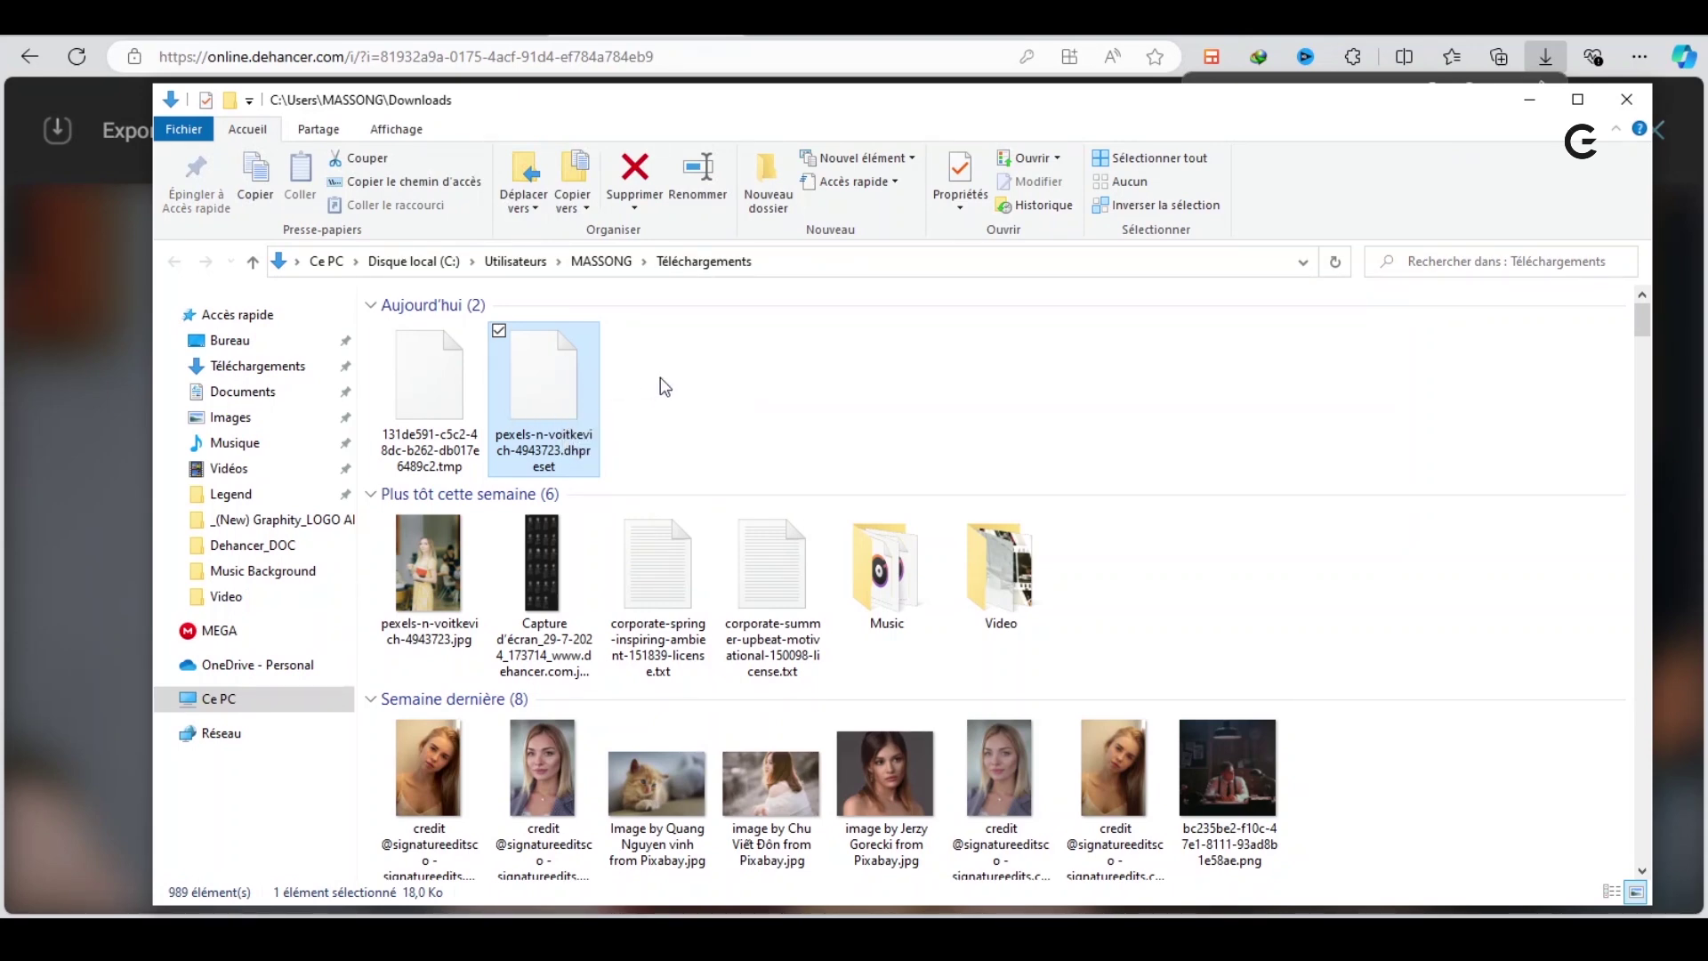
Close the File Explorer window showing the Downloads folder
click(78, 387)
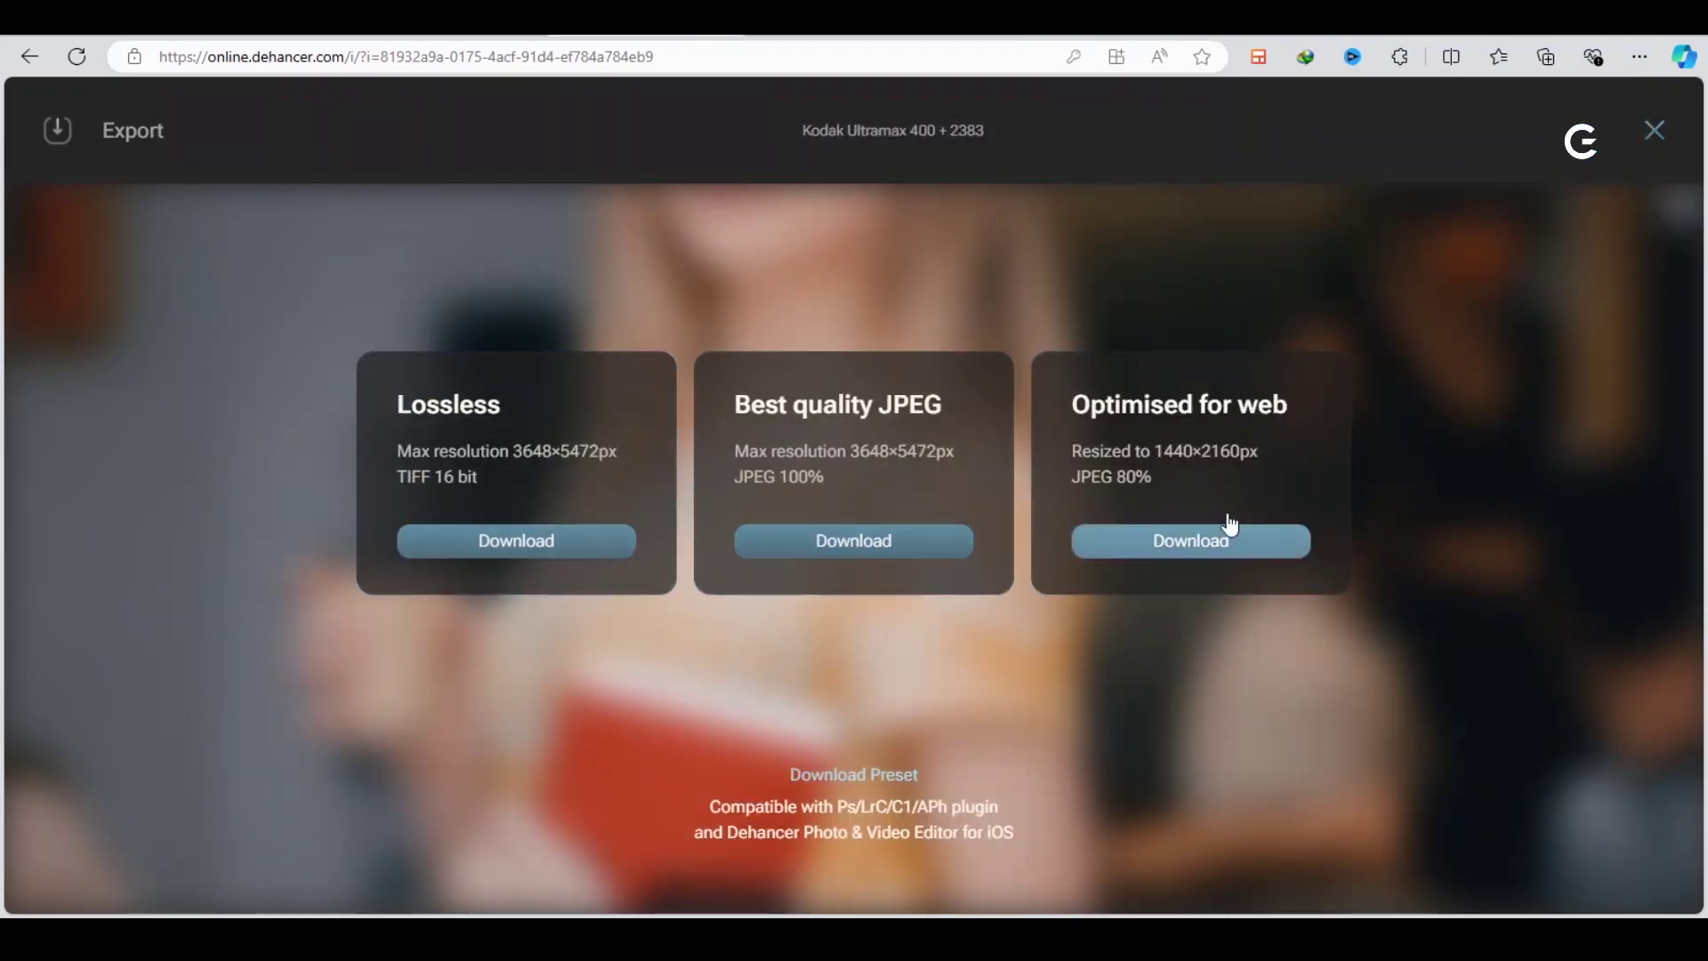
Download the graded portrait as a best-quality JPEG and reveal it in its folder
click(868, 541)
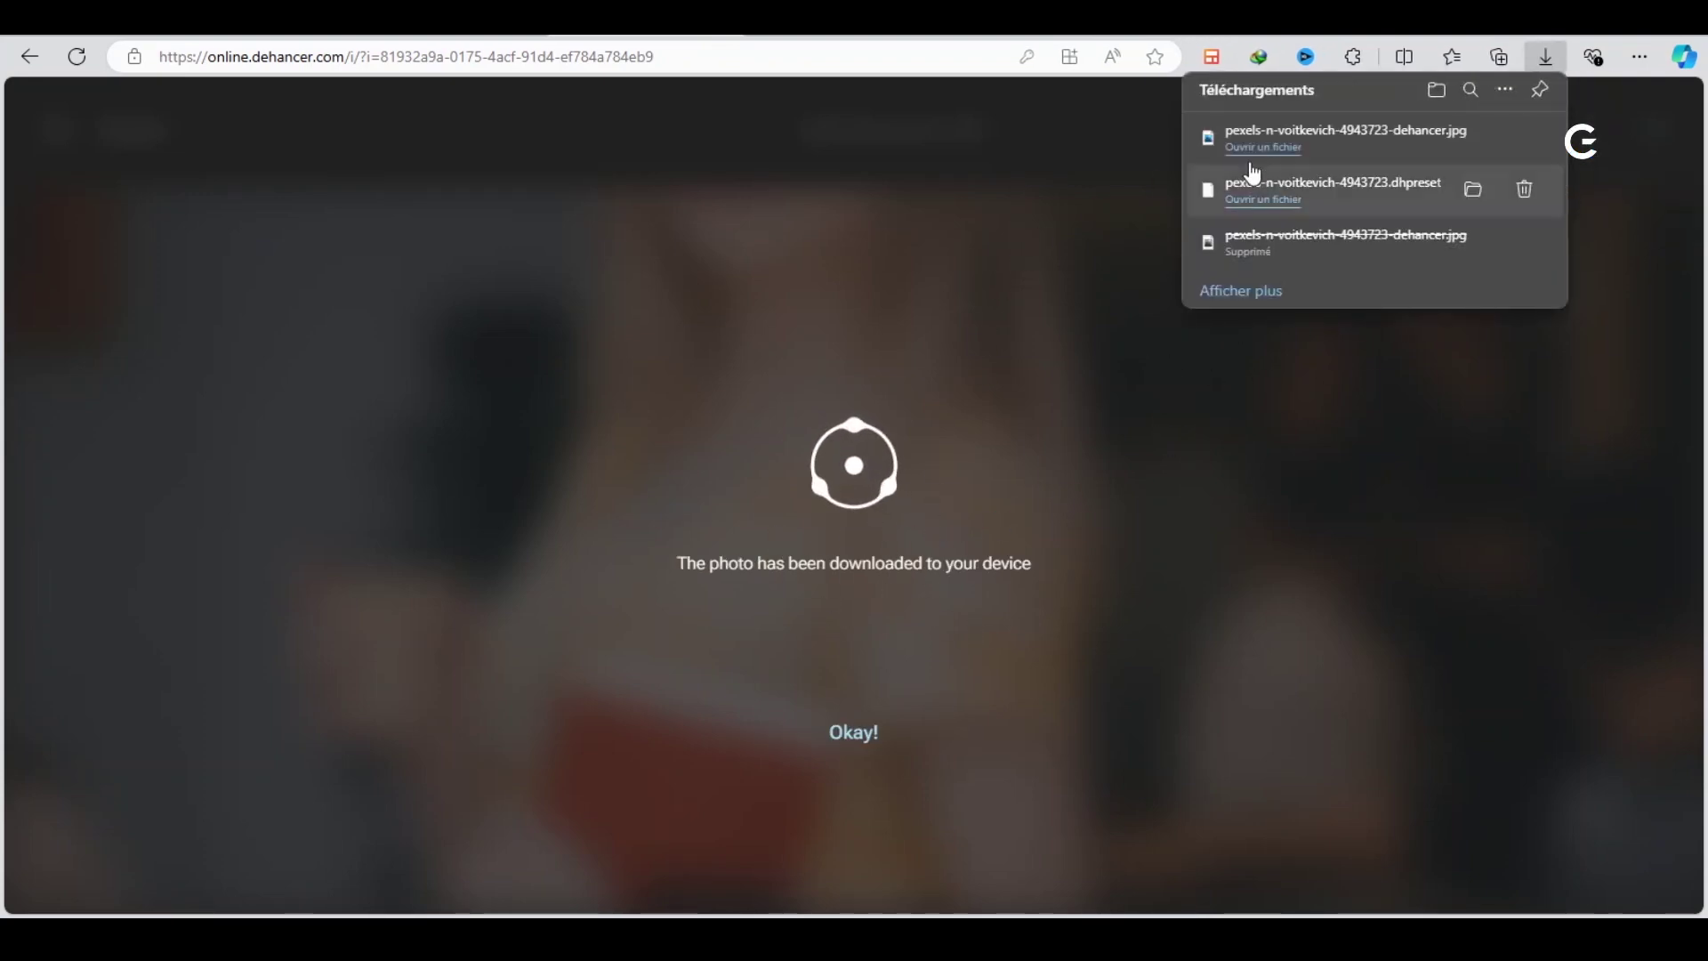
mouse_move(1335, 137)
click(1474, 139)
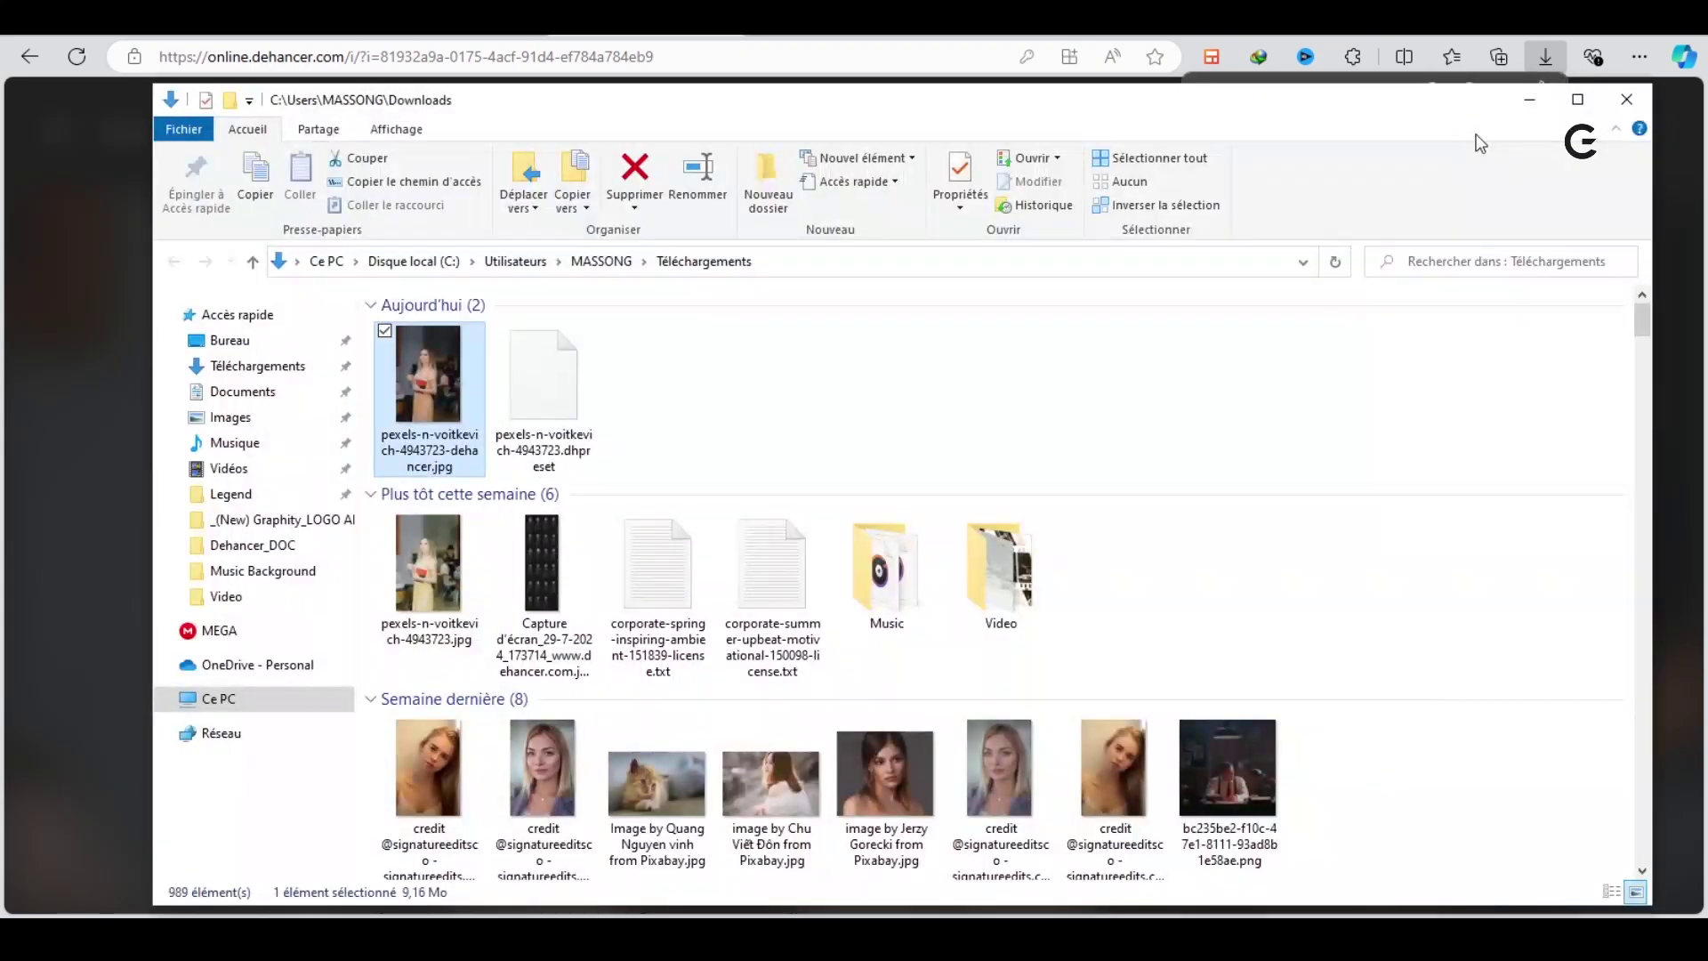
Open the downloaded JPEG in Photos to check for a watermark, then close Photos and Explorer
double_click(453, 365)
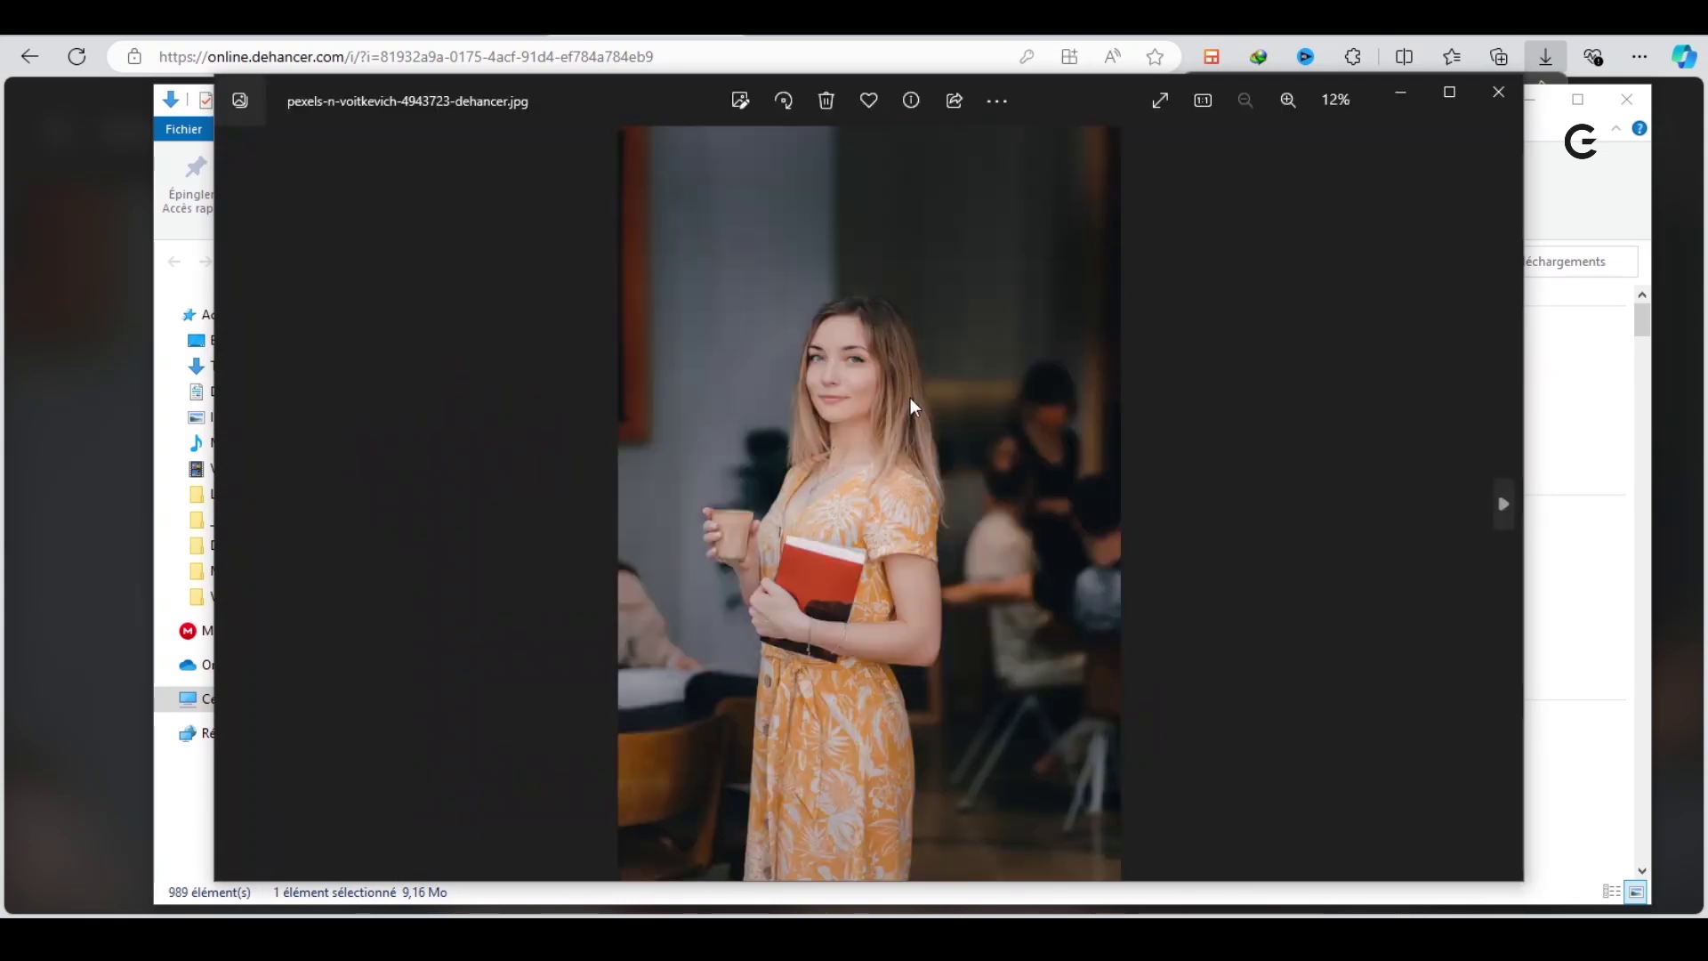
scroll(1009, 354, up, 1)
scroll(1007, 363, up, 1)
scroll(1003, 374, up, 1)
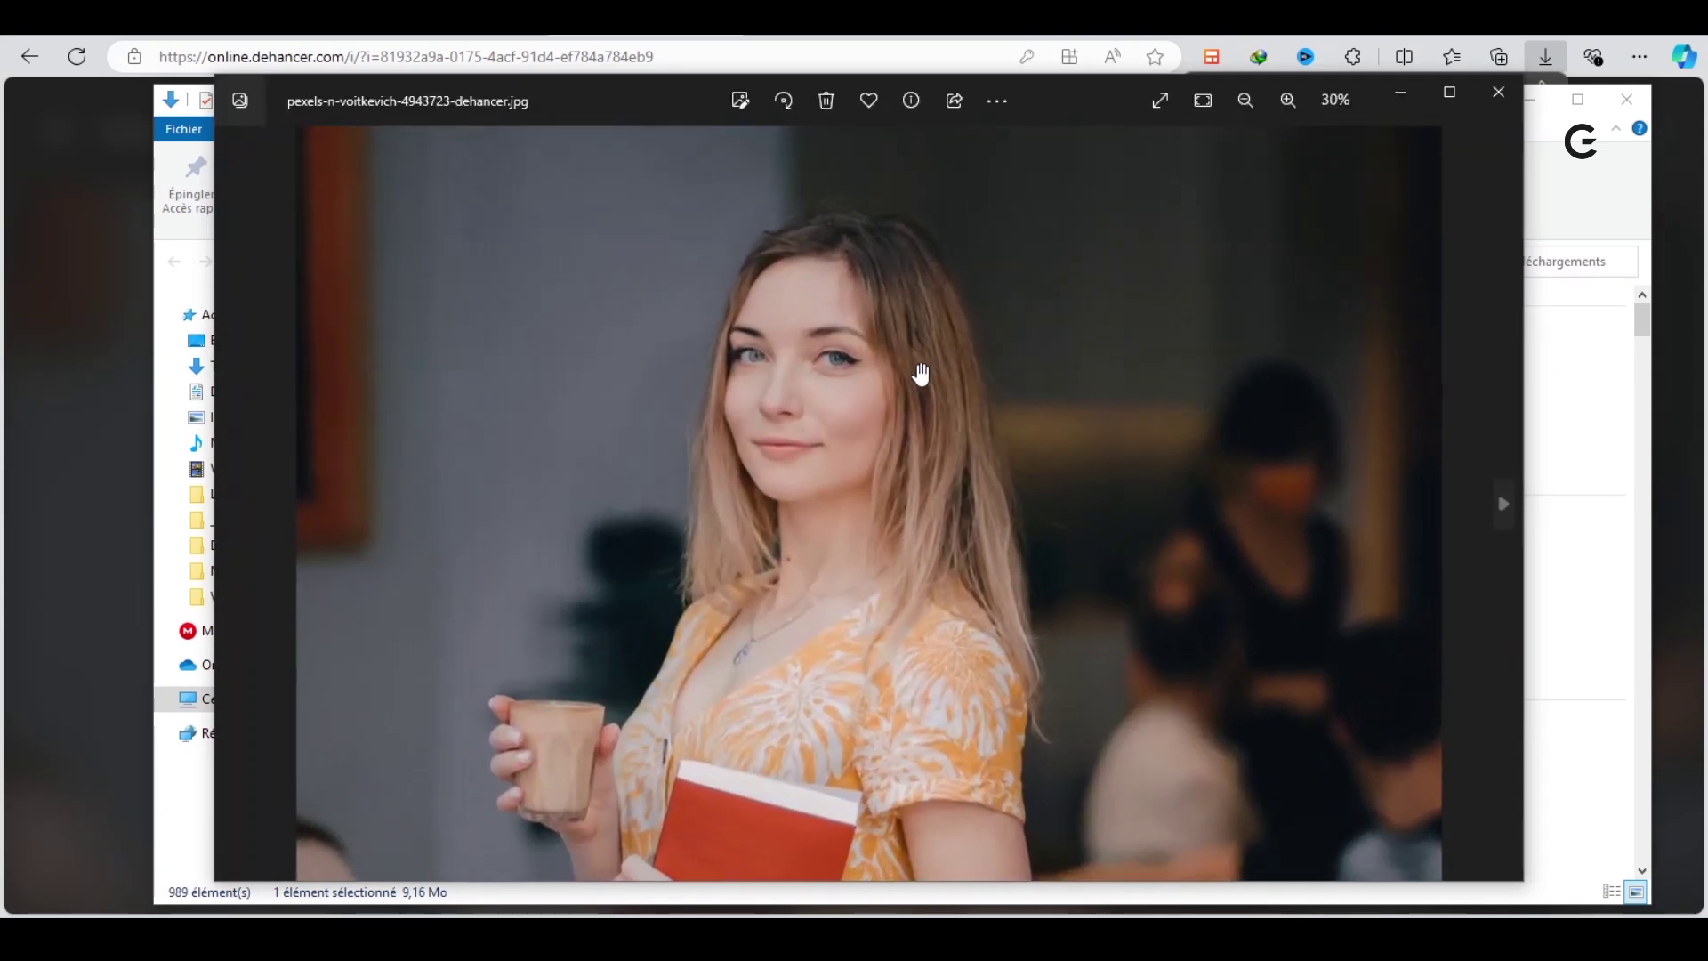
scroll(999, 392, up, 1)
scroll(1001, 392, down, 2)
scroll(1007, 395, down, 2)
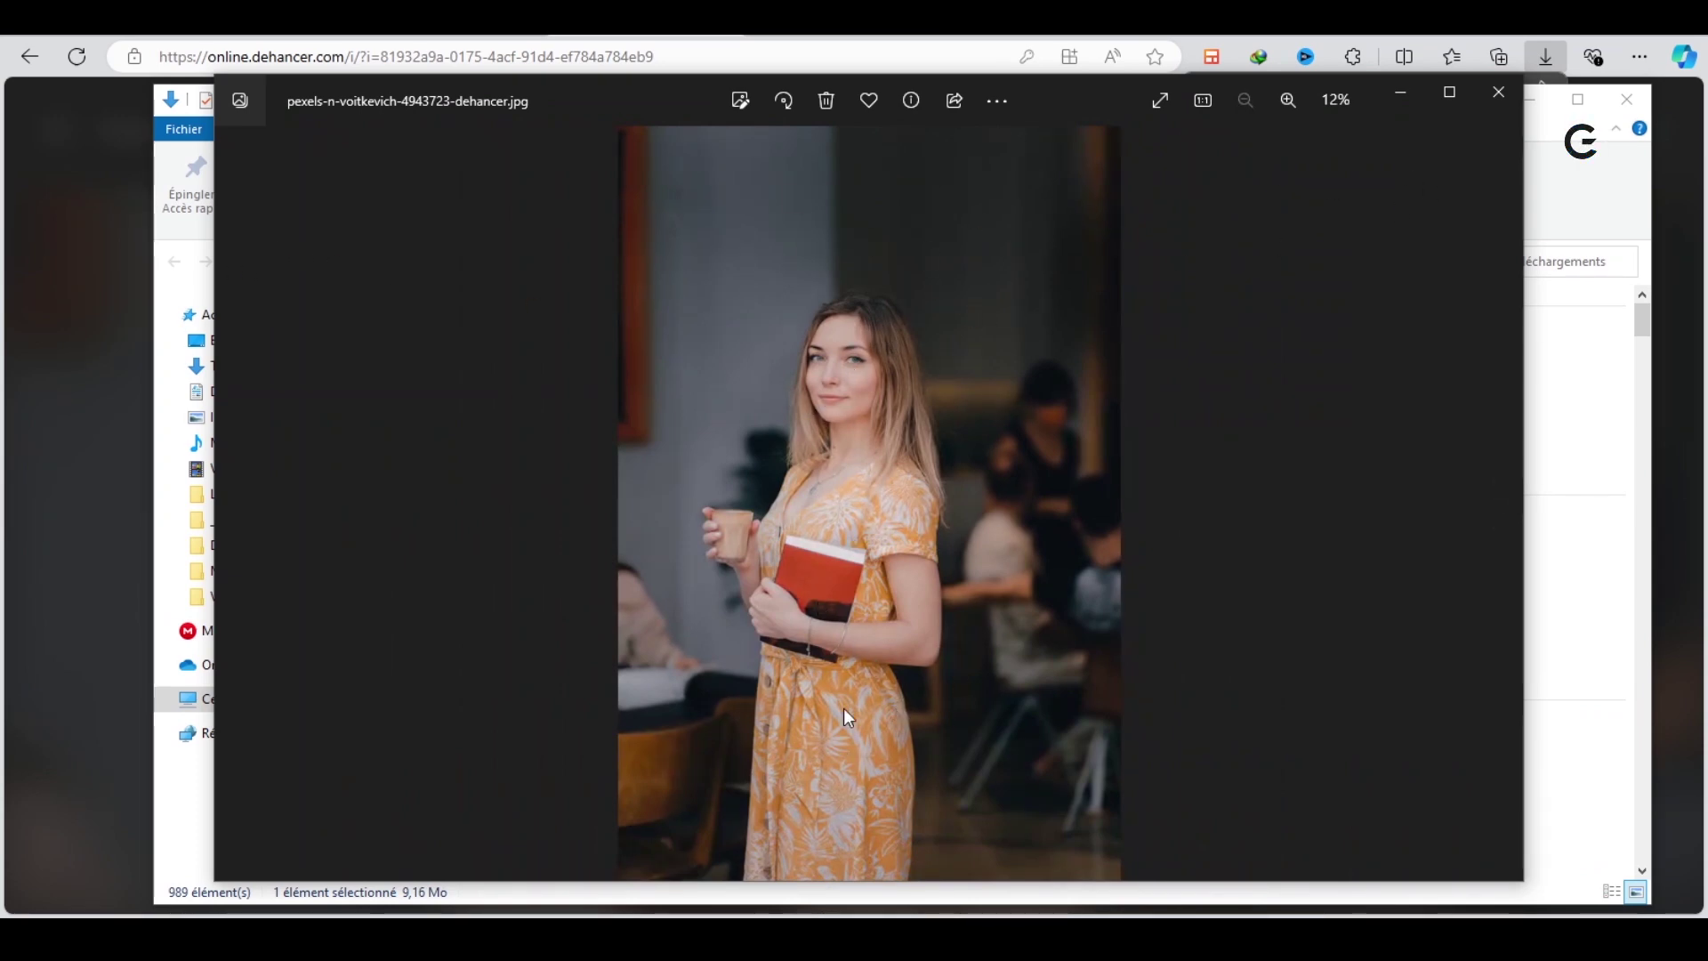
click(108, 459)
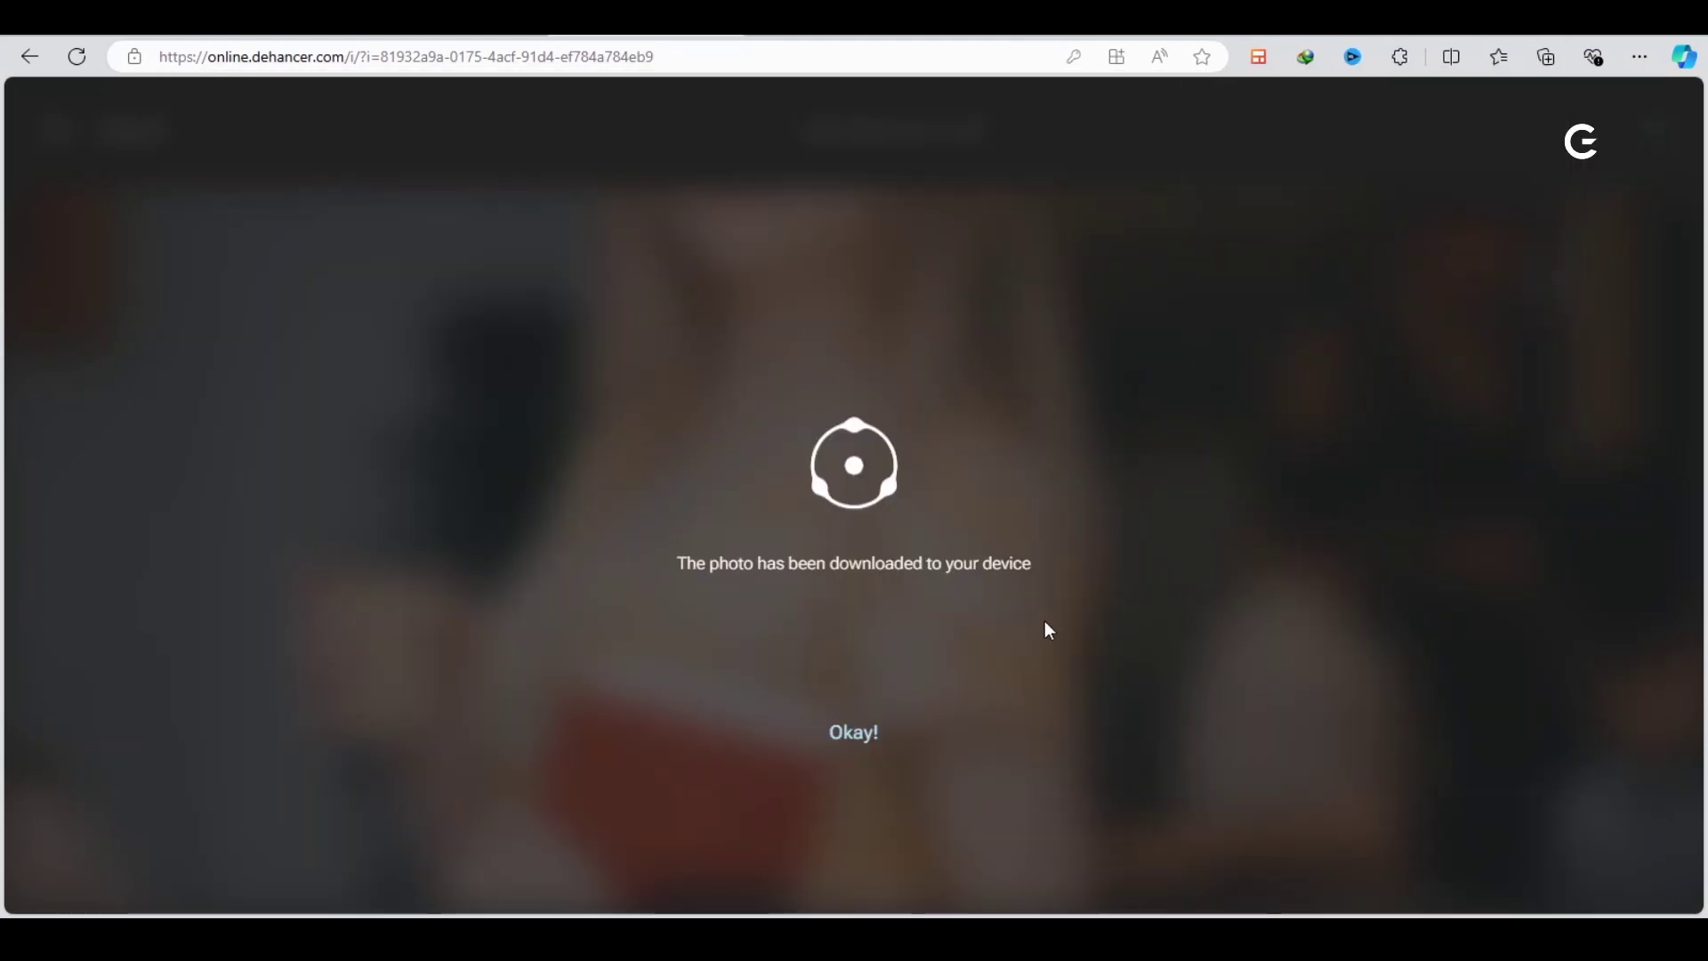
Dismiss the Okay! confirmation, check the account panel, and briefly view the Adjust sliders
click(857, 737)
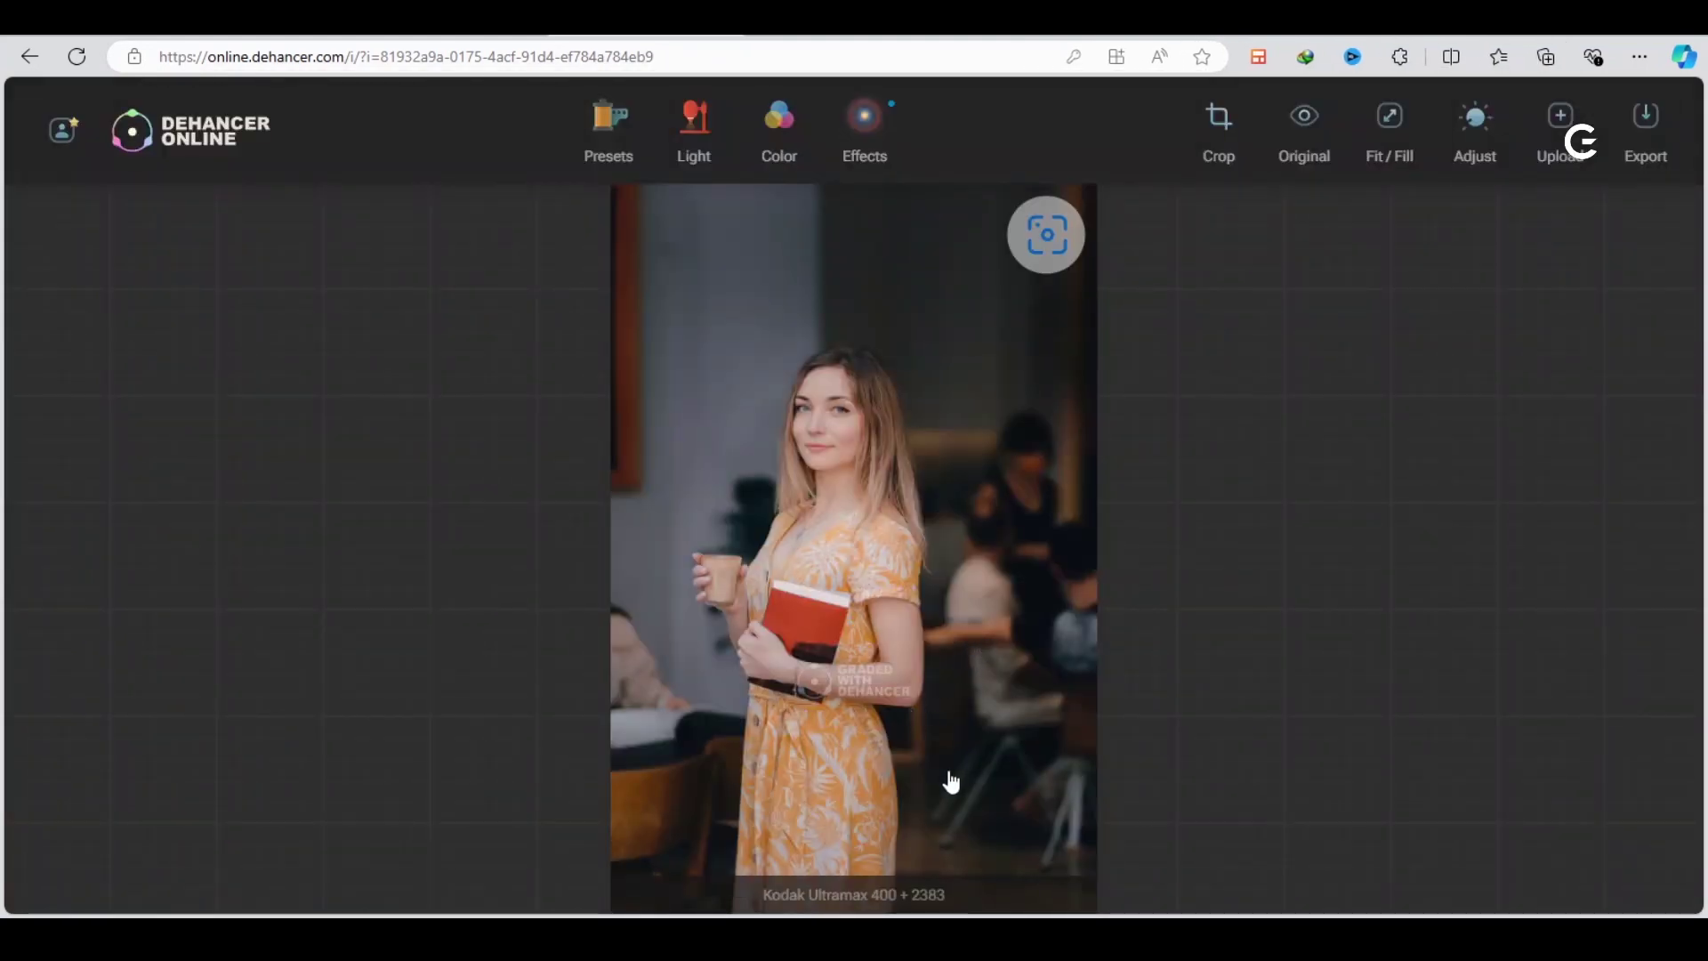
click(63, 132)
click(526, 395)
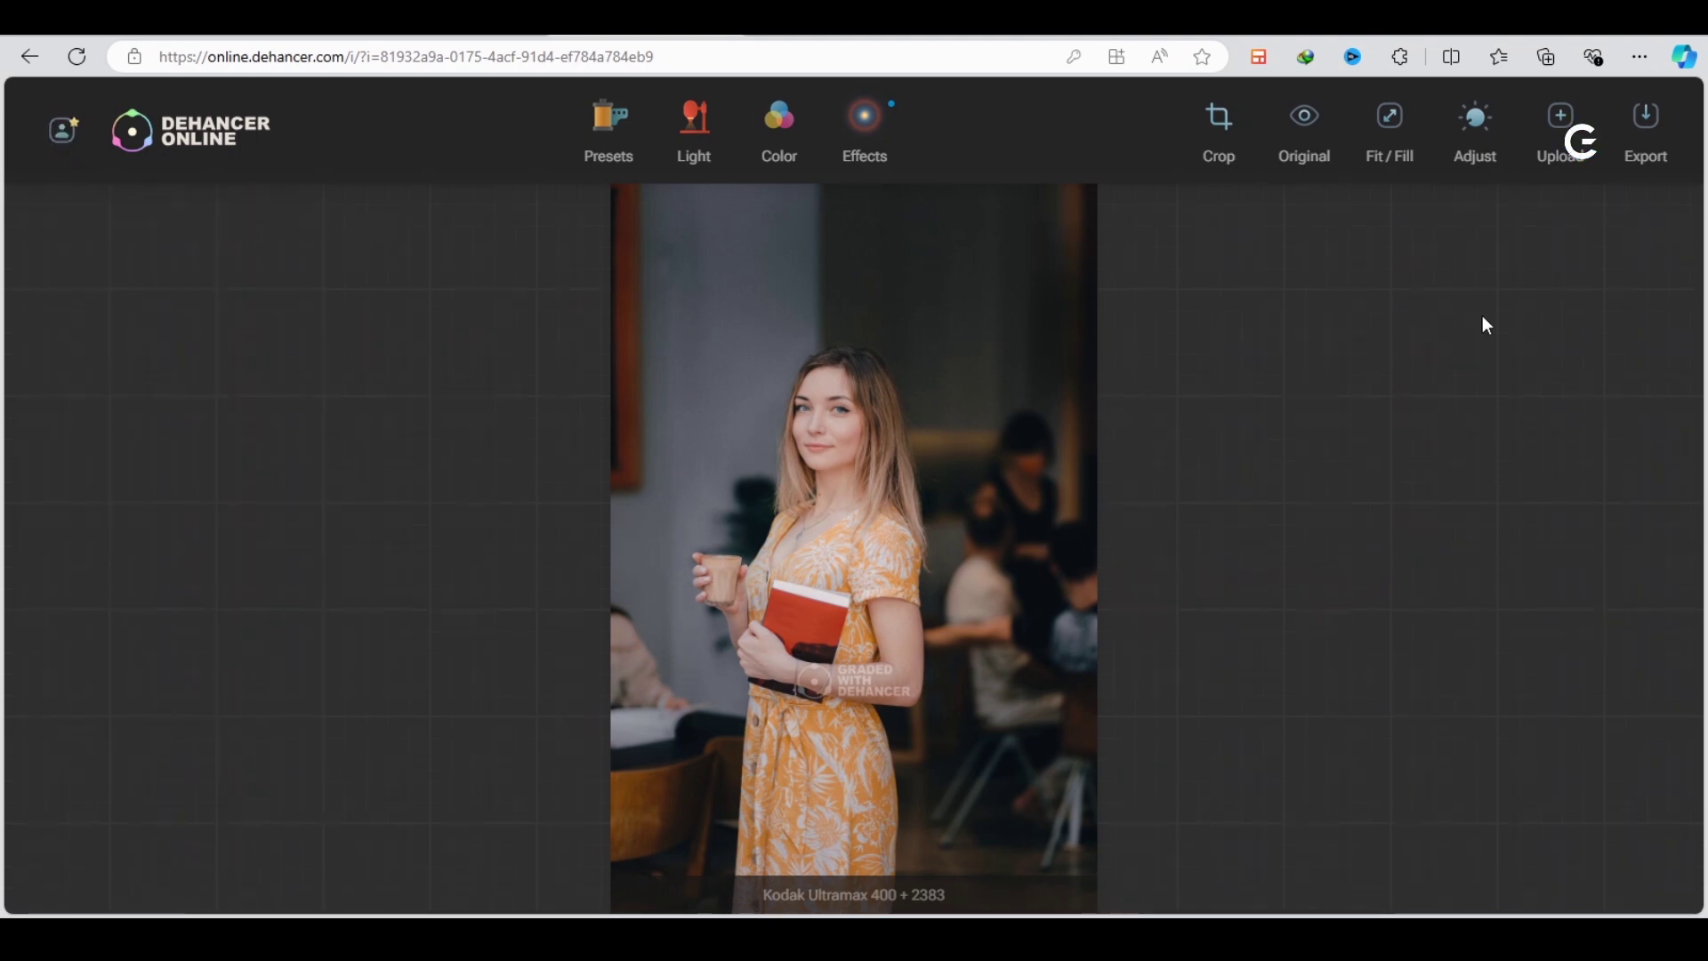
scroll(880, 484, down, 2)
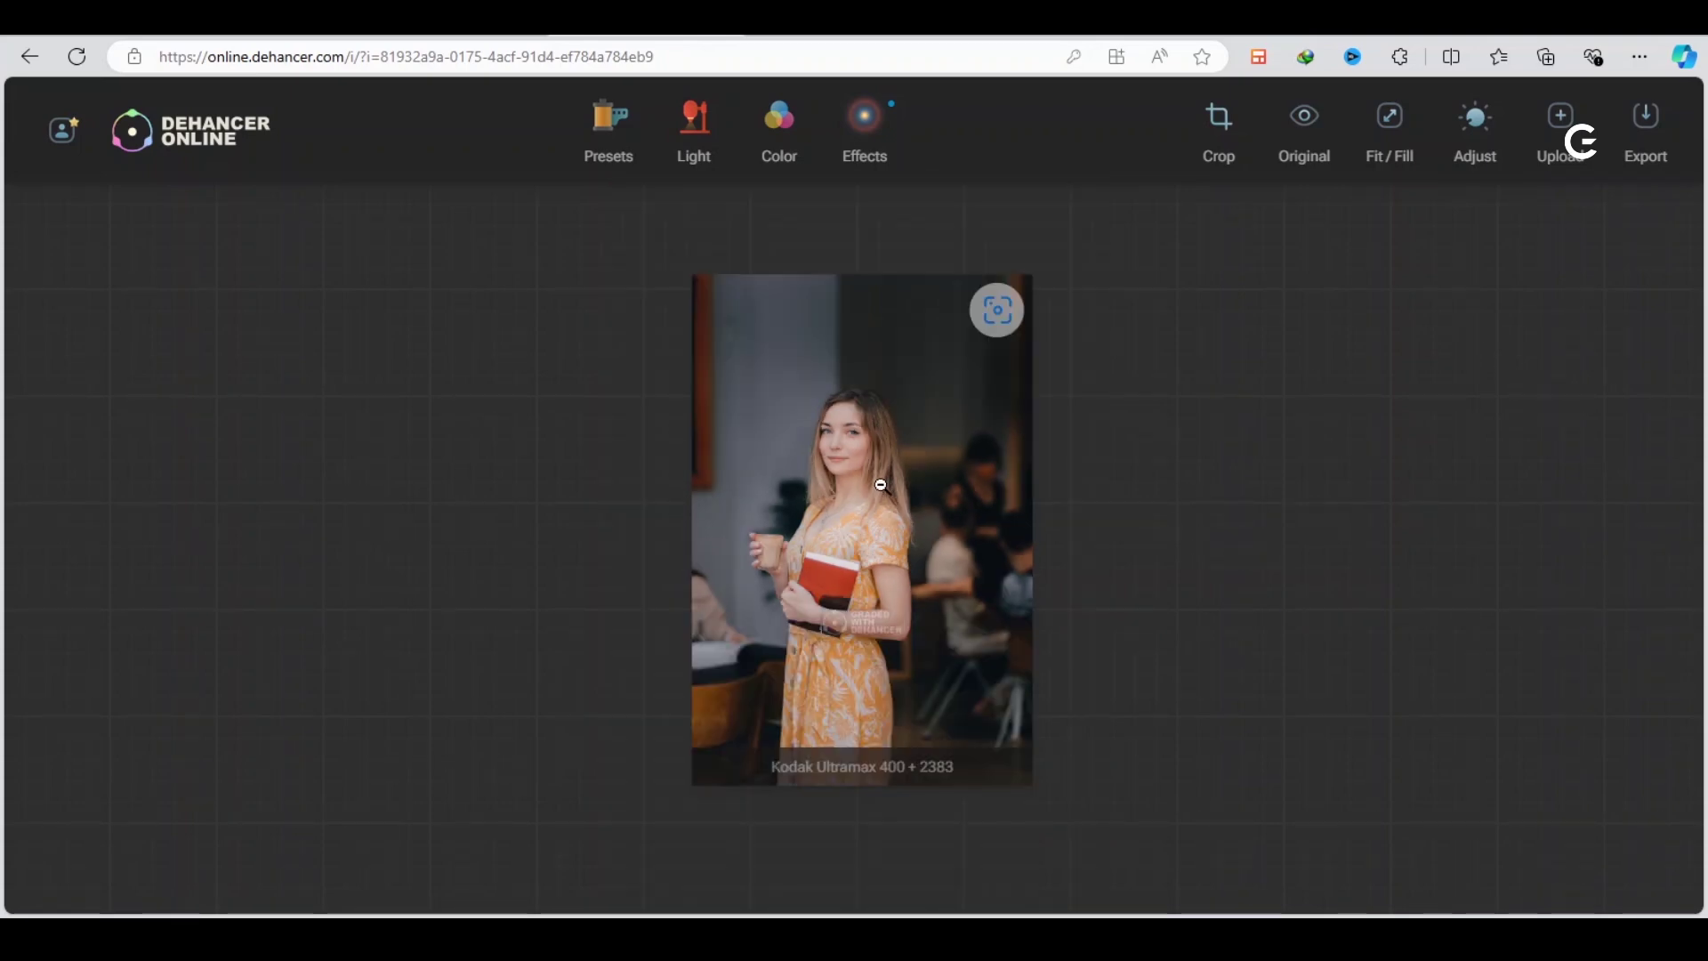
scroll(953, 478, up, 2)
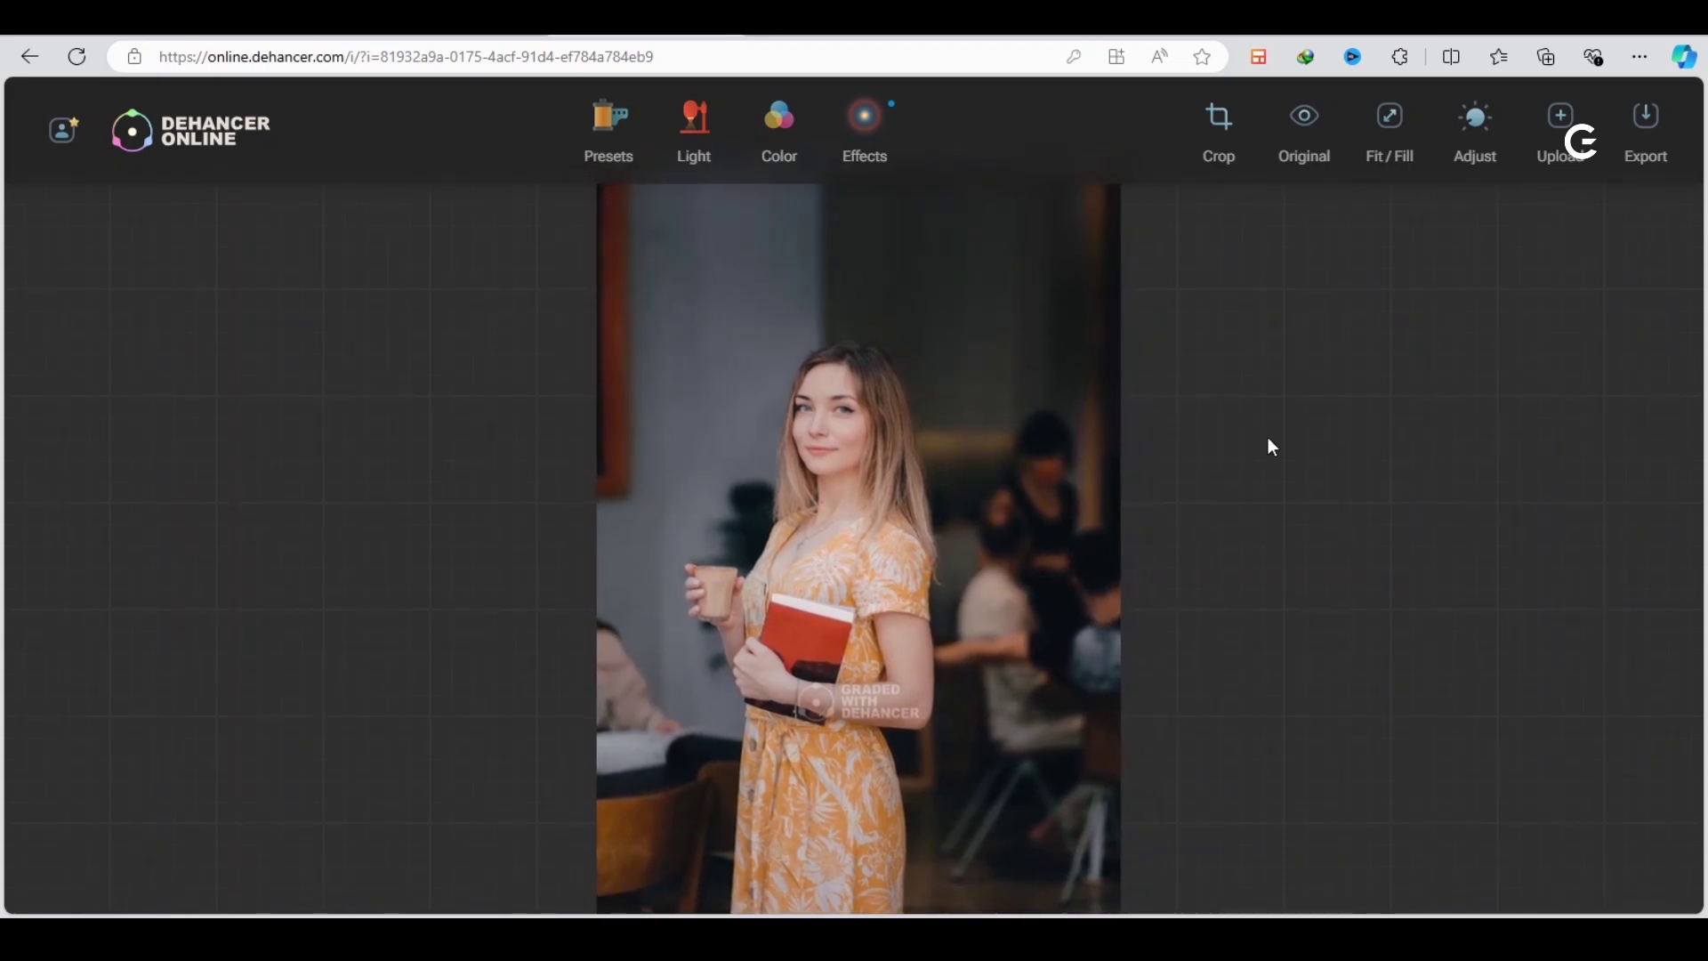
click(1475, 127)
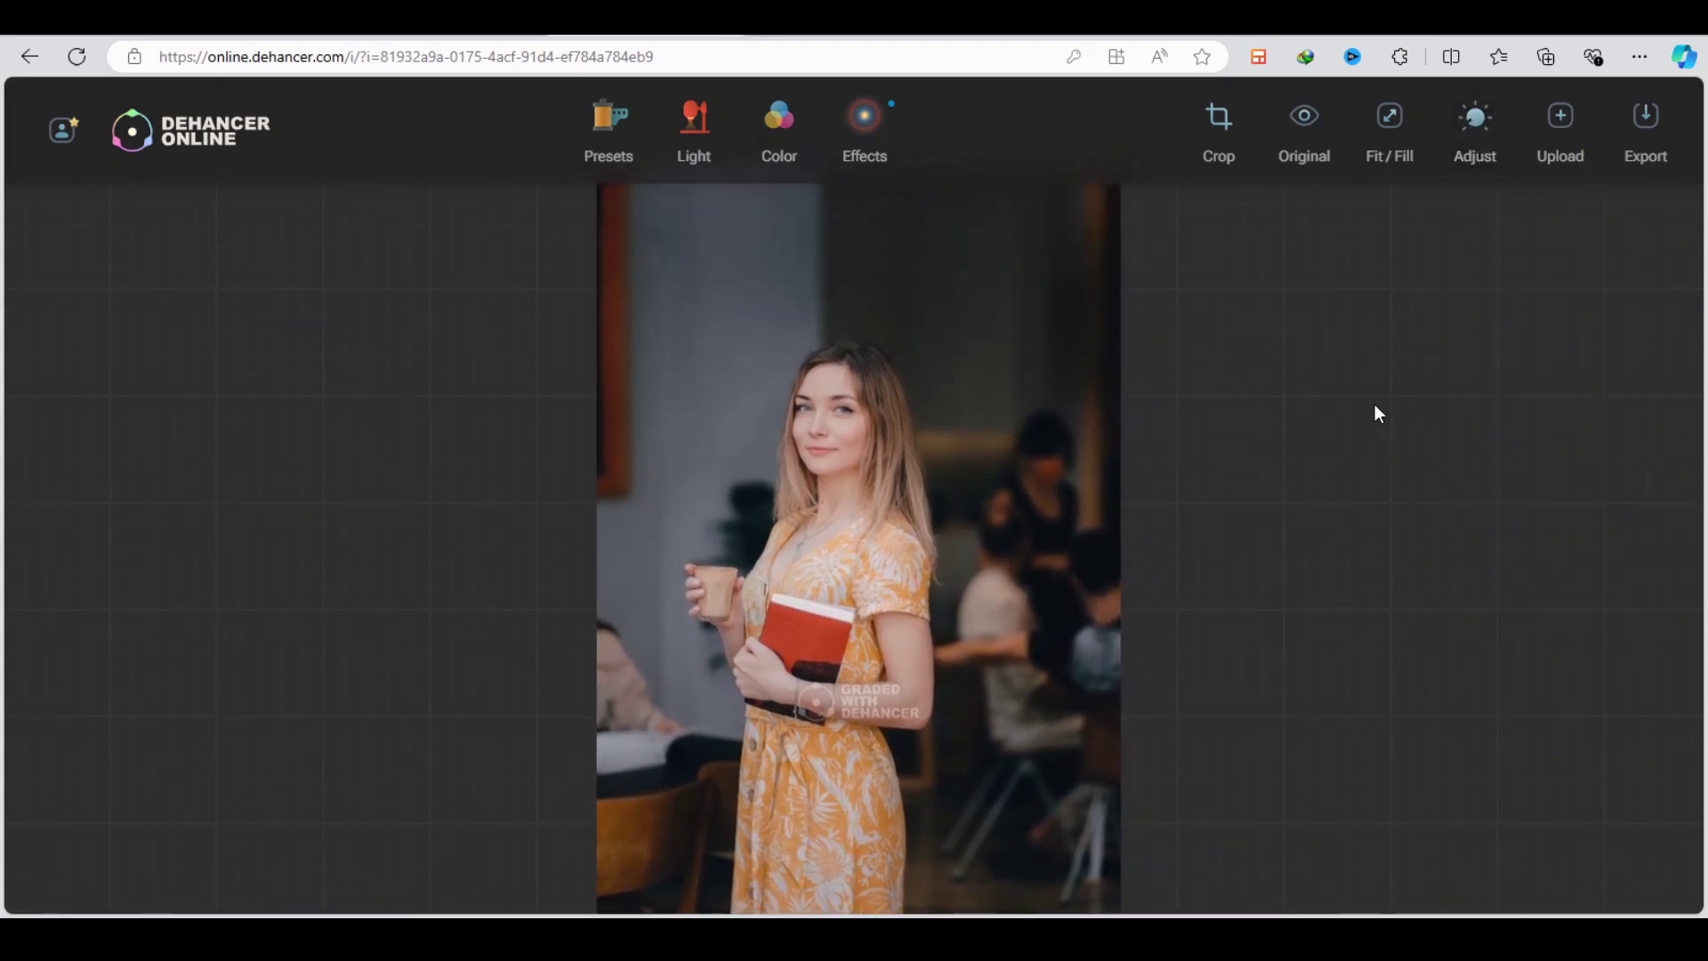